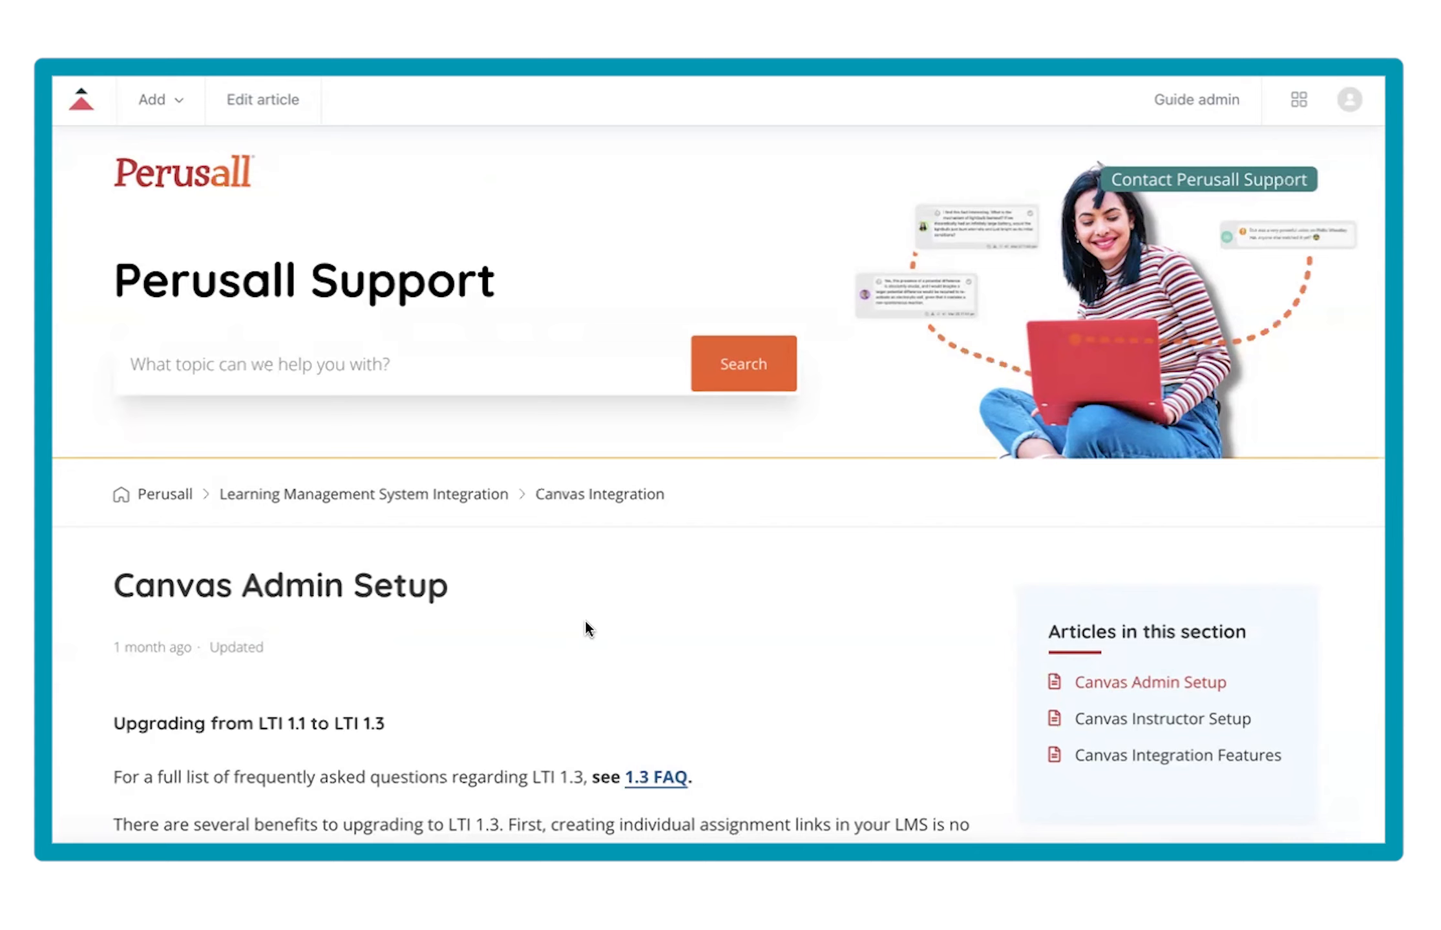
- Following the article's Administrator setup section, start a new LTI developer key in Canvas and set its configuration method to Enter URL
{"action": "scroll", "coordinate": [585, 622], "scroll_direction": "down", "scroll_amount": 10}
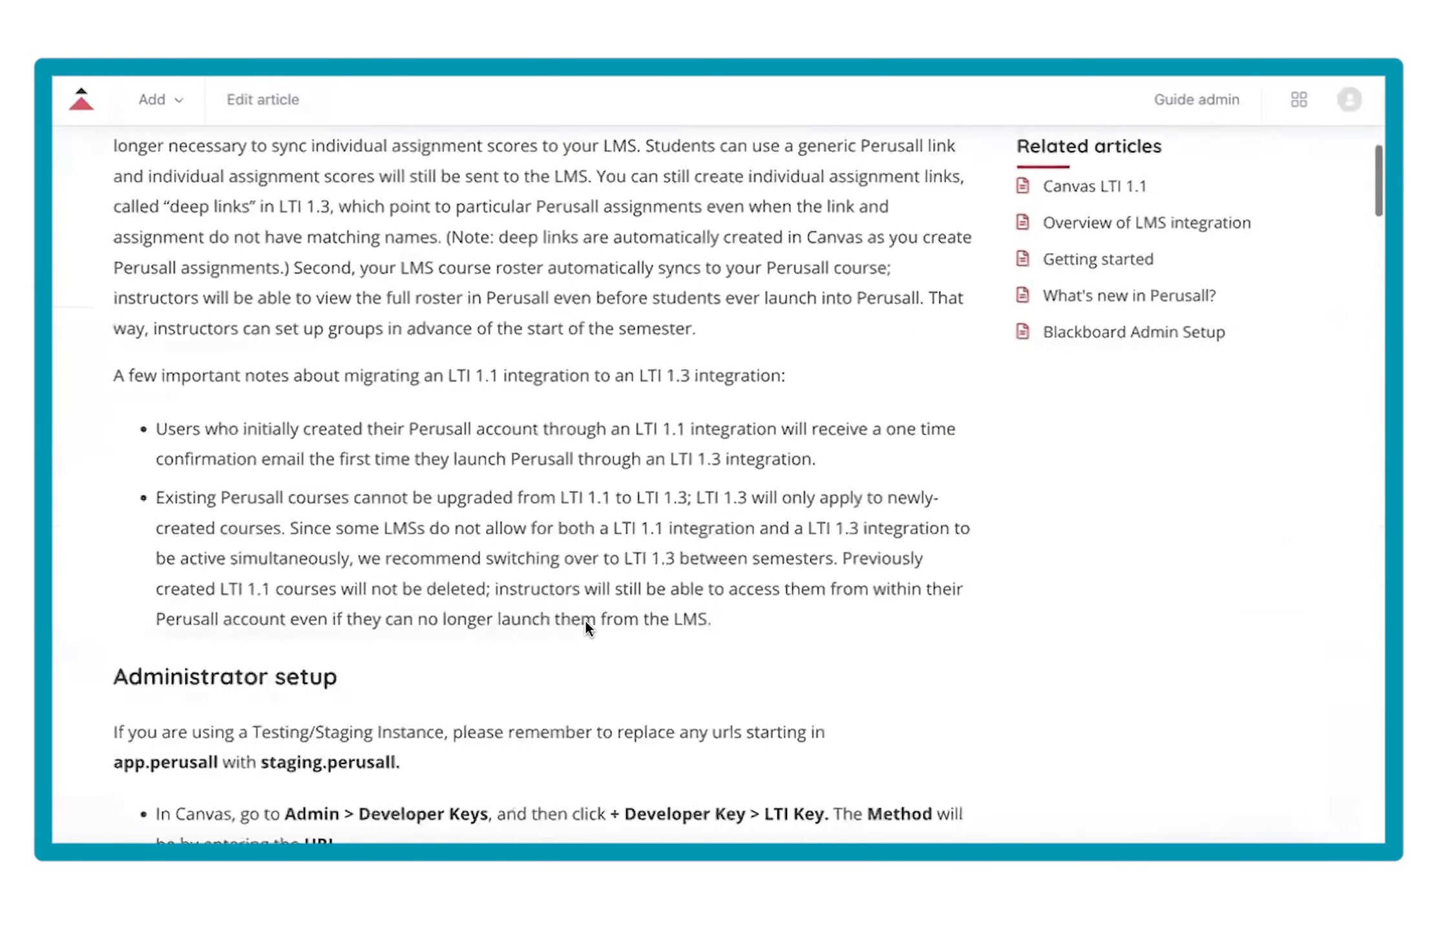
{"action": "scroll", "coordinate": [585, 621], "scroll_direction": "down", "scroll_amount": 7}
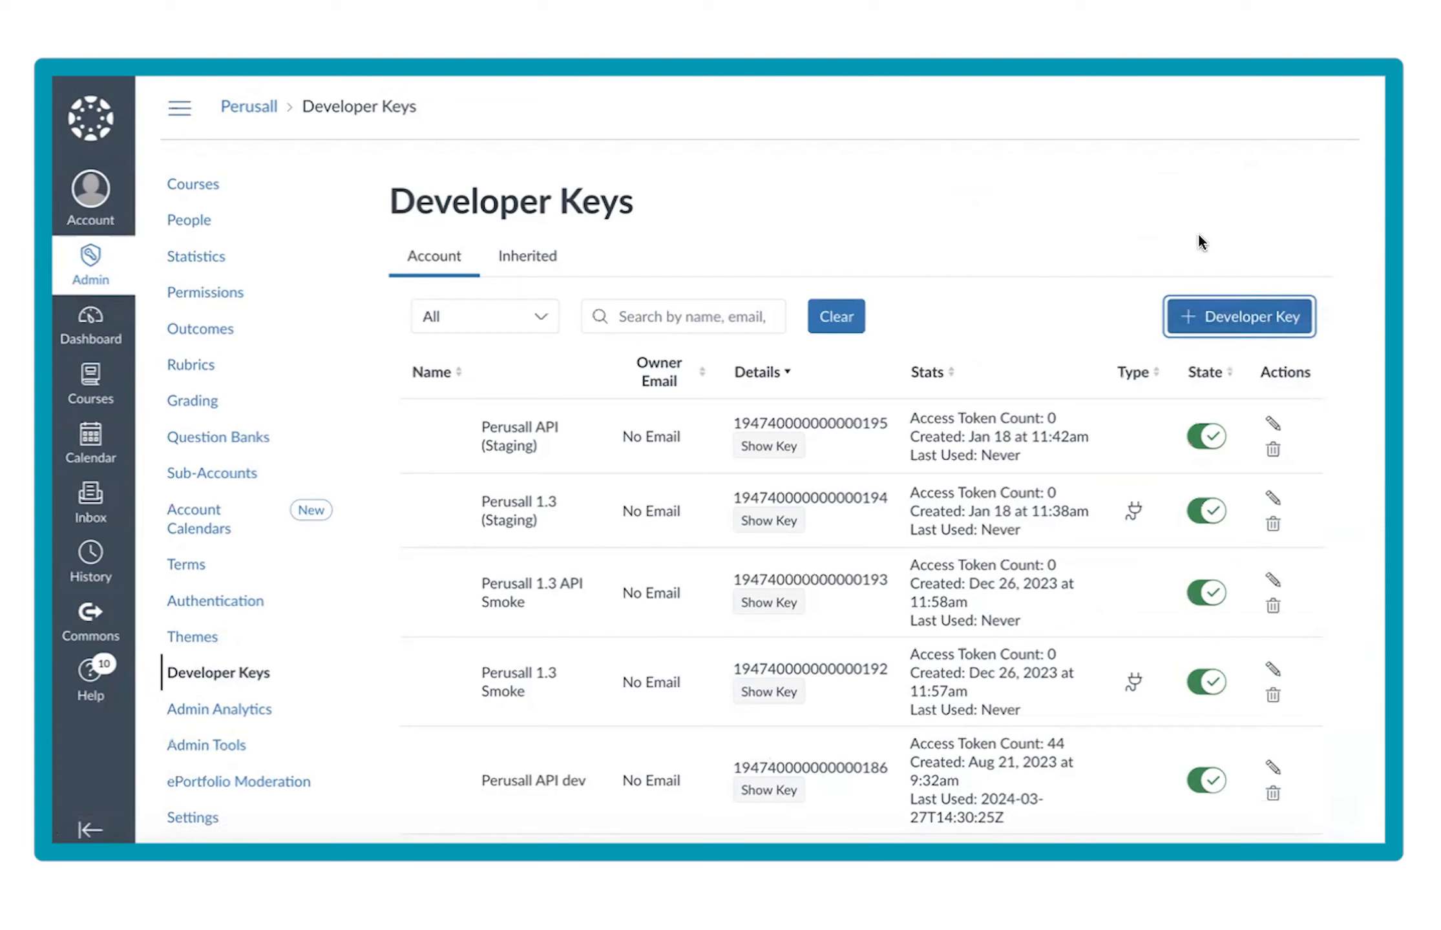
{"action": "left_click", "coordinate": [1267, 327]}
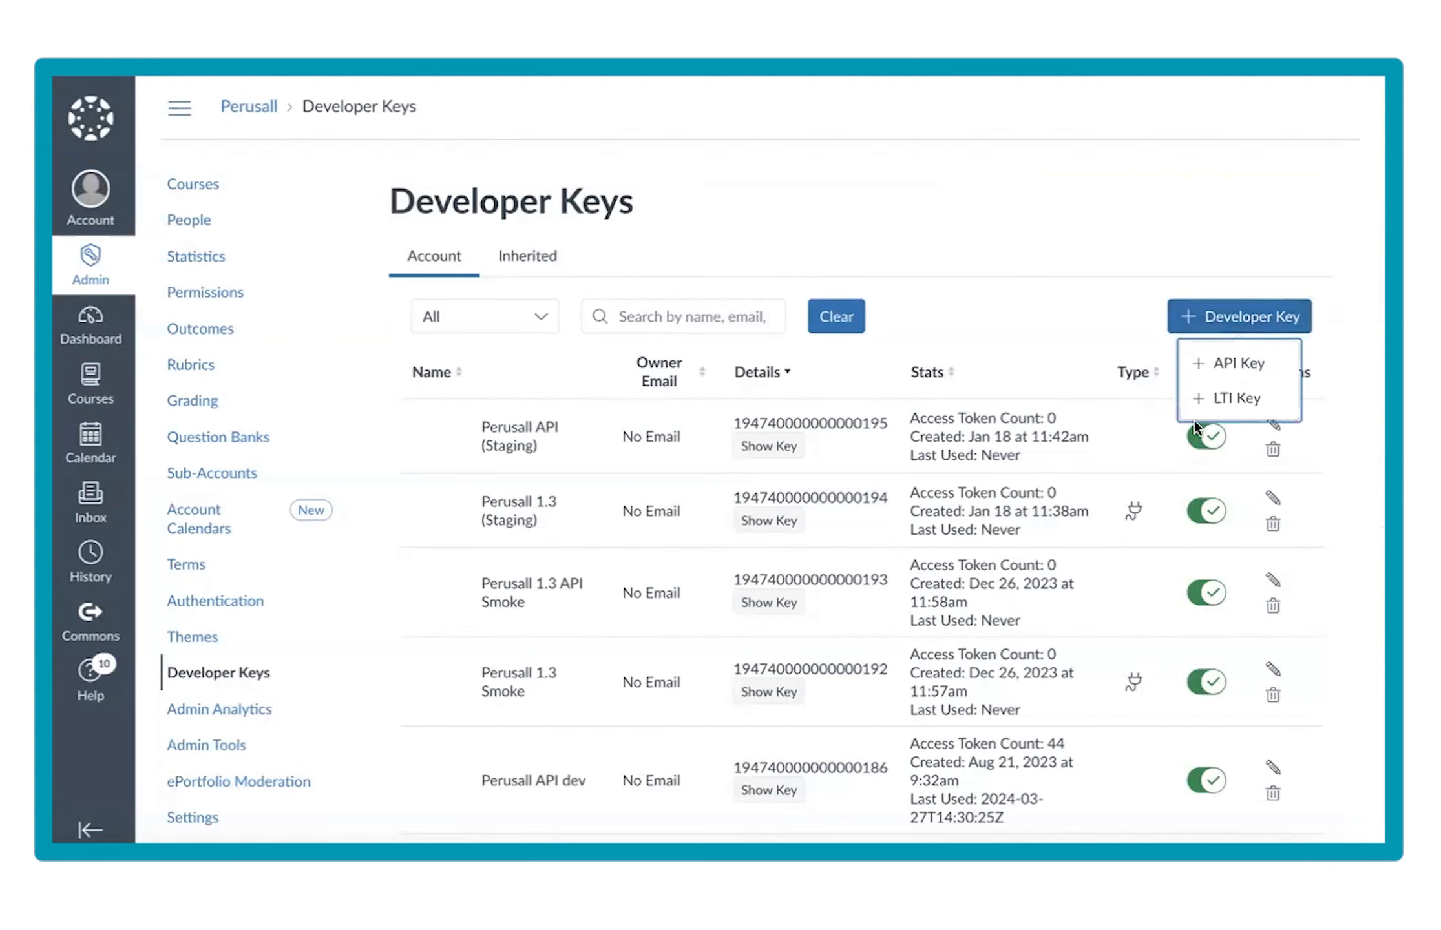
{"action": "left_click", "coordinate": [1248, 406]}
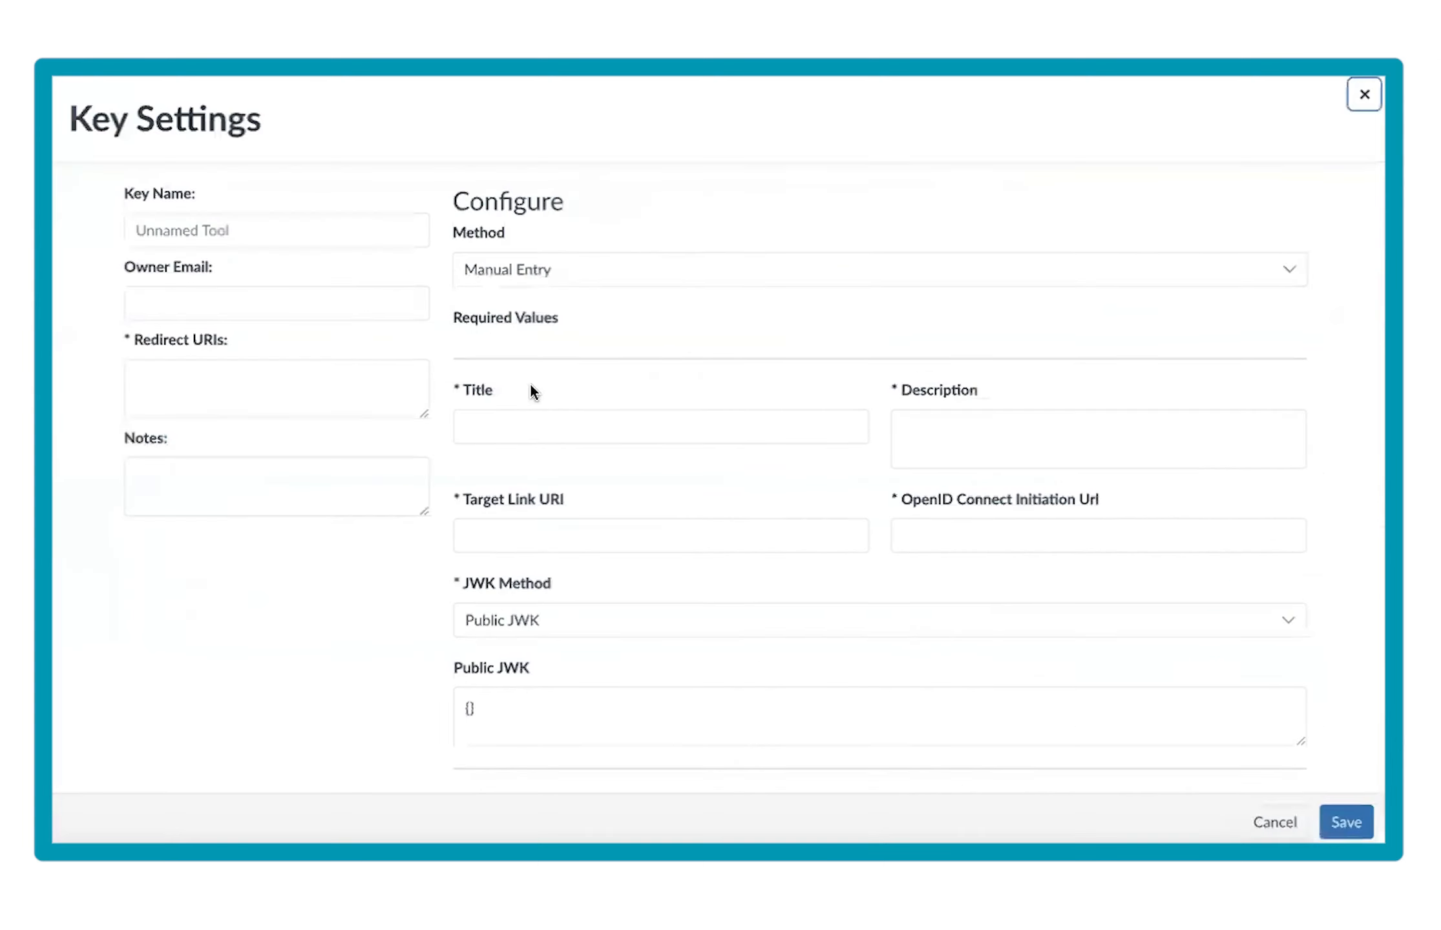
{"action": "left_click", "coordinate": [587, 266]}
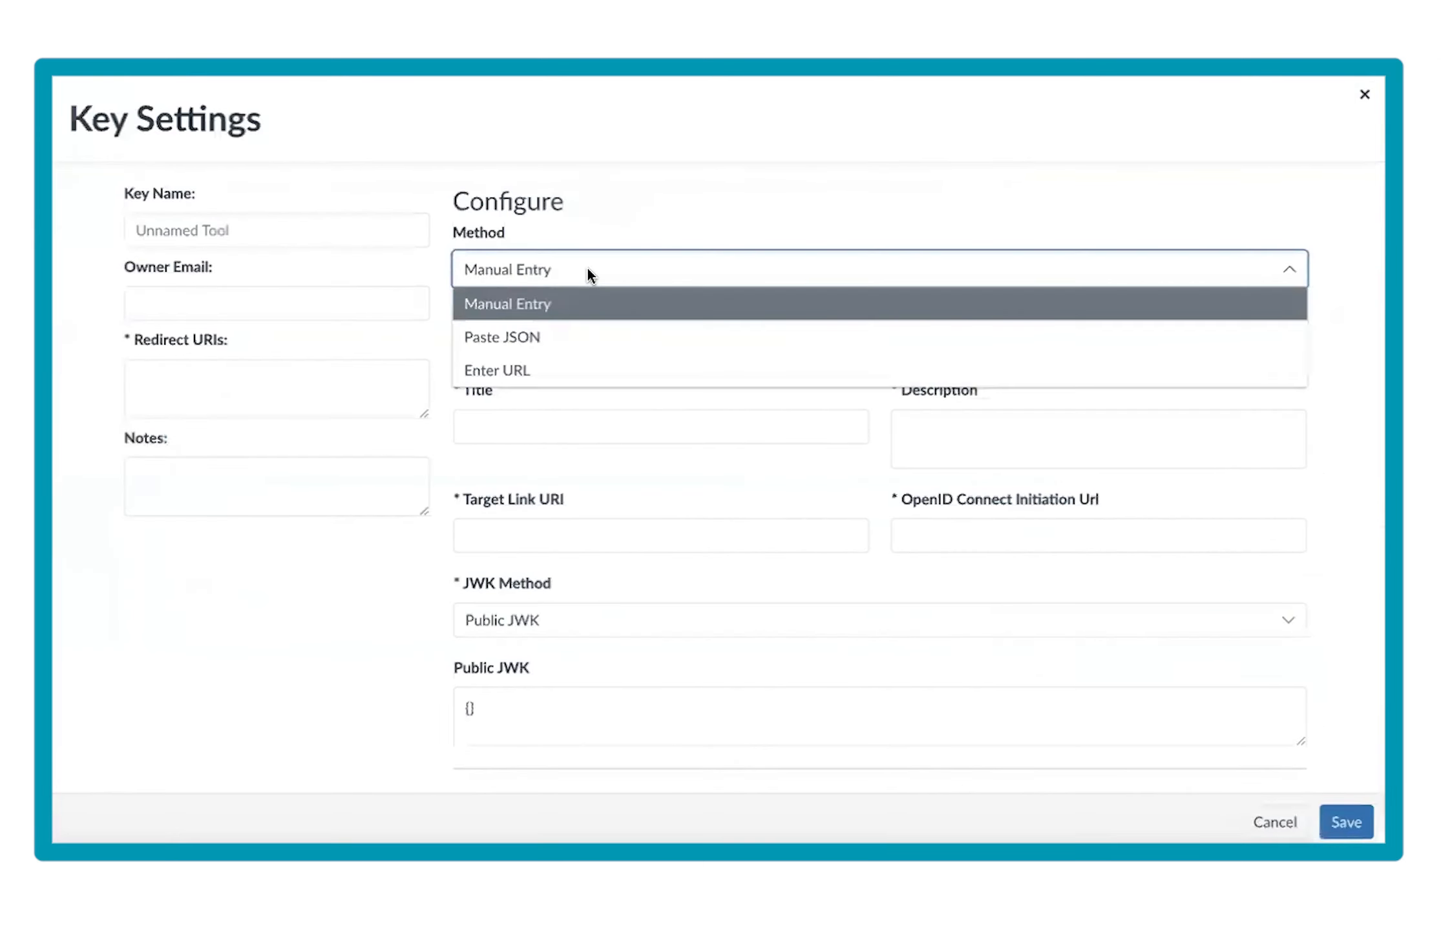
{"action": "left_click", "coordinate": [501, 381]}
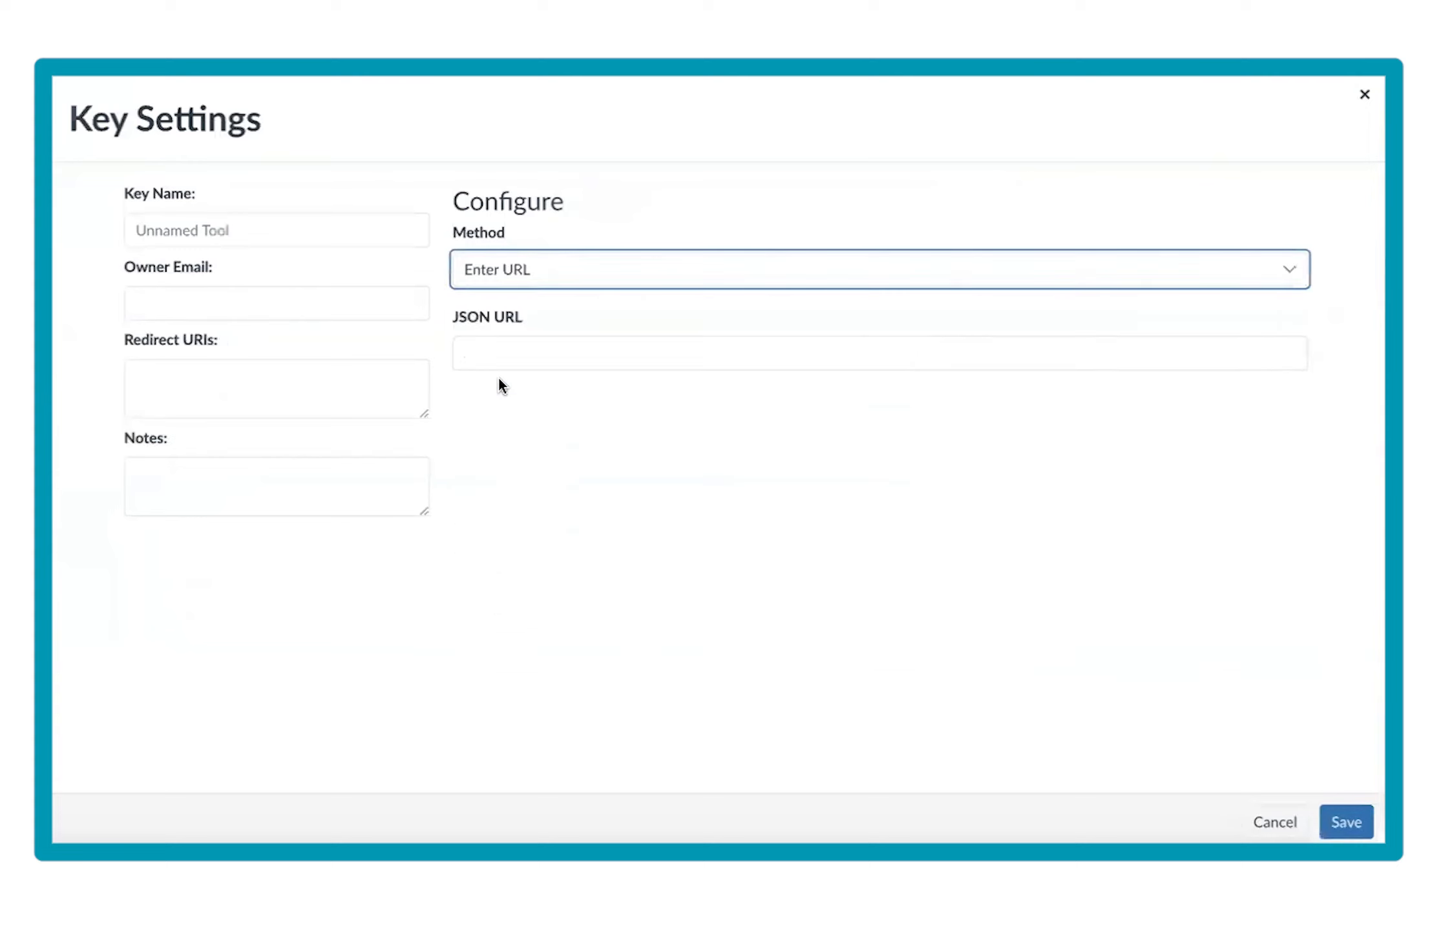
- Name the new developer key Perusall (1.3)
{"action": "left_click", "coordinate": [197, 215]}
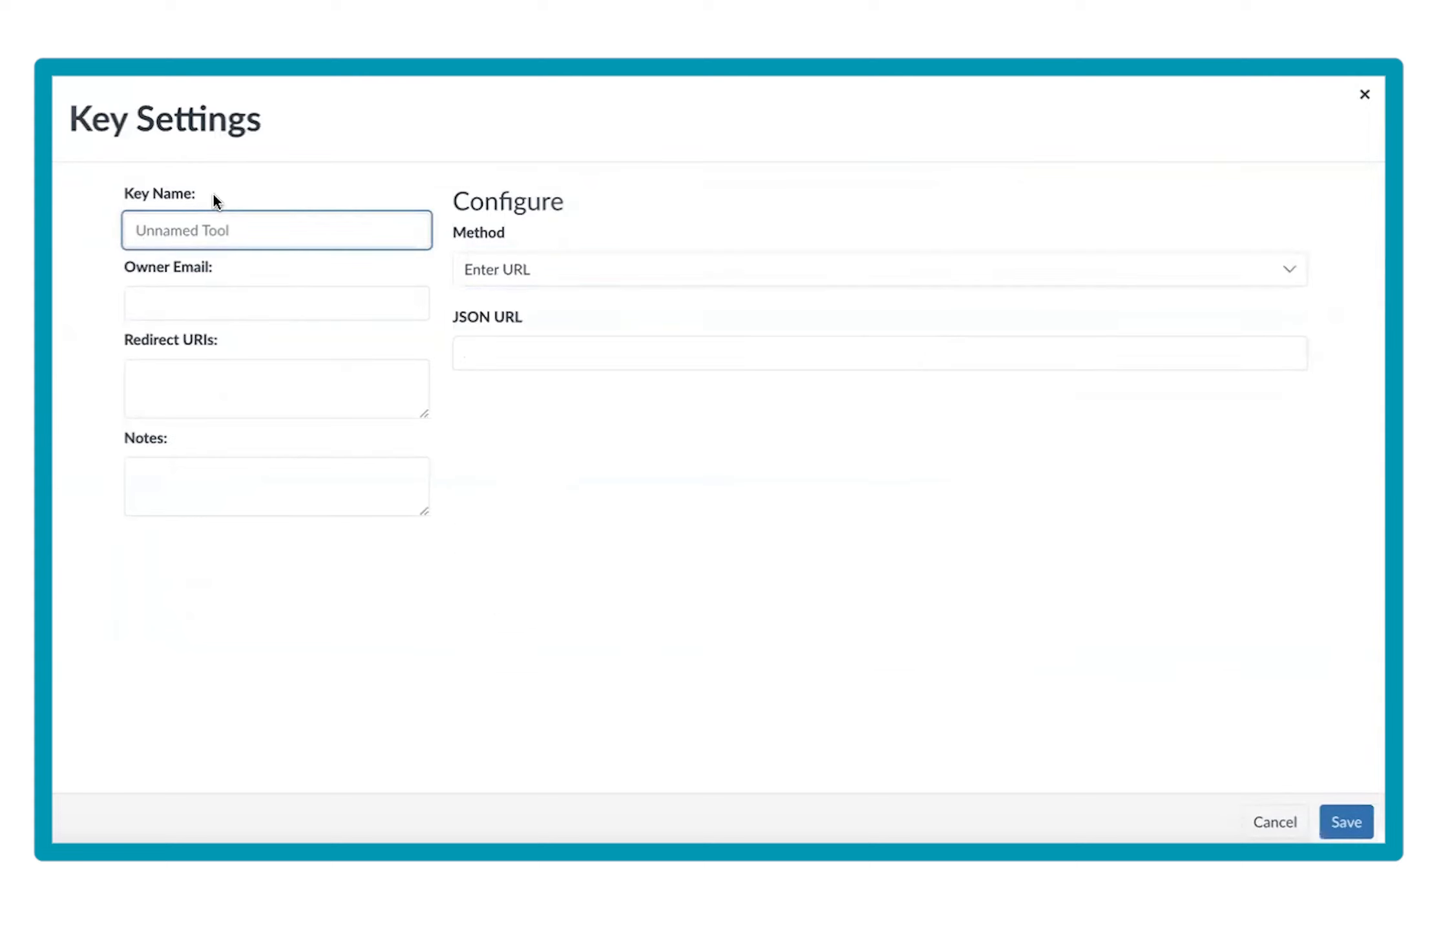
{"action": "type", "text": "Perusall ()"}
{"action": "left_click", "coordinate": [194, 231]}
{"action": "type", "text": "1.3"}
{"action": "left_click", "coordinate": [585, 434]}
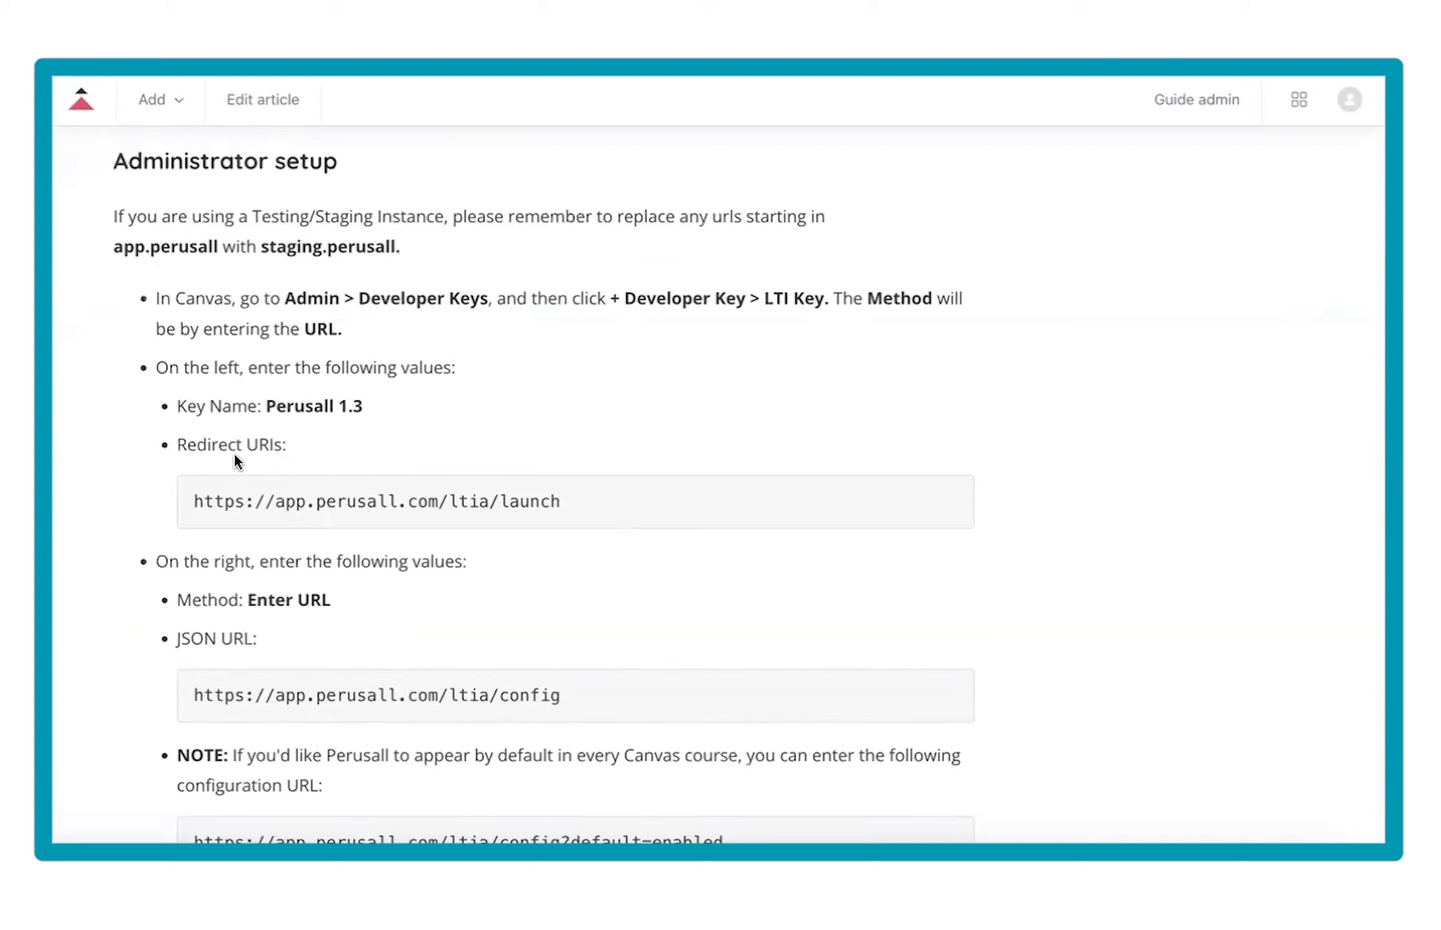
{"action": "left_click_drag", "start_coordinate": [587, 506], "coordinate": [214, 497]}
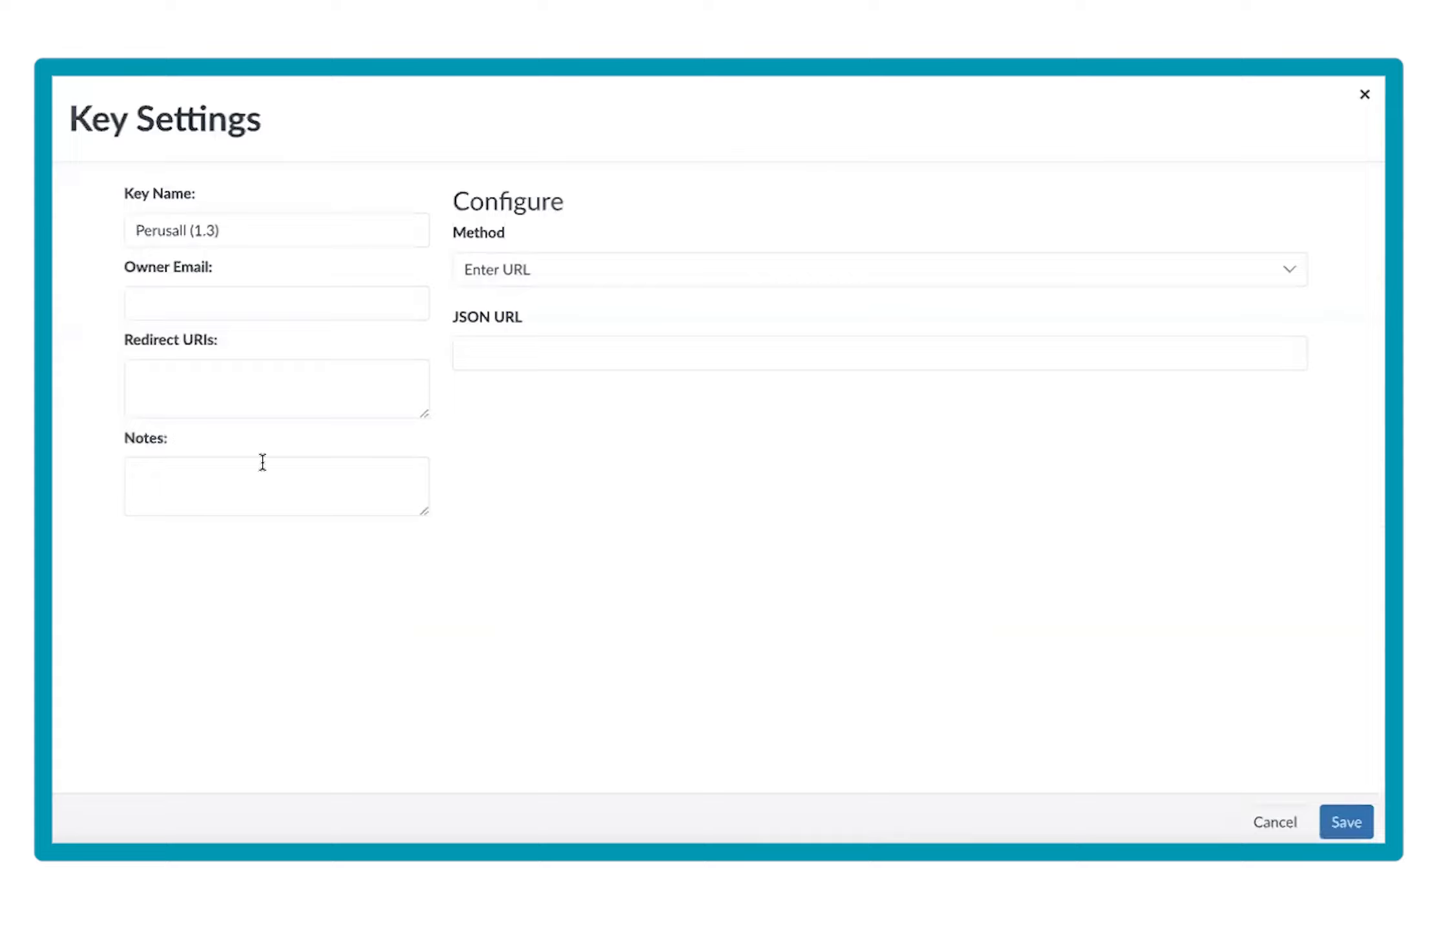
{"action": "left_click", "coordinate": [247, 382]}
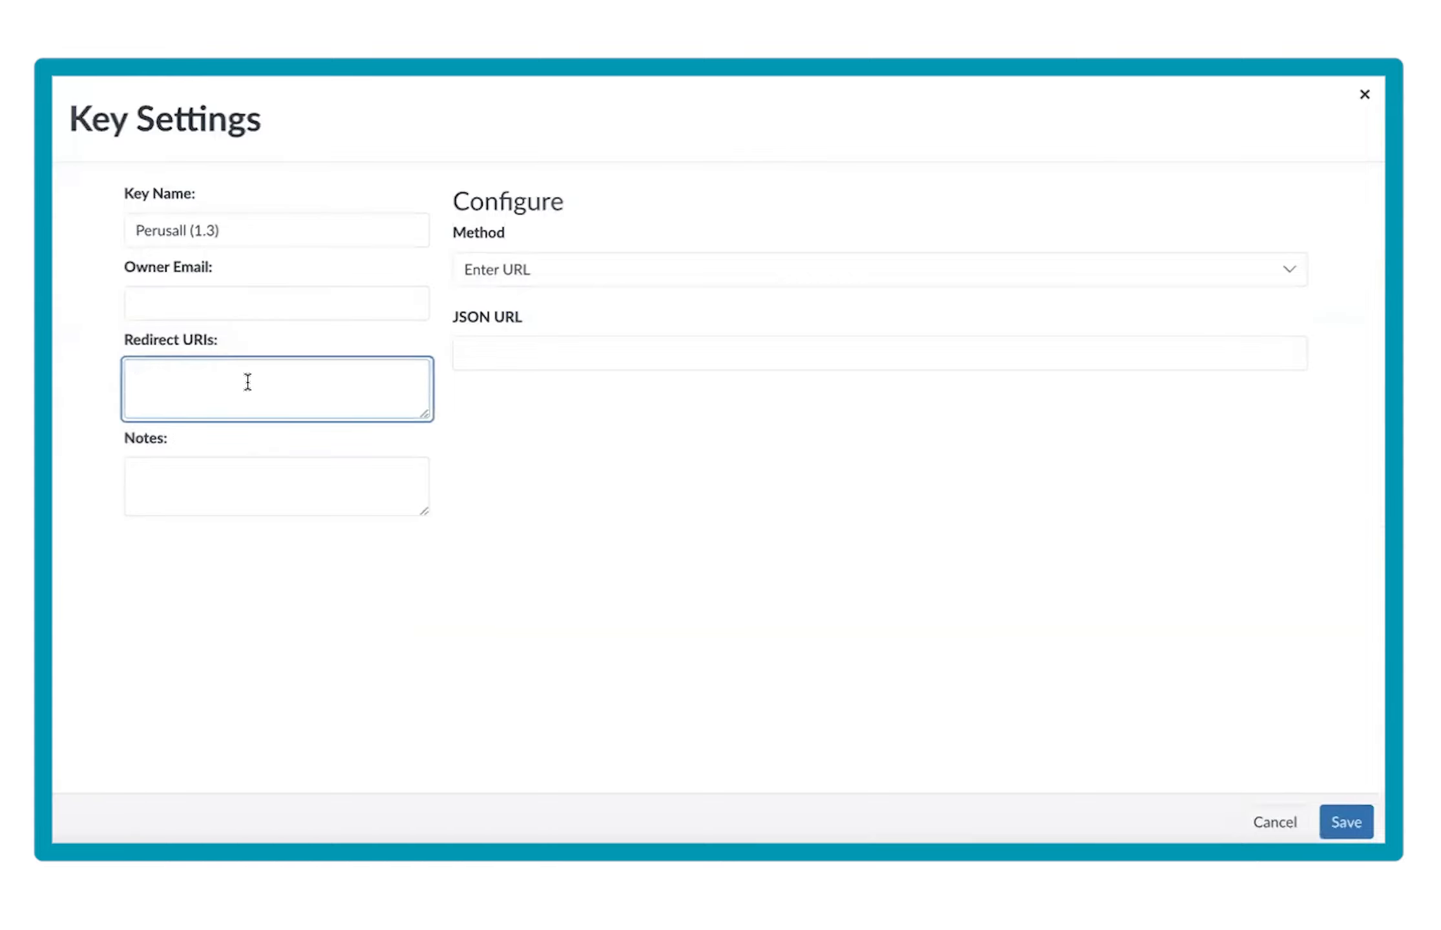
{"action": "type", "text": "https://app.perusall.com/ltia/launch"}
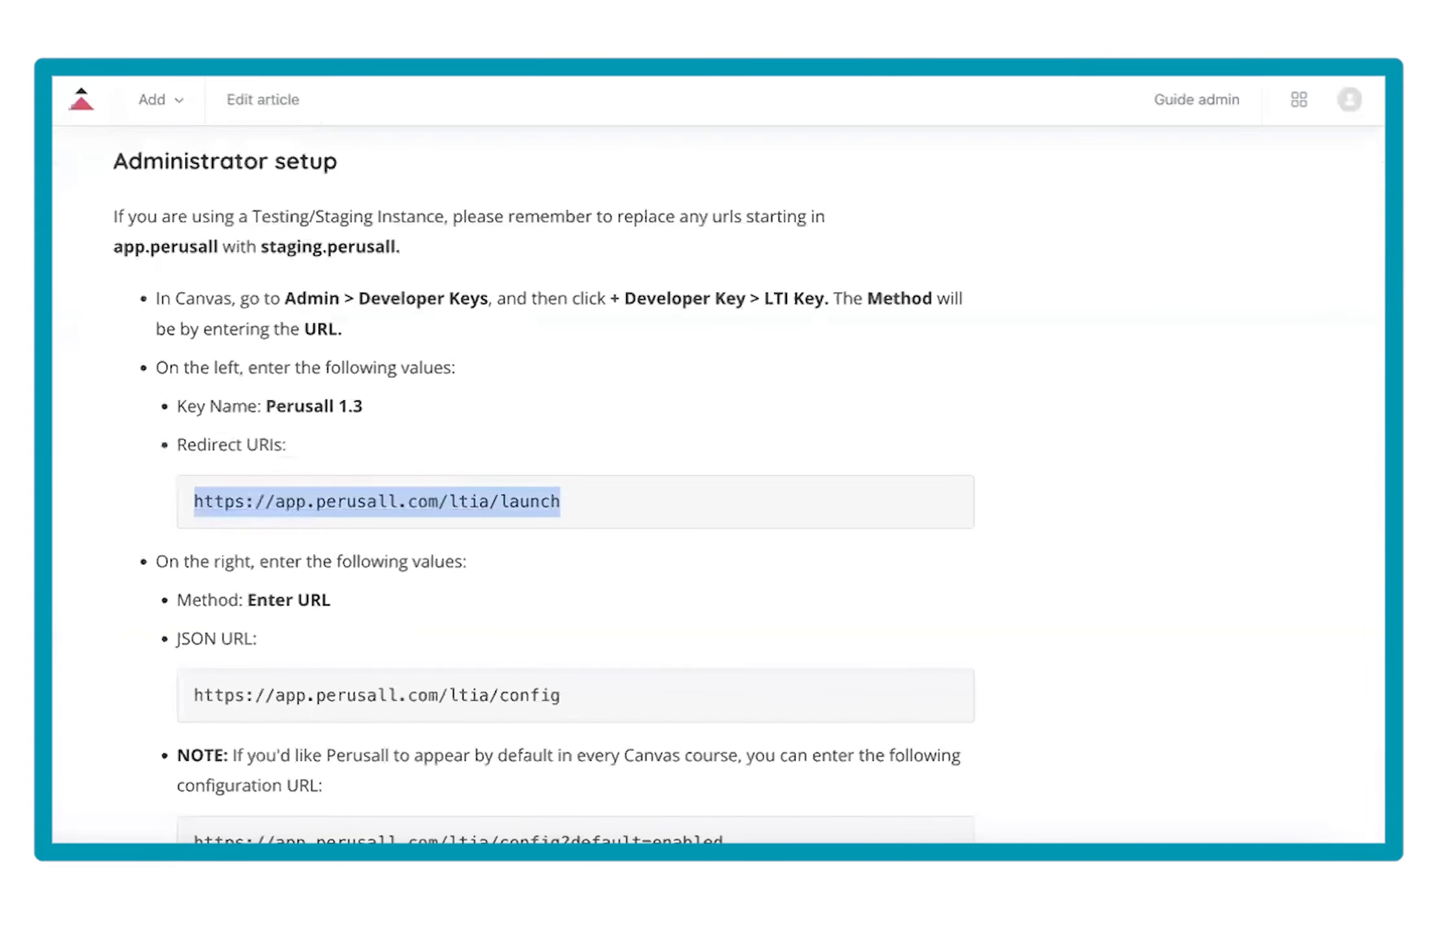
{"action": "scroll", "coordinate": [605, 714], "scroll_direction": "down", "scroll_amount": 7}
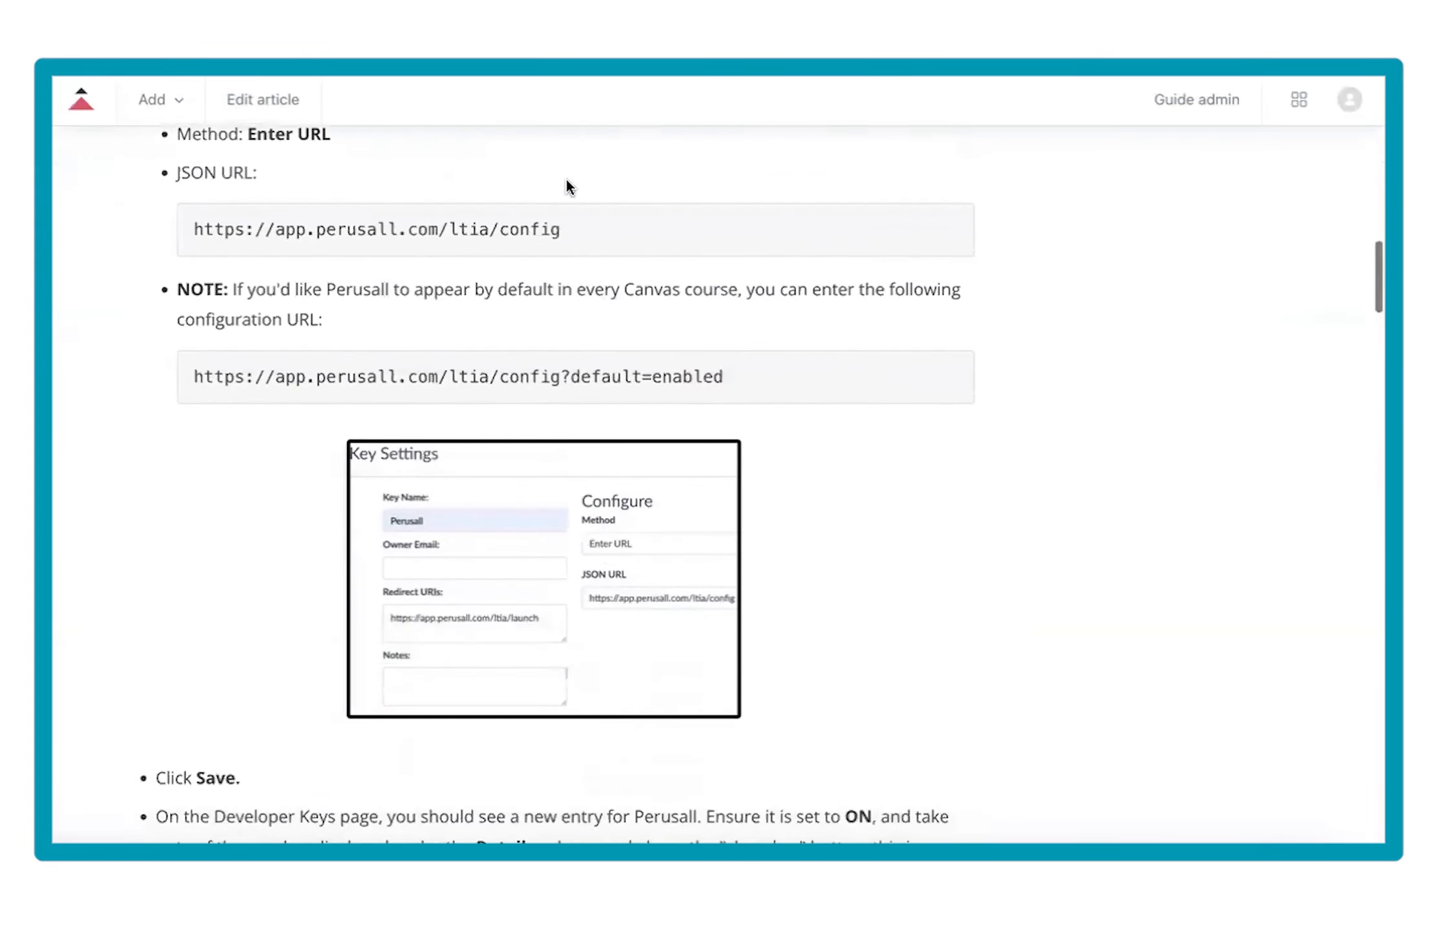
{"action": "left_click_drag", "start_coordinate": [582, 230], "coordinate": [167, 230]}
{"action": "key", "text": "ctrl+c"}
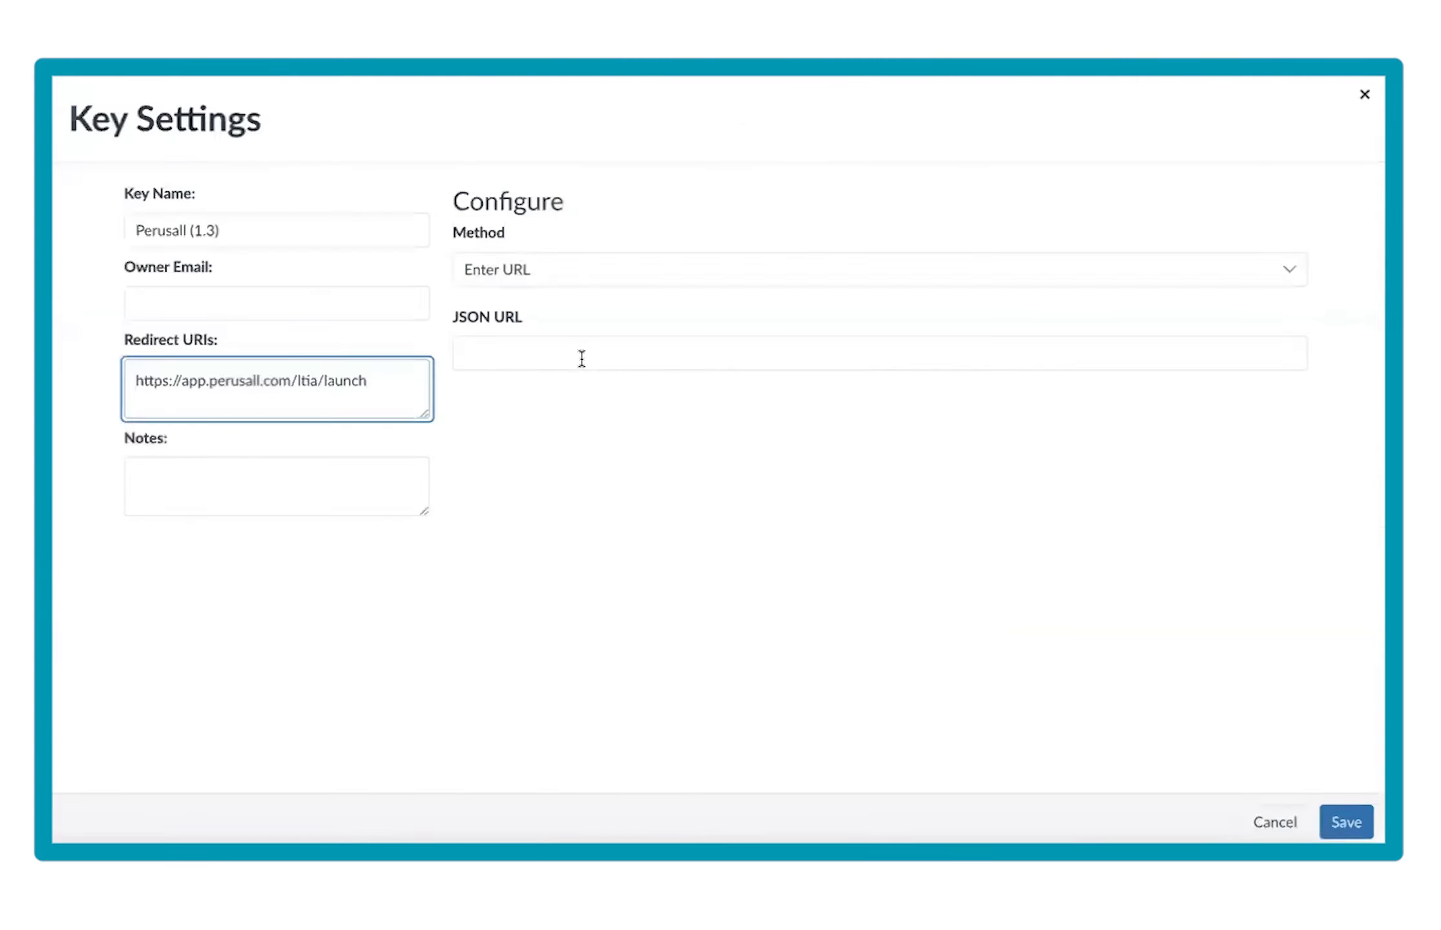
{"action": "left_click", "coordinate": [581, 359]}
{"action": "key", "text": "ctrl+v"}
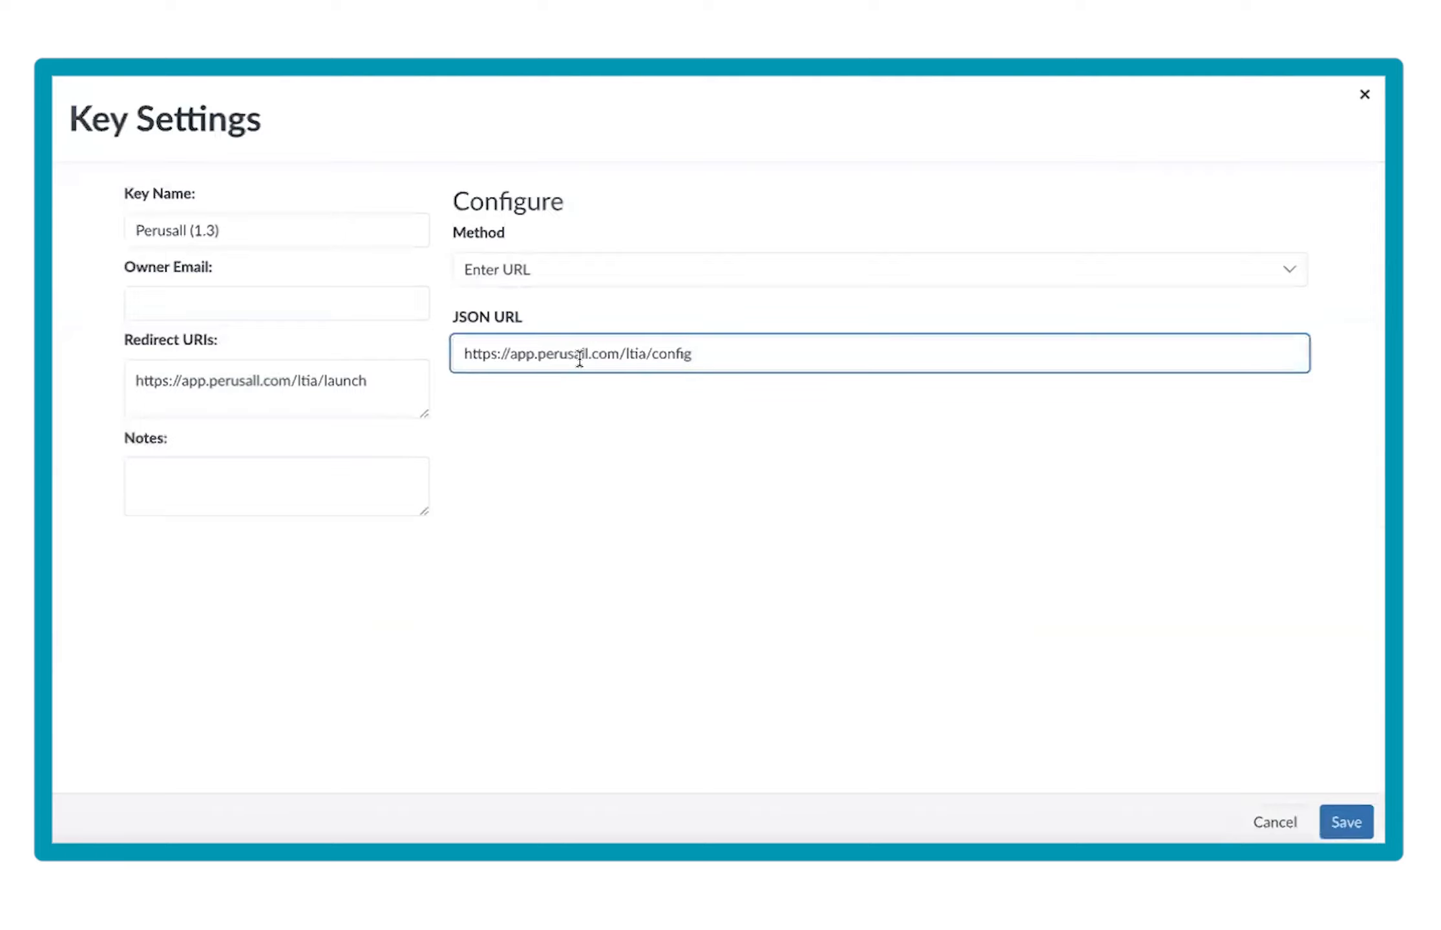
- Save the Perusall (1.3) developer key and turn its state on
{"action": "left_click", "coordinate": [1349, 822]}
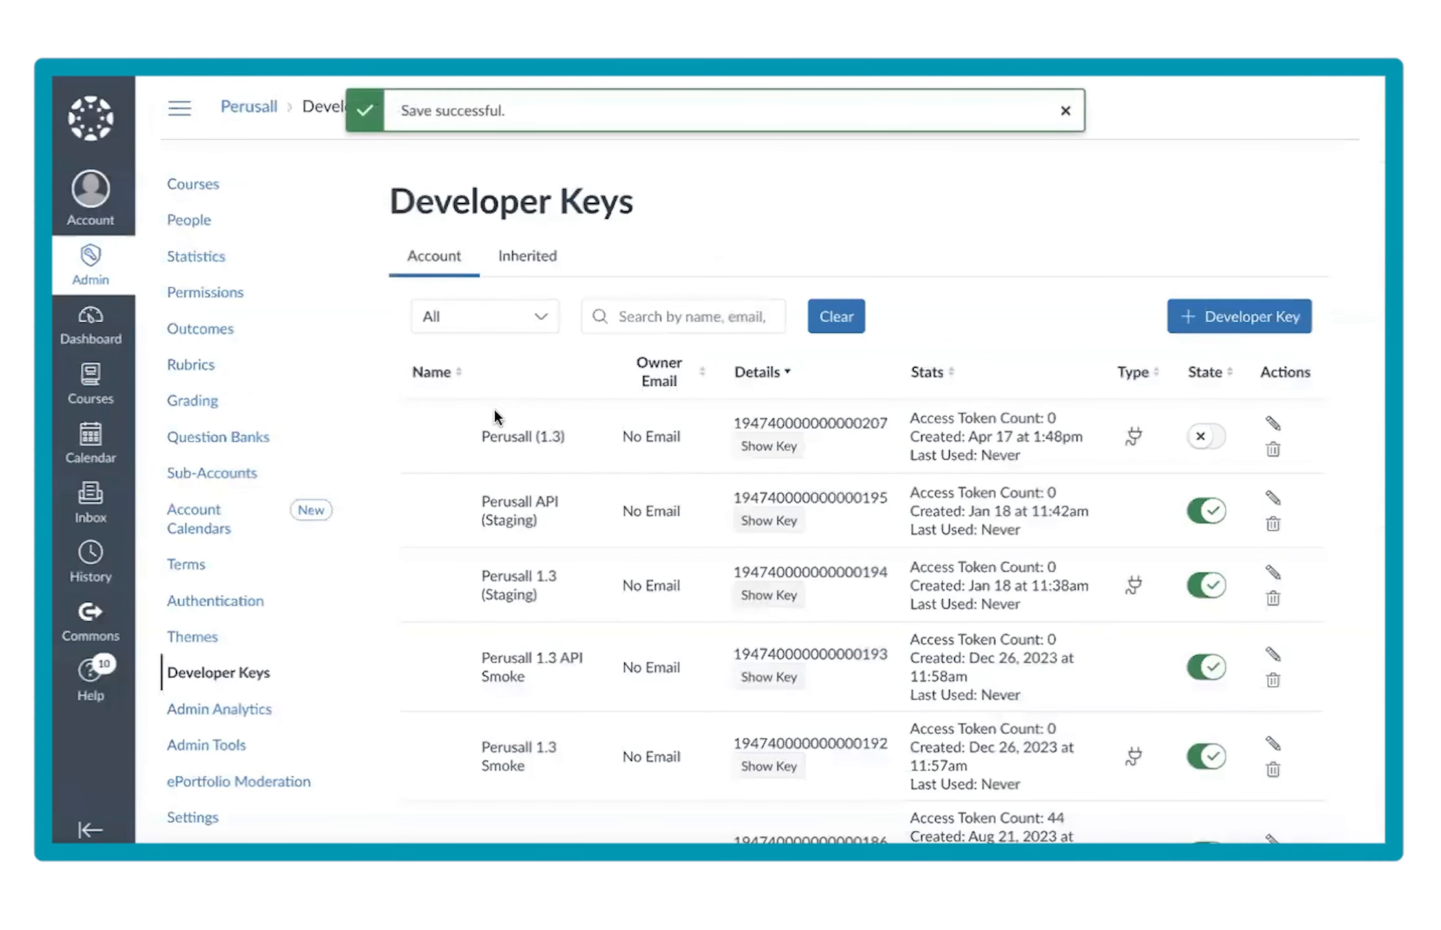
{"action": "left_click", "coordinate": [1217, 433]}
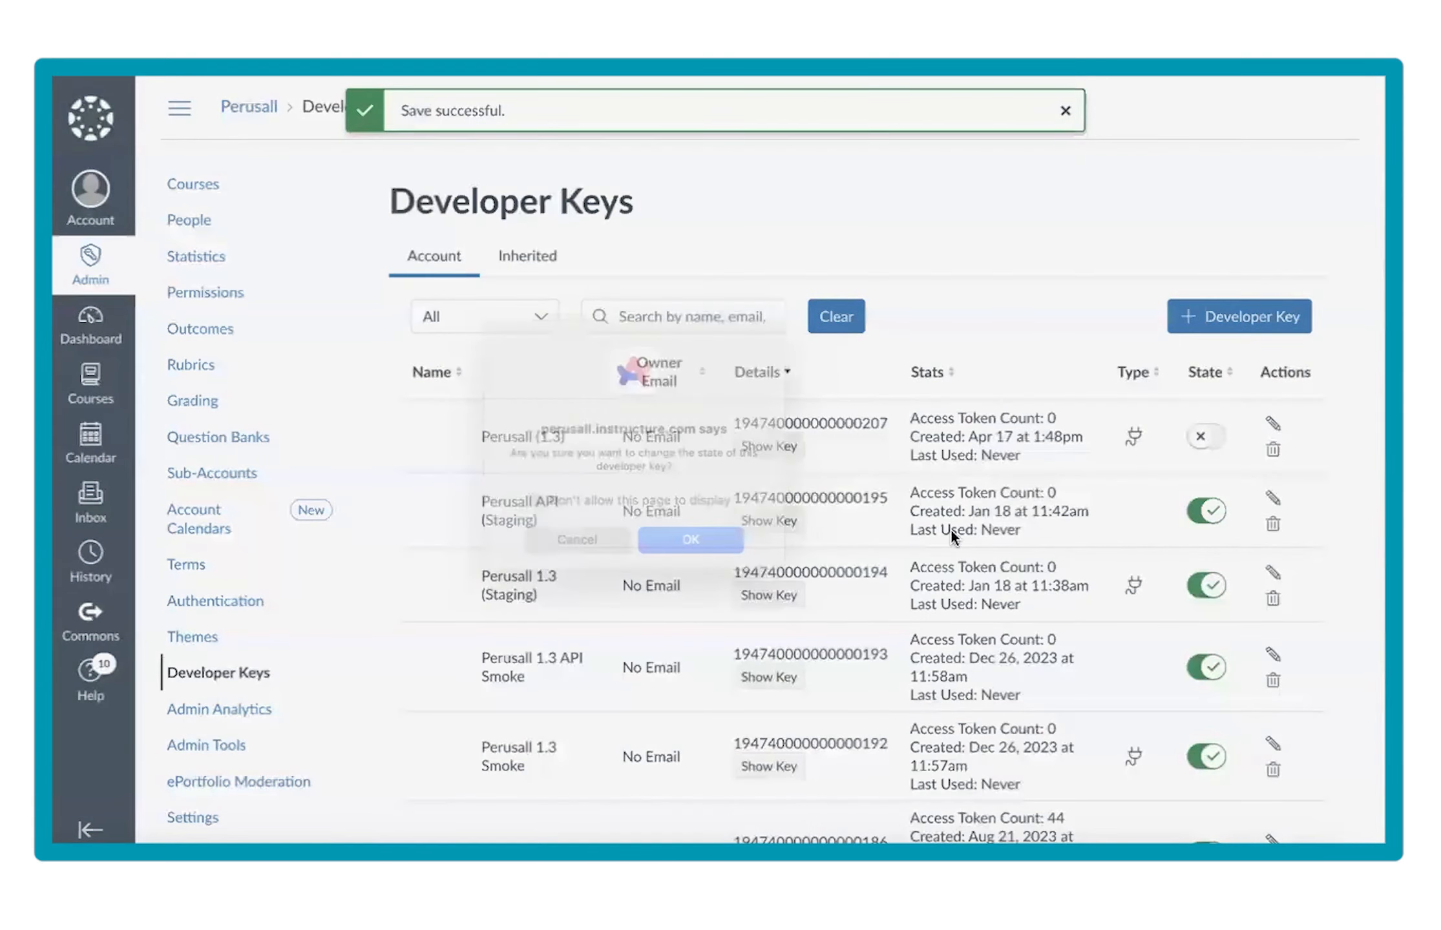
{"action": "left_click", "coordinate": [722, 543]}
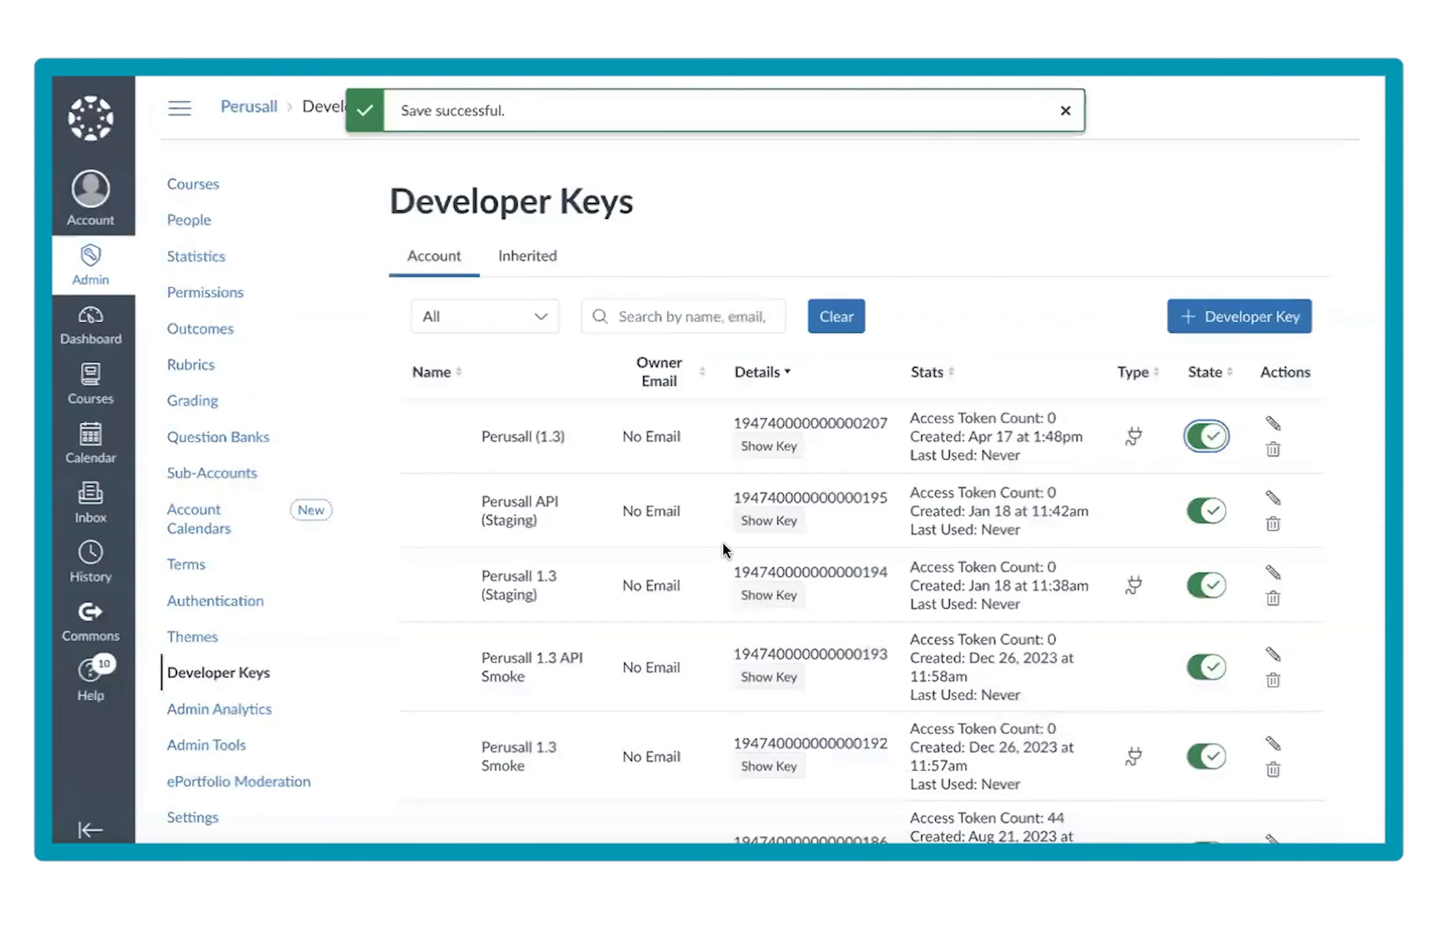
- Reopen the Perusall (1.3) key for editing and change its title to Perusall (1.3)
{"action": "left_click", "coordinate": [1272, 423]}
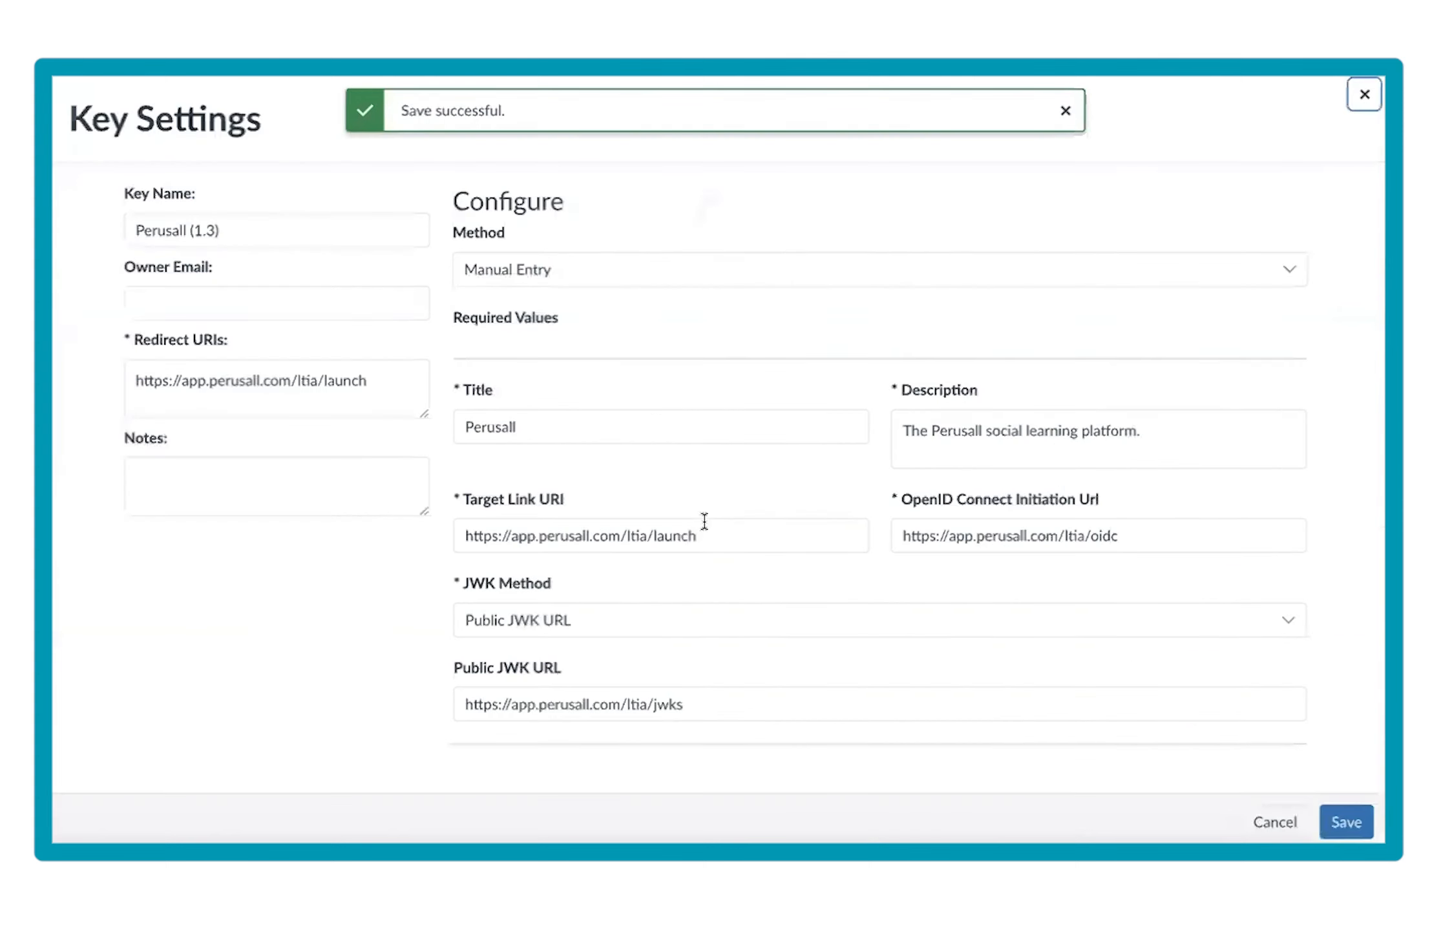
{"action": "scroll", "coordinate": [422, 575], "scroll_direction": "down", "scroll_amount": 3}
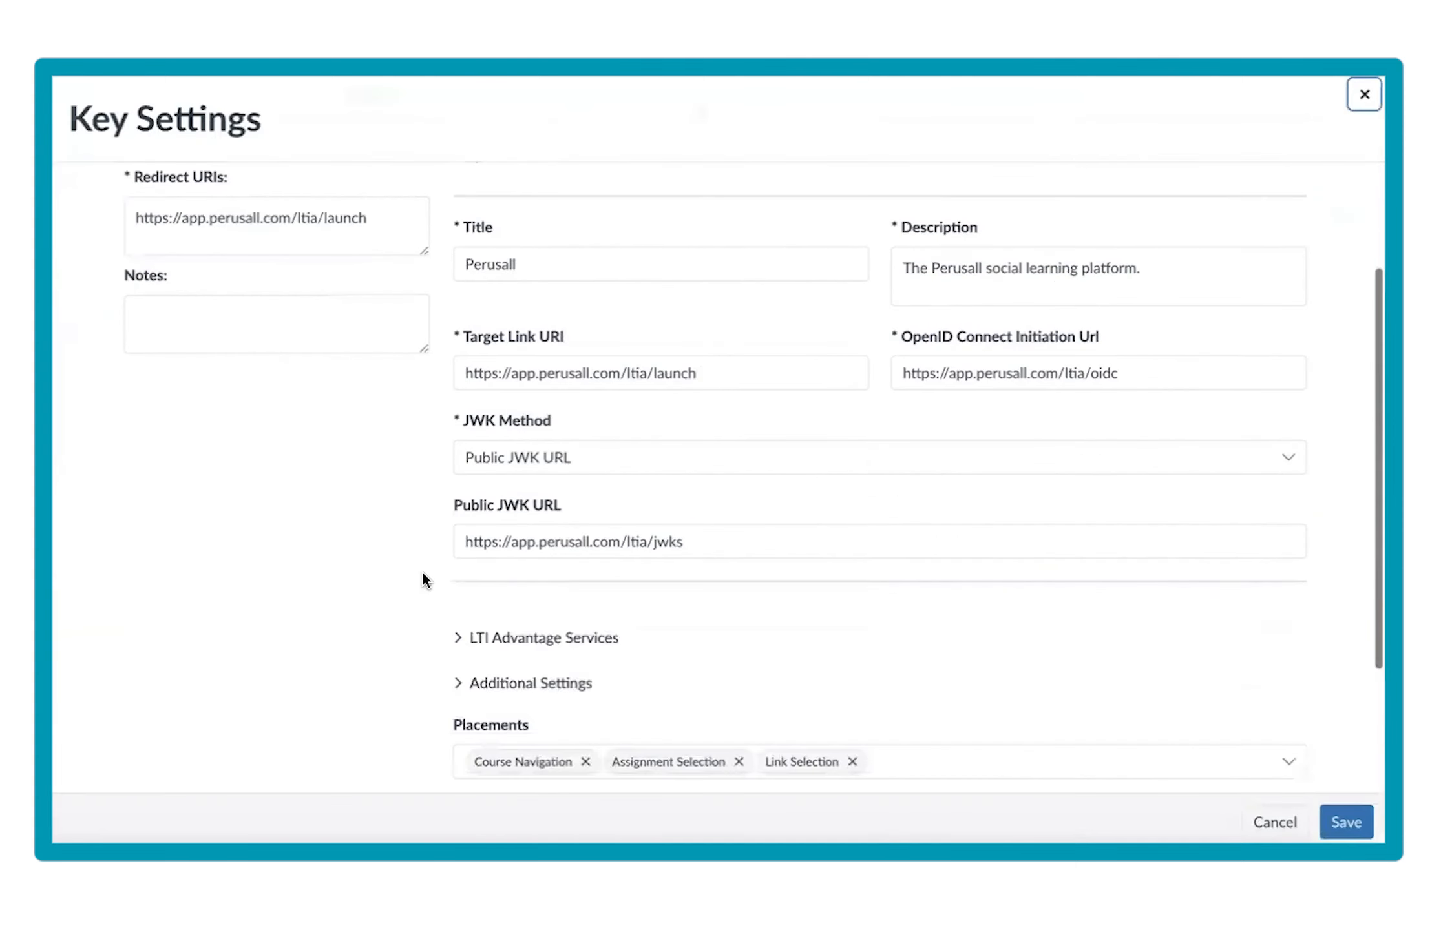
{"action": "scroll", "coordinate": [564, 418], "scroll_direction": "up", "scroll_amount": 2}
{"action": "left_click", "coordinate": [601, 379]}
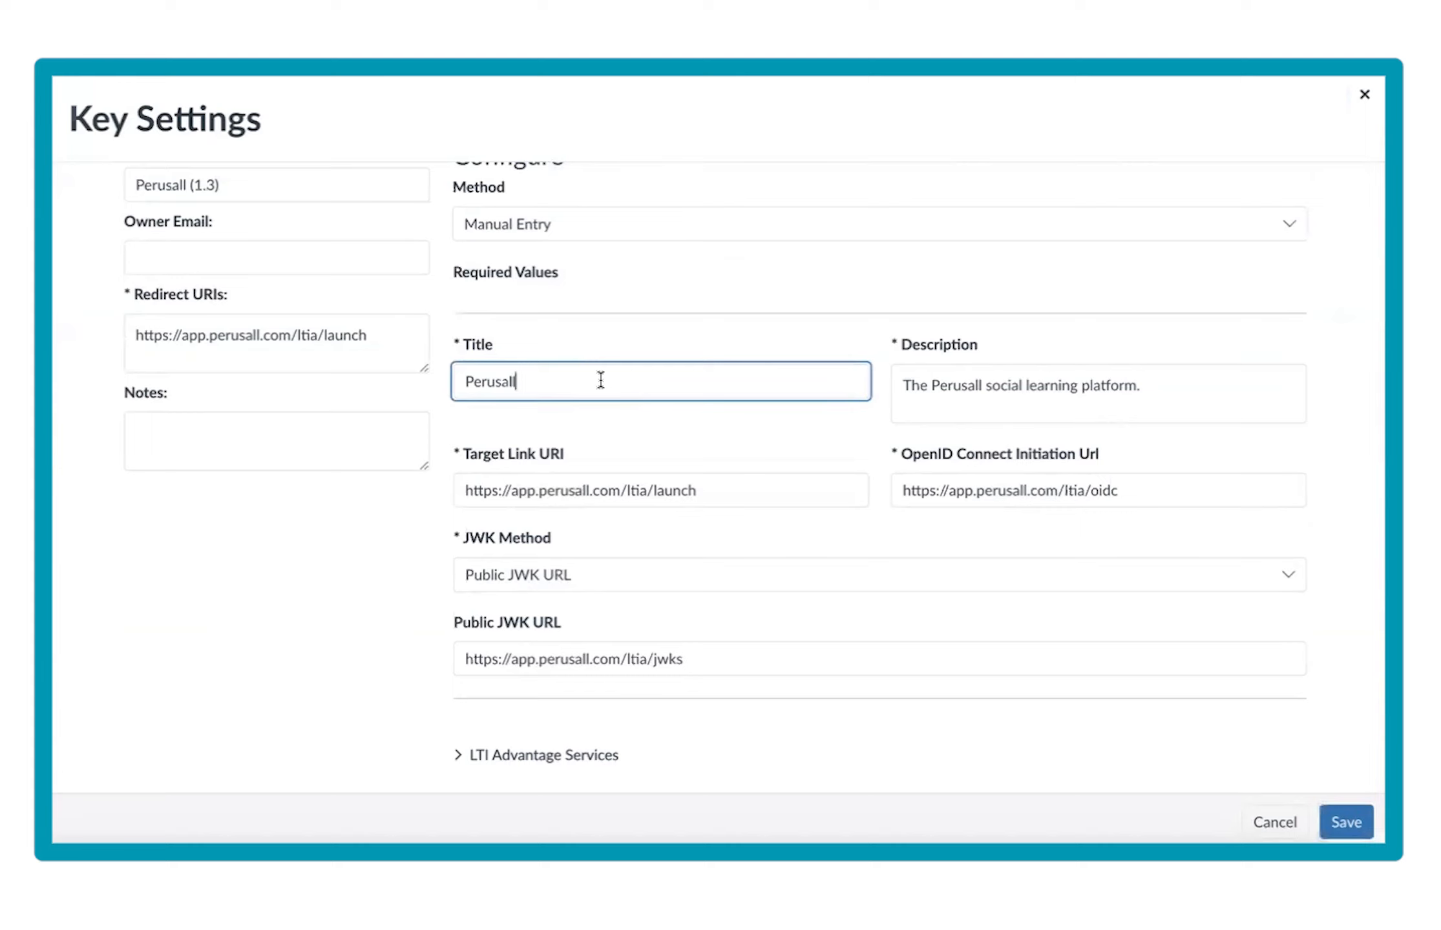
{"action": "type", "text": "(1.3)"}
{"action": "left_click", "coordinate": [395, 614]}
- Set the Course Navigation placement's text to Perusall (1.3) and collapse that section
{"action": "scroll", "coordinate": [395, 614], "scroll_direction": "down", "scroll_amount": 5}
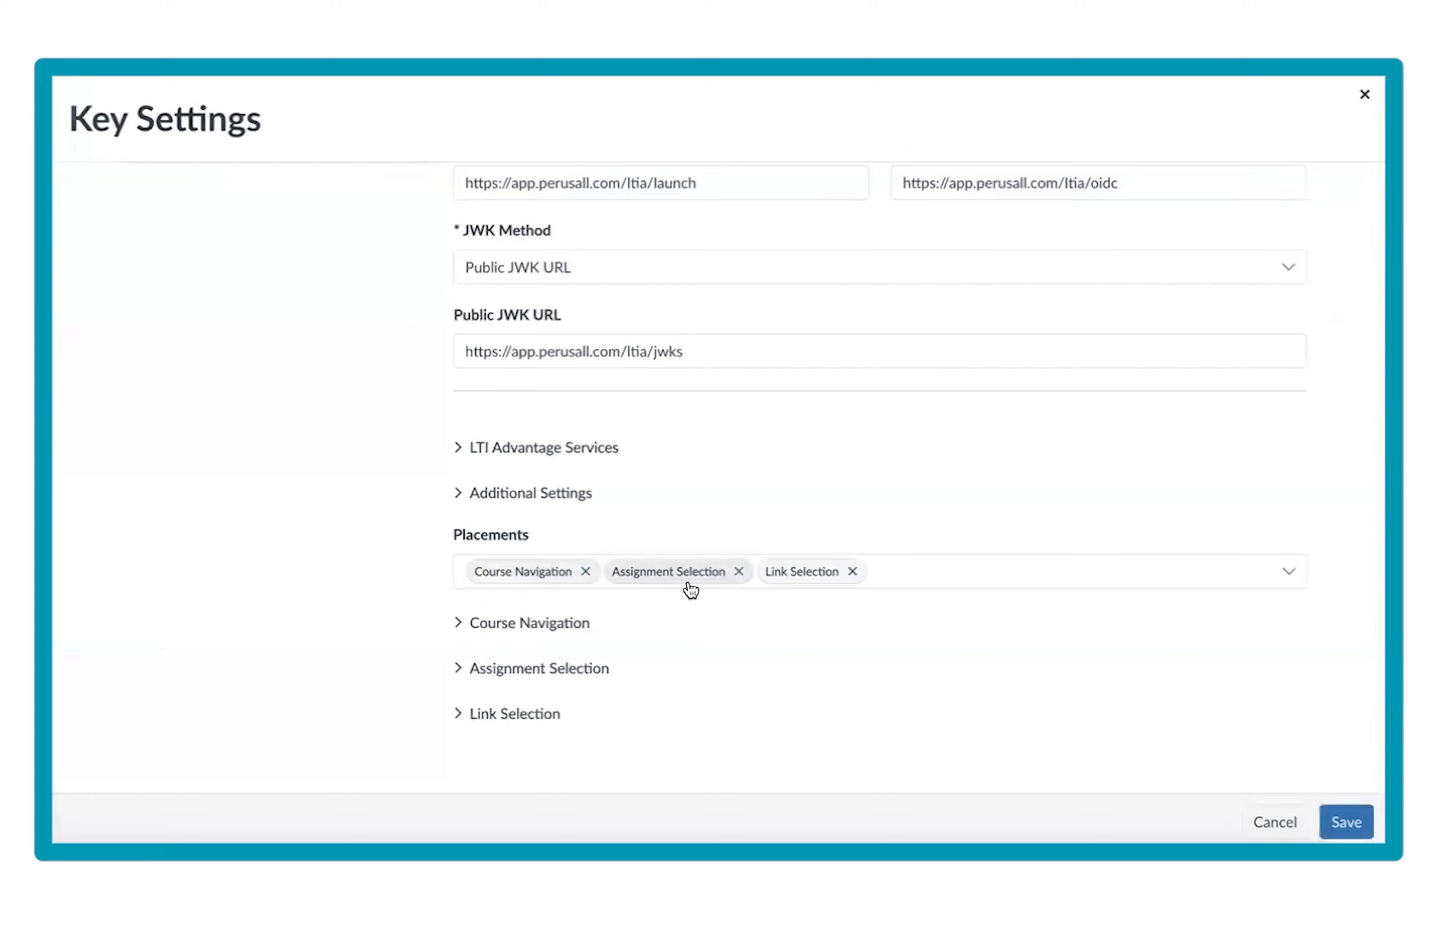
{"action": "left_click", "coordinate": [526, 623]}
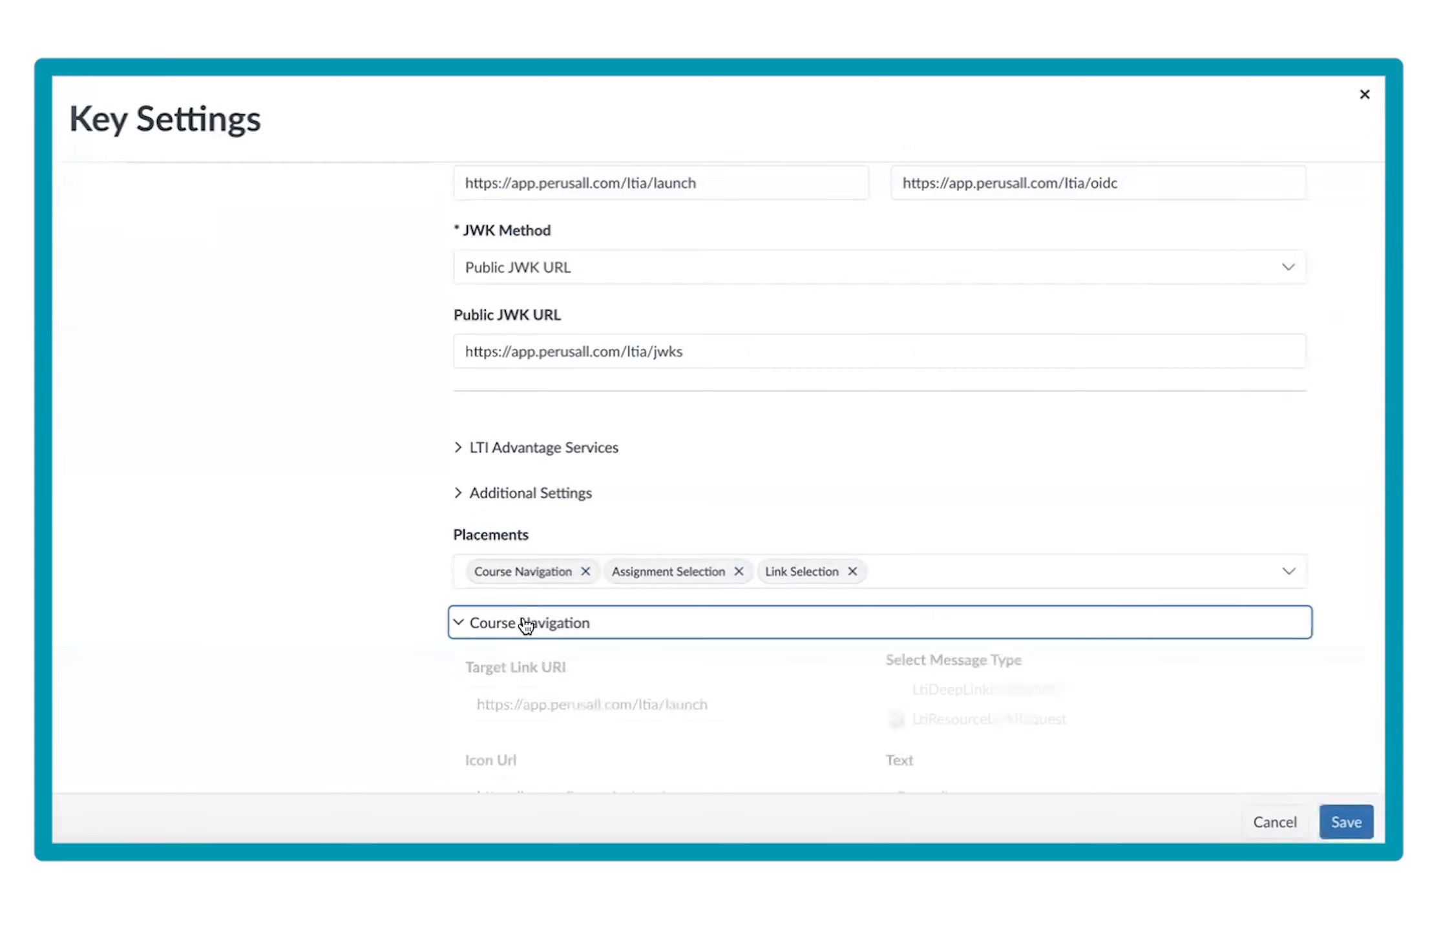
{"action": "scroll", "coordinate": [852, 701], "scroll_direction": "down", "scroll_amount": 3}
{"action": "left_click", "coordinate": [993, 634]}
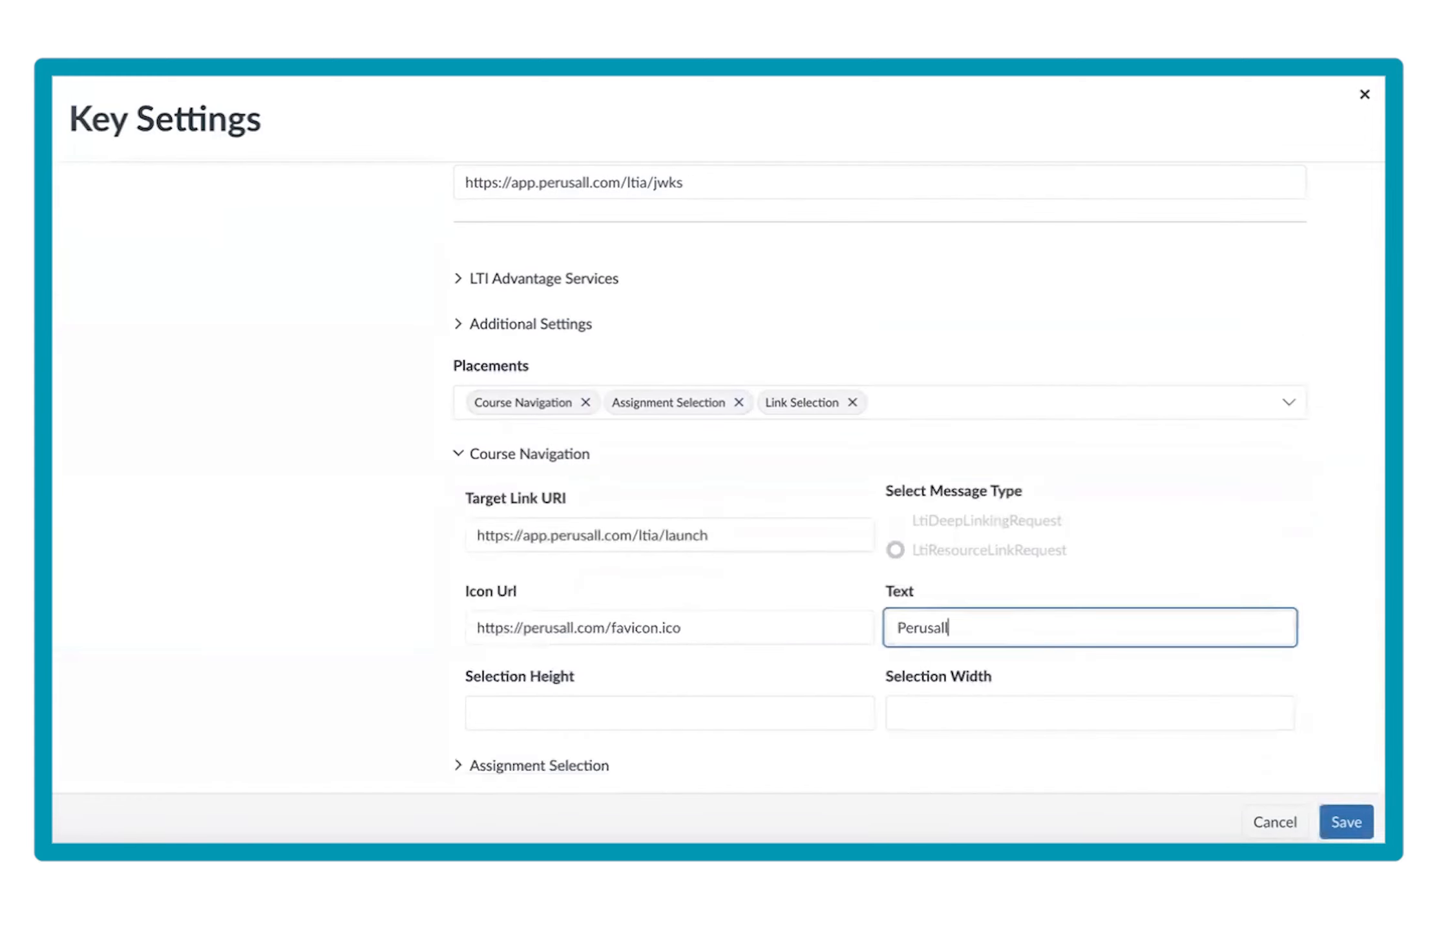
{"action": "type", "text": "(1)"}
{"action": "type", "text": ".3"}
{"action": "triple_click", "coordinate": [954, 628]}
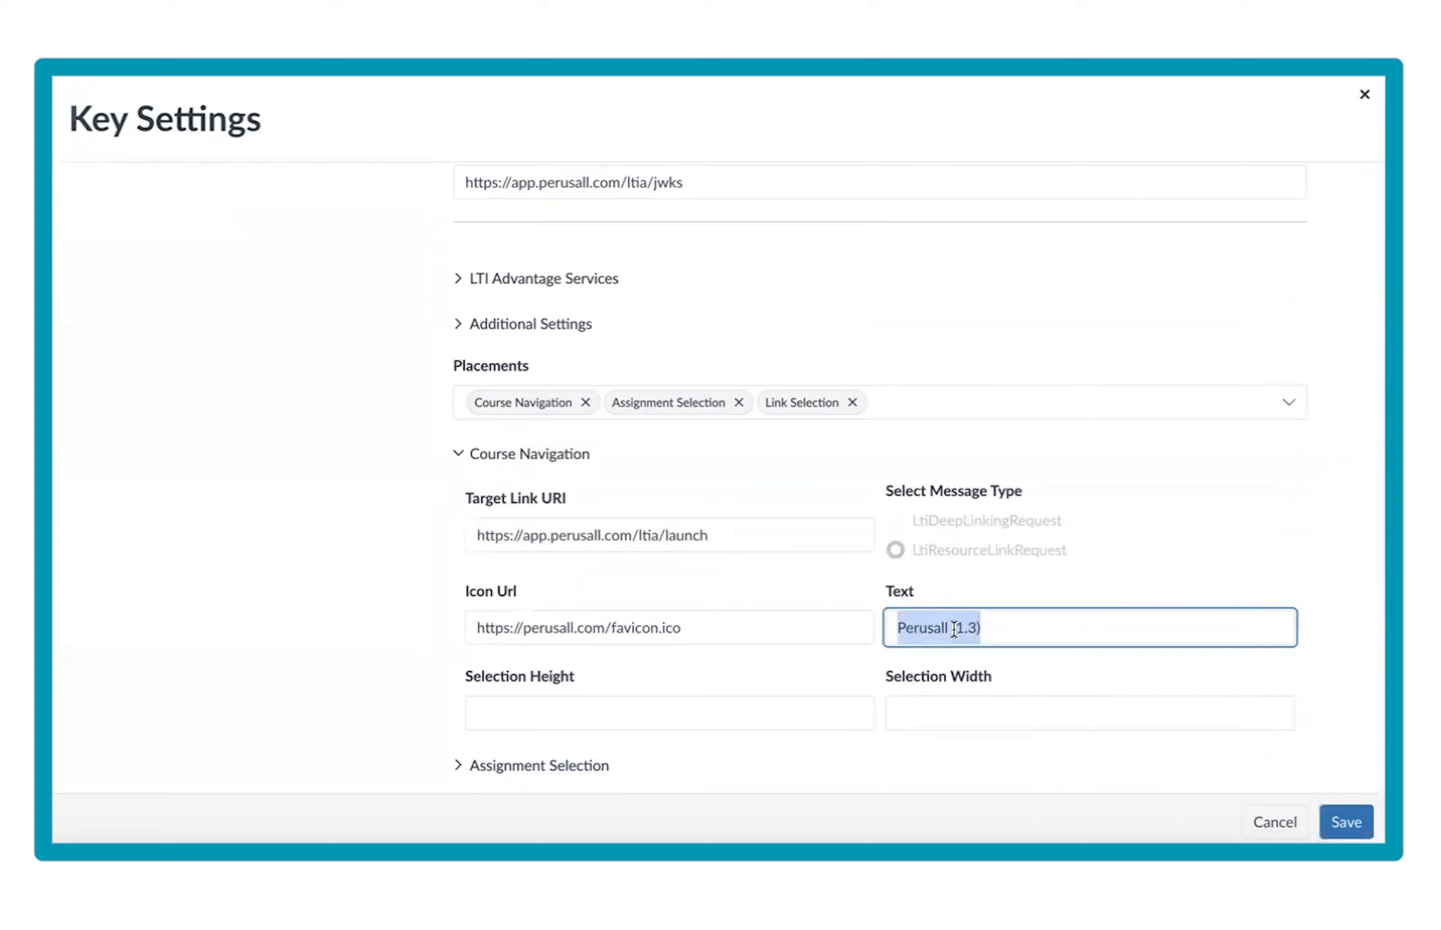
{"action": "left_click", "coordinate": [460, 455]}
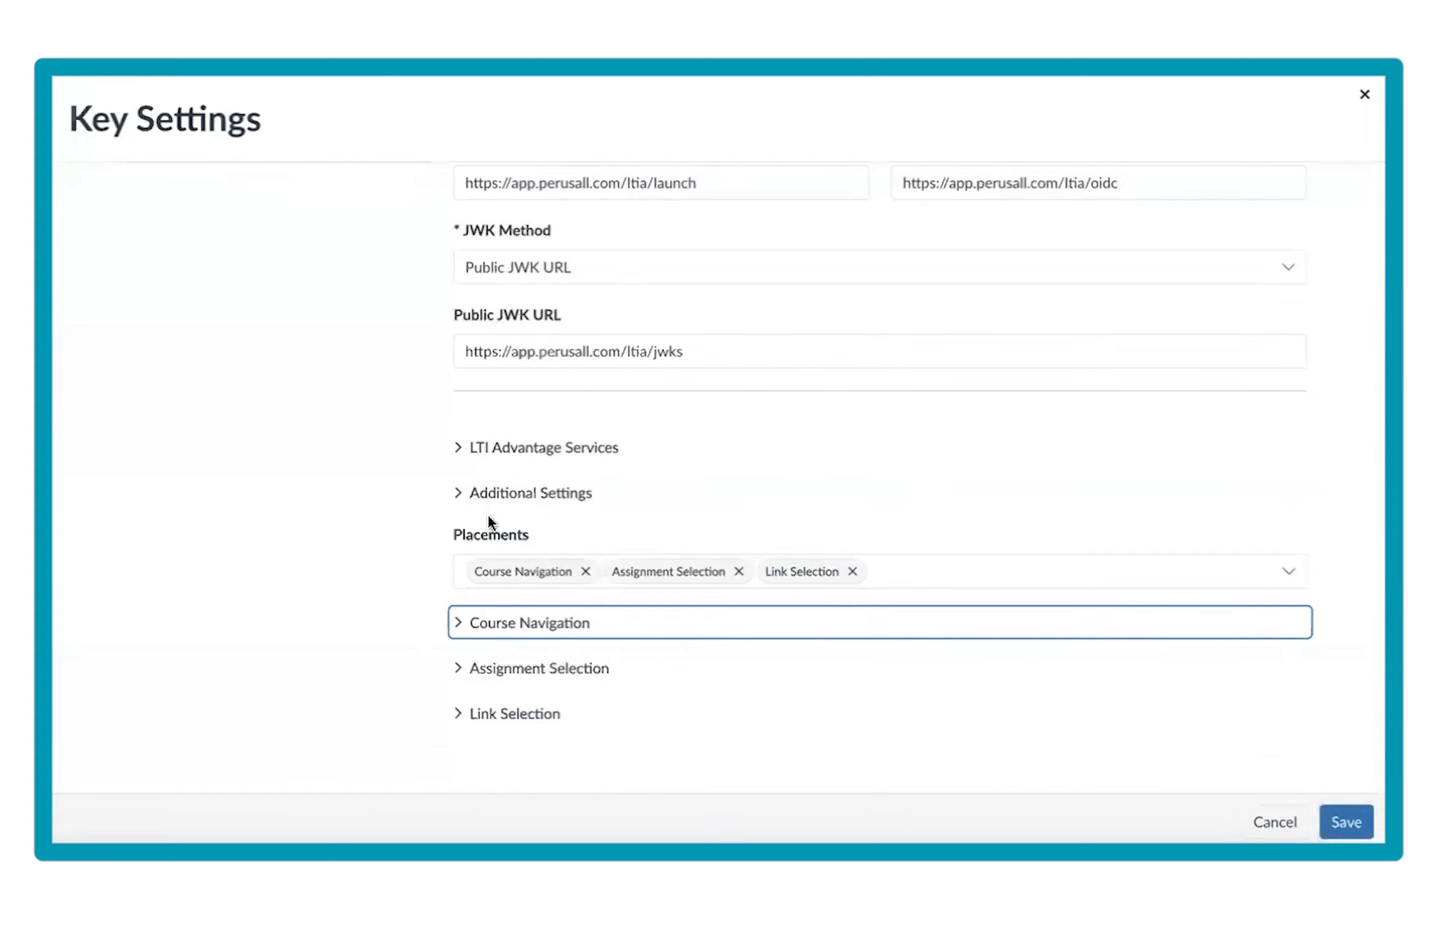
- Set the Assignment Selection placement's text to Perusall (1.3)
{"action": "left_click", "coordinate": [459, 669]}
{"action": "scroll", "coordinate": [447, 685], "scroll_direction": "down", "scroll_amount": 5}
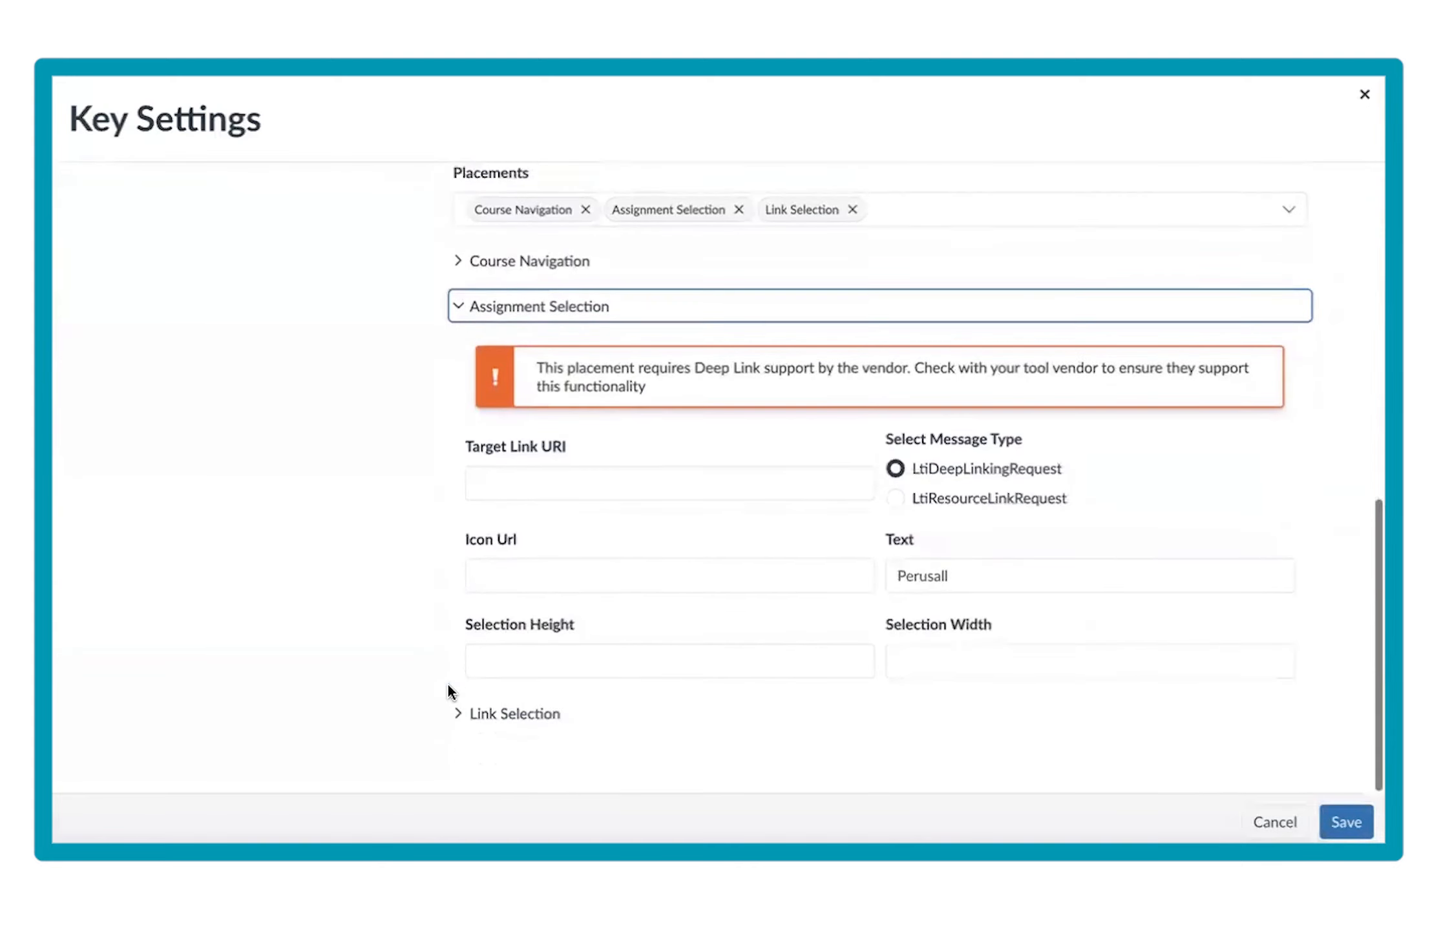
{"action": "left_click", "coordinate": [1035, 586]}
{"action": "double_click", "coordinate": [1031, 585]}
{"action": "type", "text": "Perusall (1.3)"}
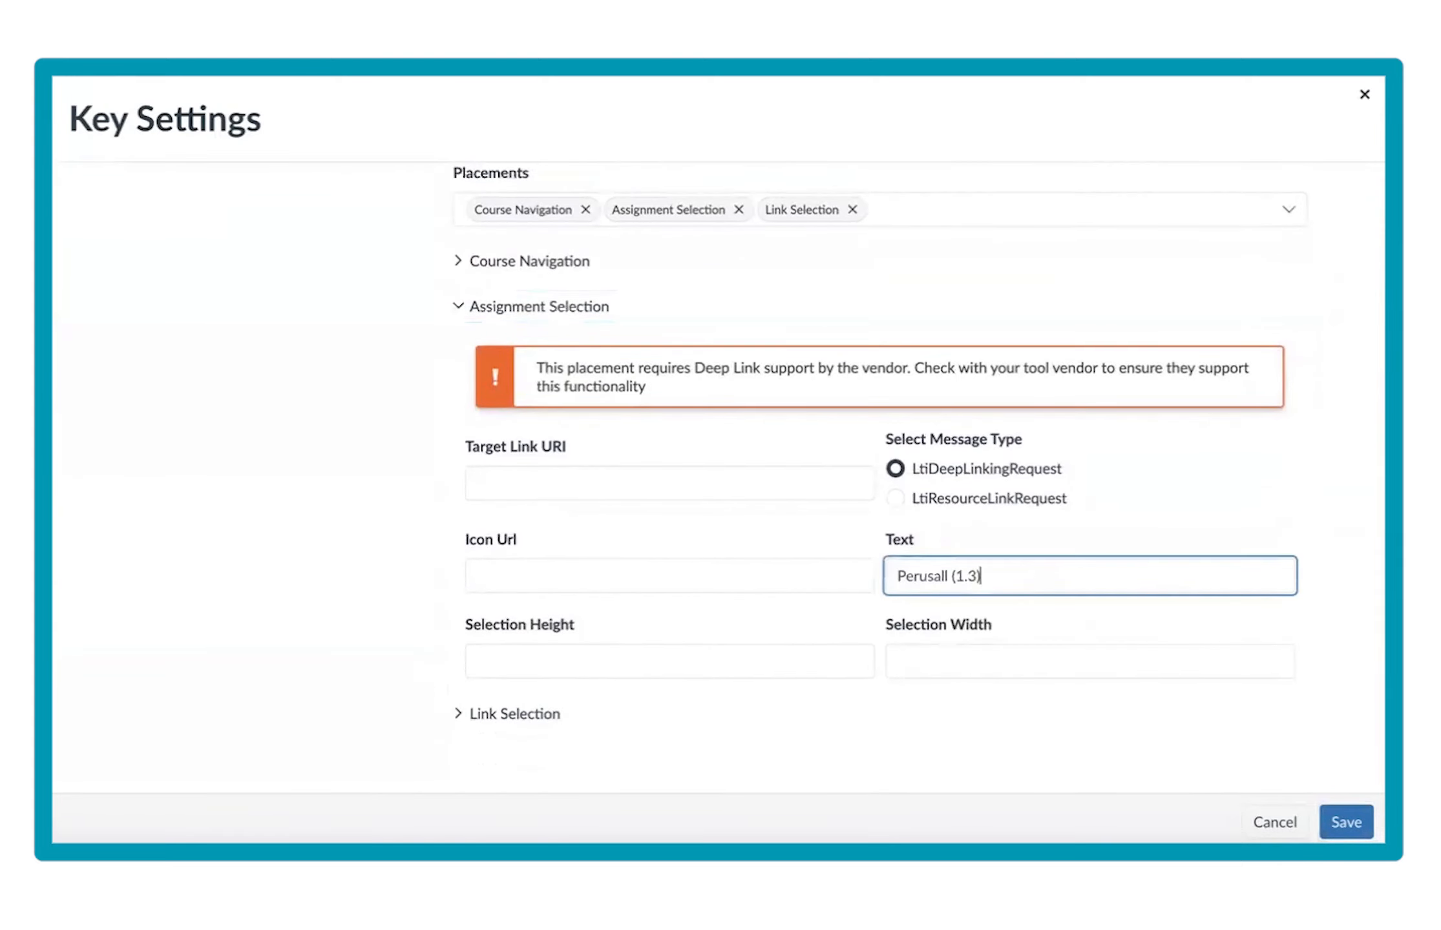
- Set the Link Selection placement's text to Perusall (1.3) and save the key settings
{"action": "left_click", "coordinate": [492, 715]}
{"action": "scroll", "coordinate": [389, 641], "scroll_direction": "down", "scroll_amount": 5}
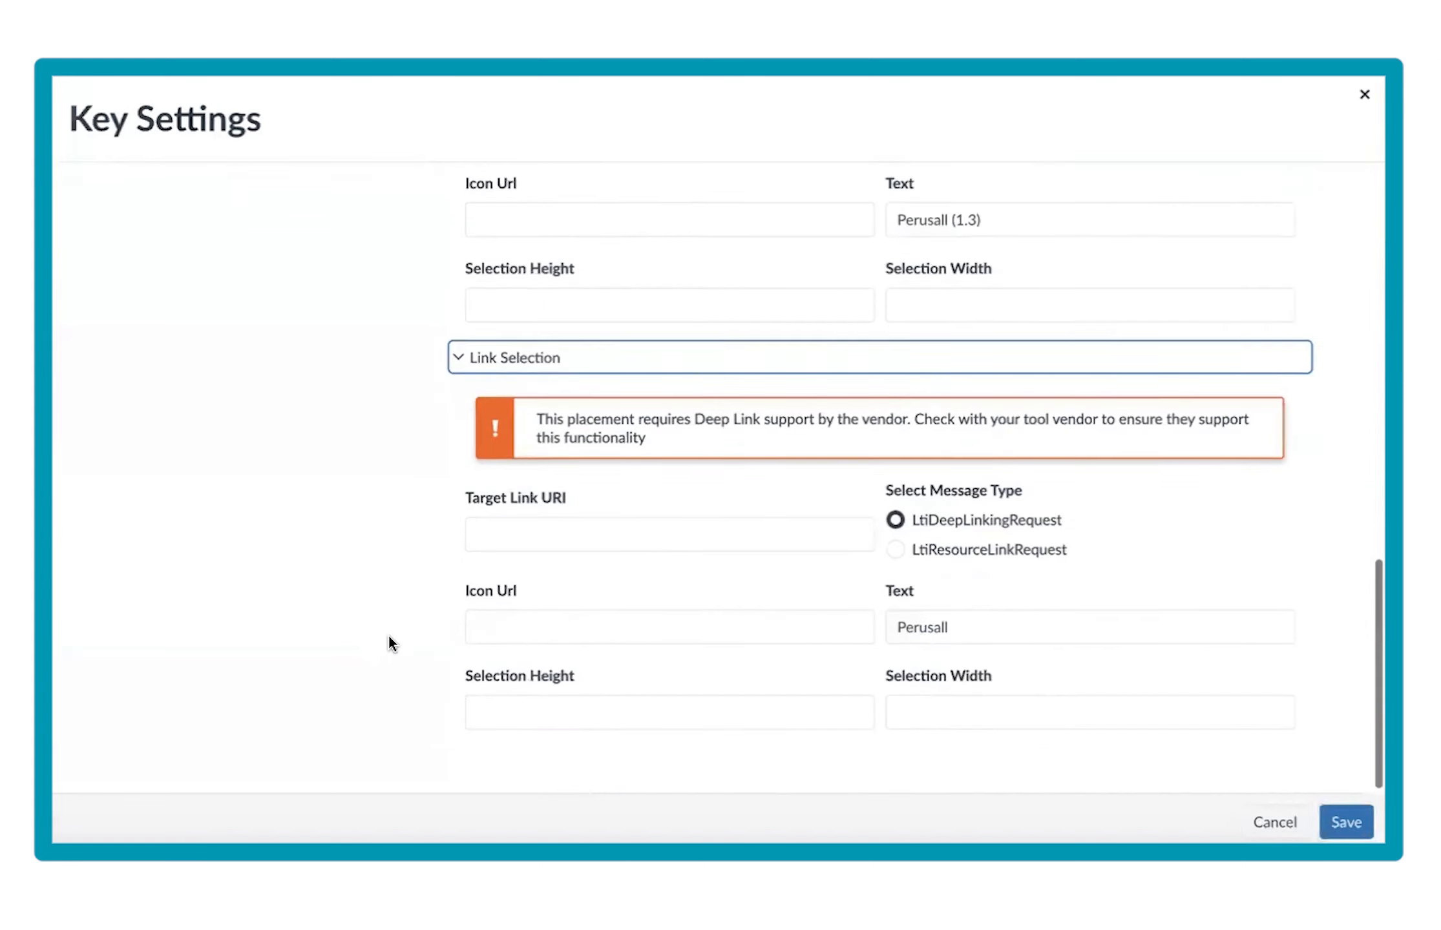
{"action": "double_click", "coordinate": [987, 621]}
{"action": "key", "text": "BackSpace"}
{"action": "type", "text": "Perusall (1.3)"}
{"action": "left_click", "coordinate": [1360, 827]}
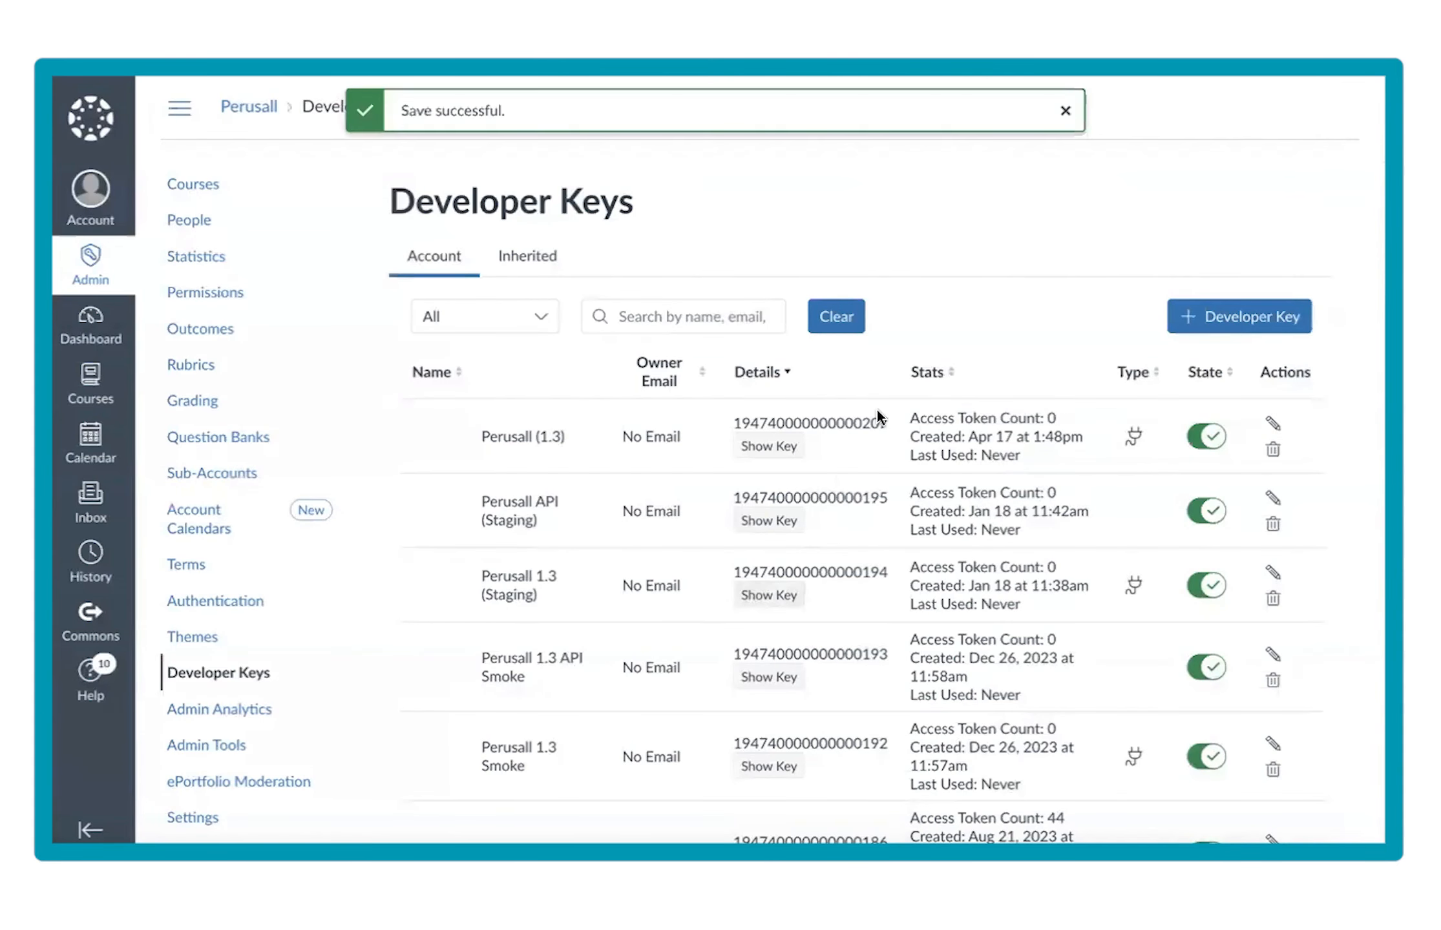
- Copy the Perusall (1.3) developer key's client ID and open the account's external app configurations in the settings
{"action": "left_click_drag", "start_coordinate": [896, 419], "coordinate": [734, 419]}
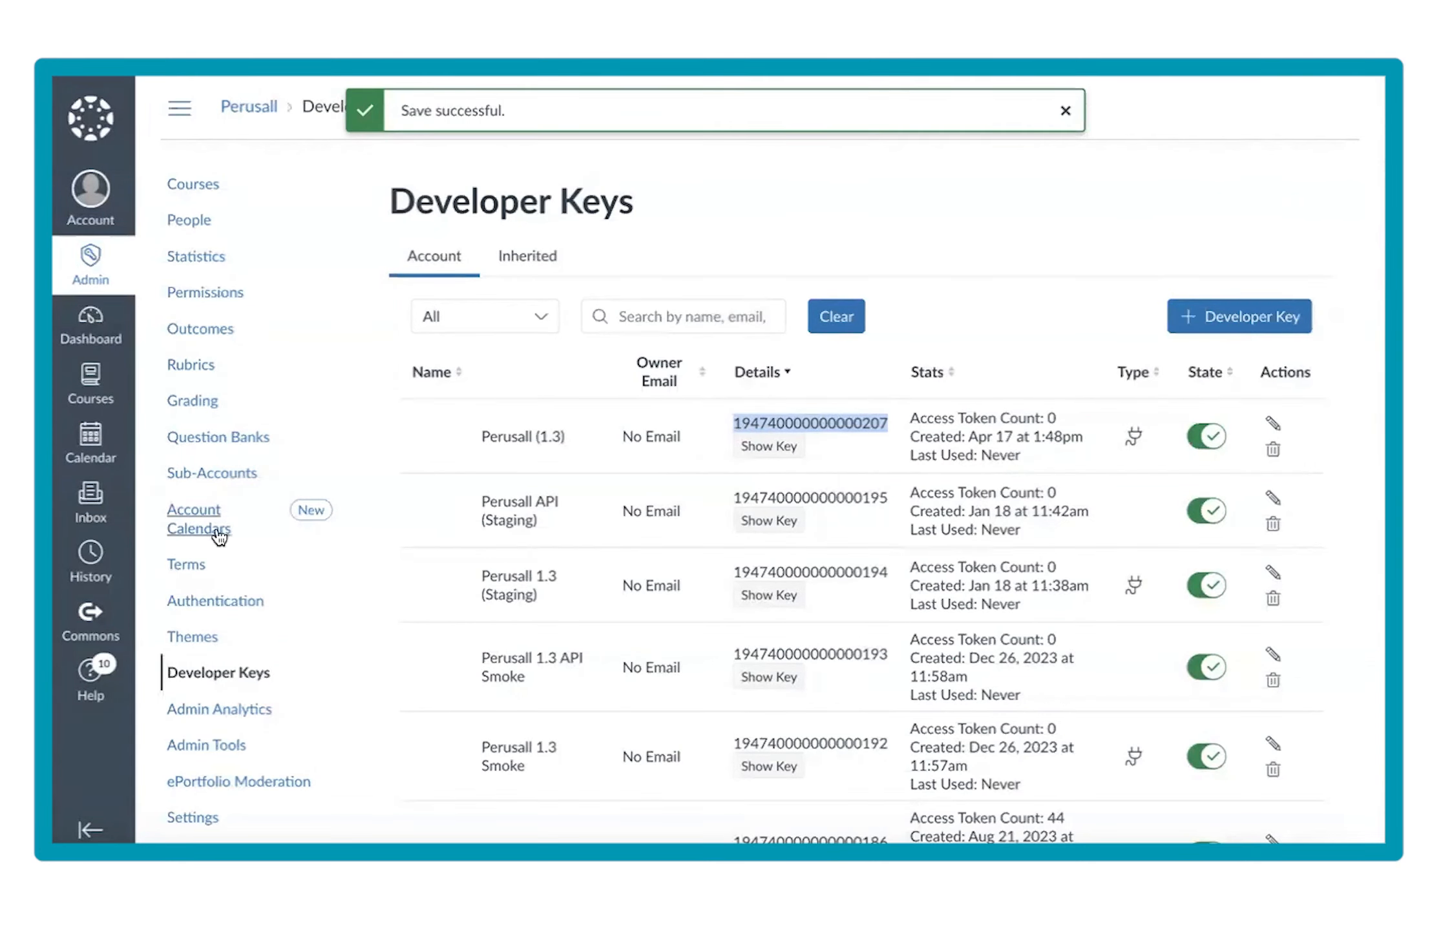
{"action": "left_click", "coordinate": [197, 817]}
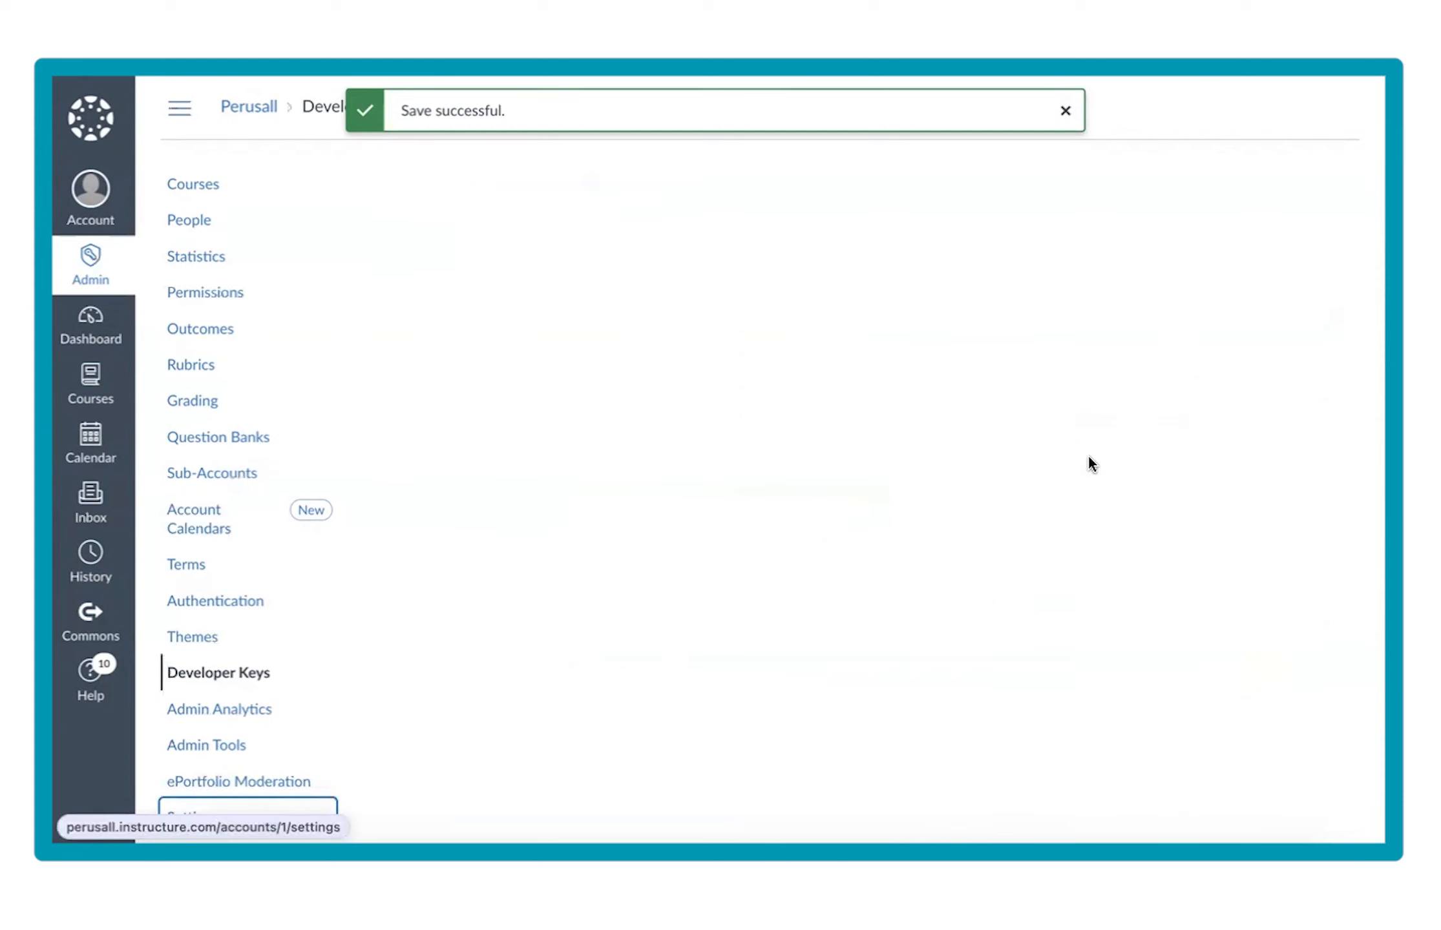
{"action": "left_click", "coordinate": [1074, 195]}
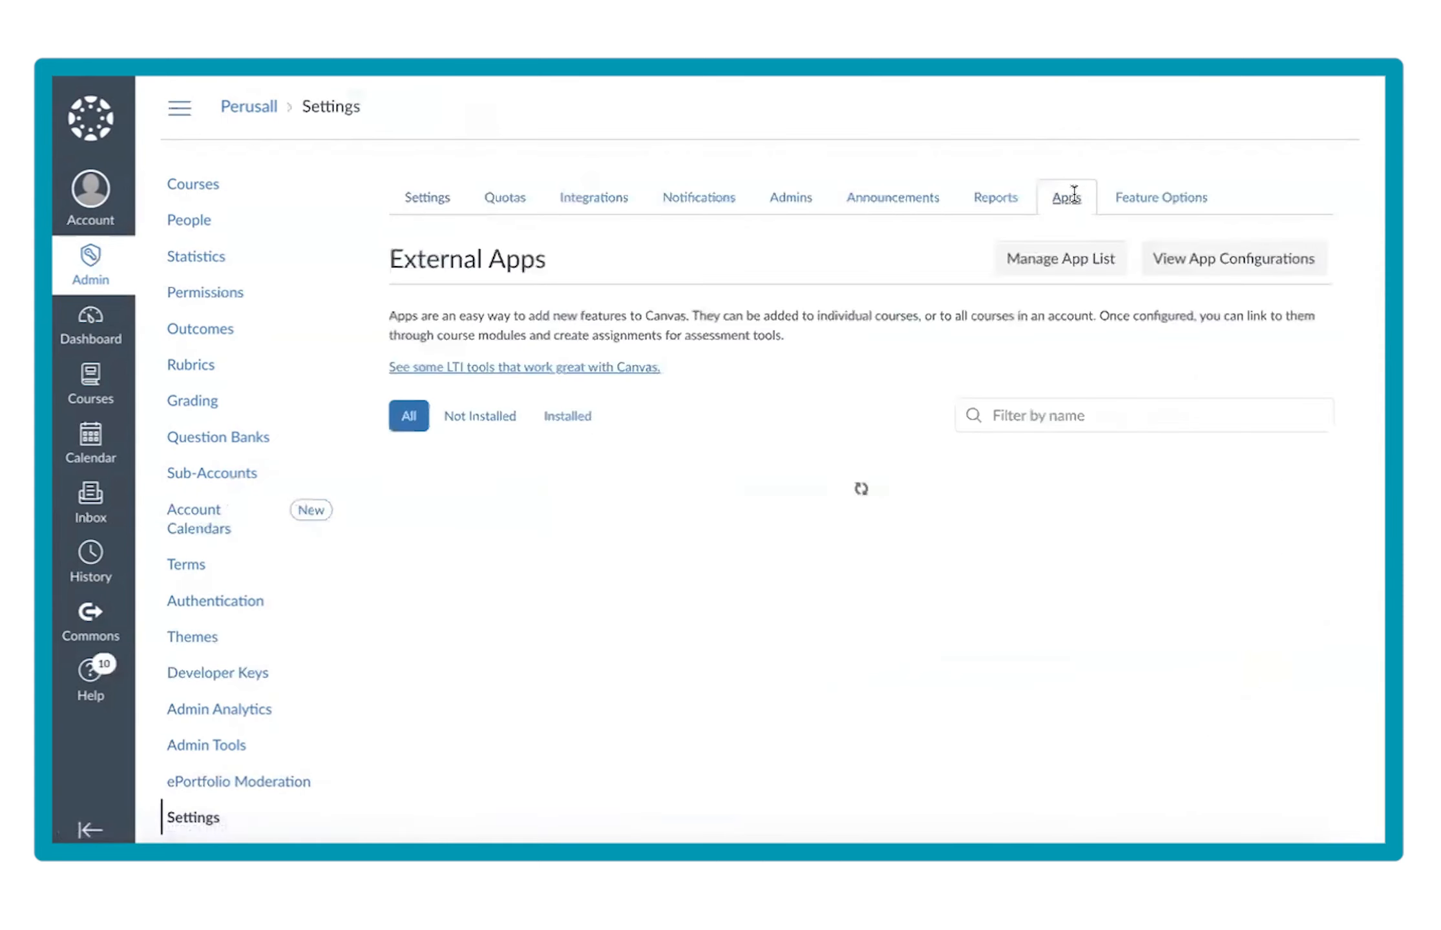
{"action": "left_click", "coordinate": [1265, 263]}
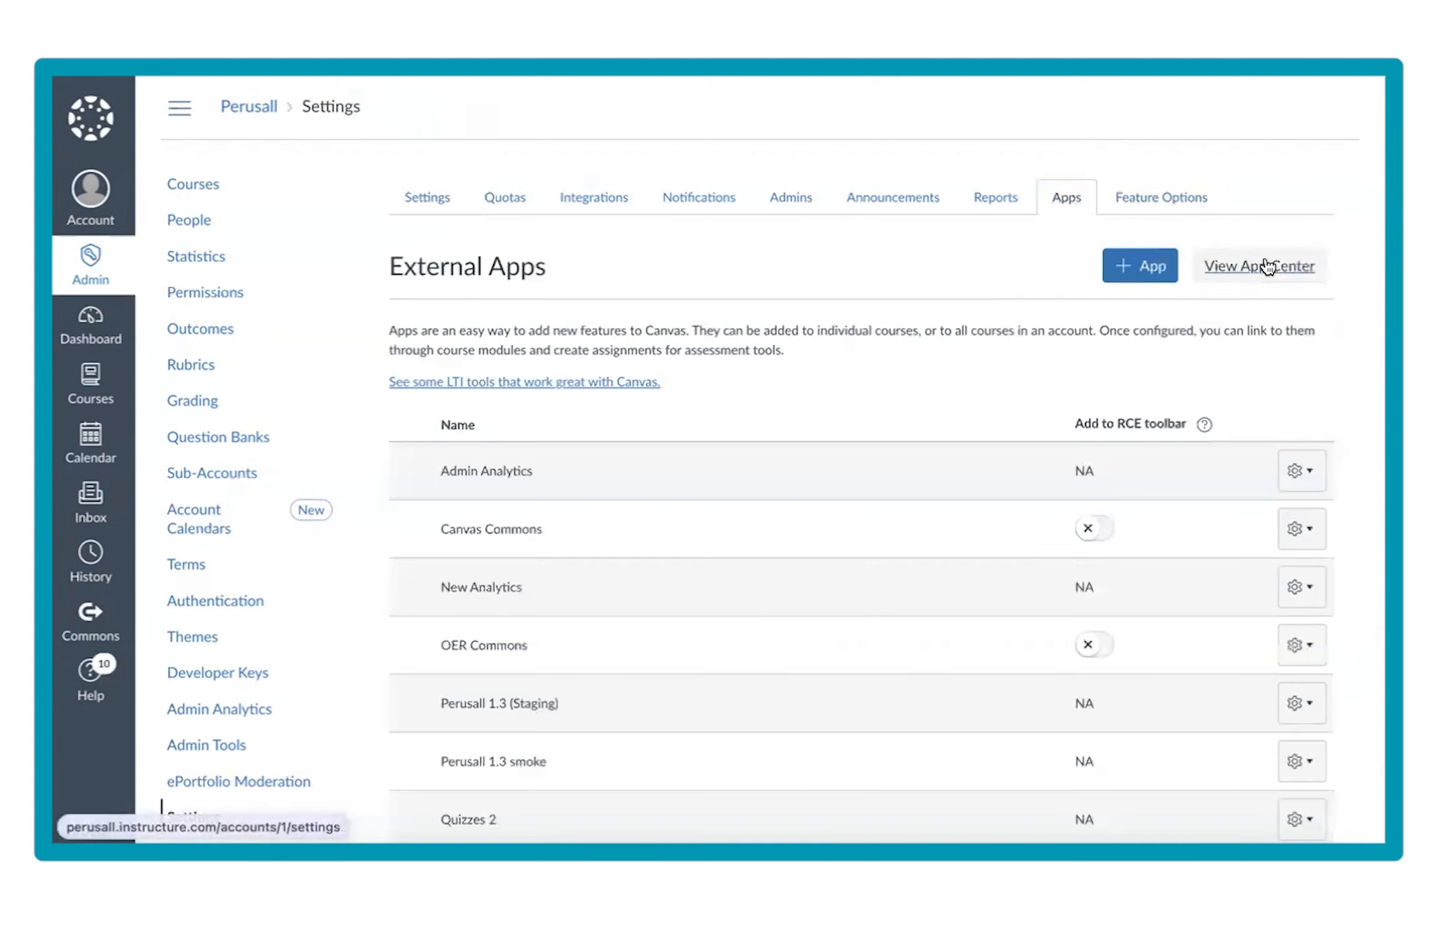
- Add an external app with configuration type By Client ID, using the copied client ID, and install the Perusall (1.3) tool
{"action": "left_click", "coordinate": [1141, 270]}
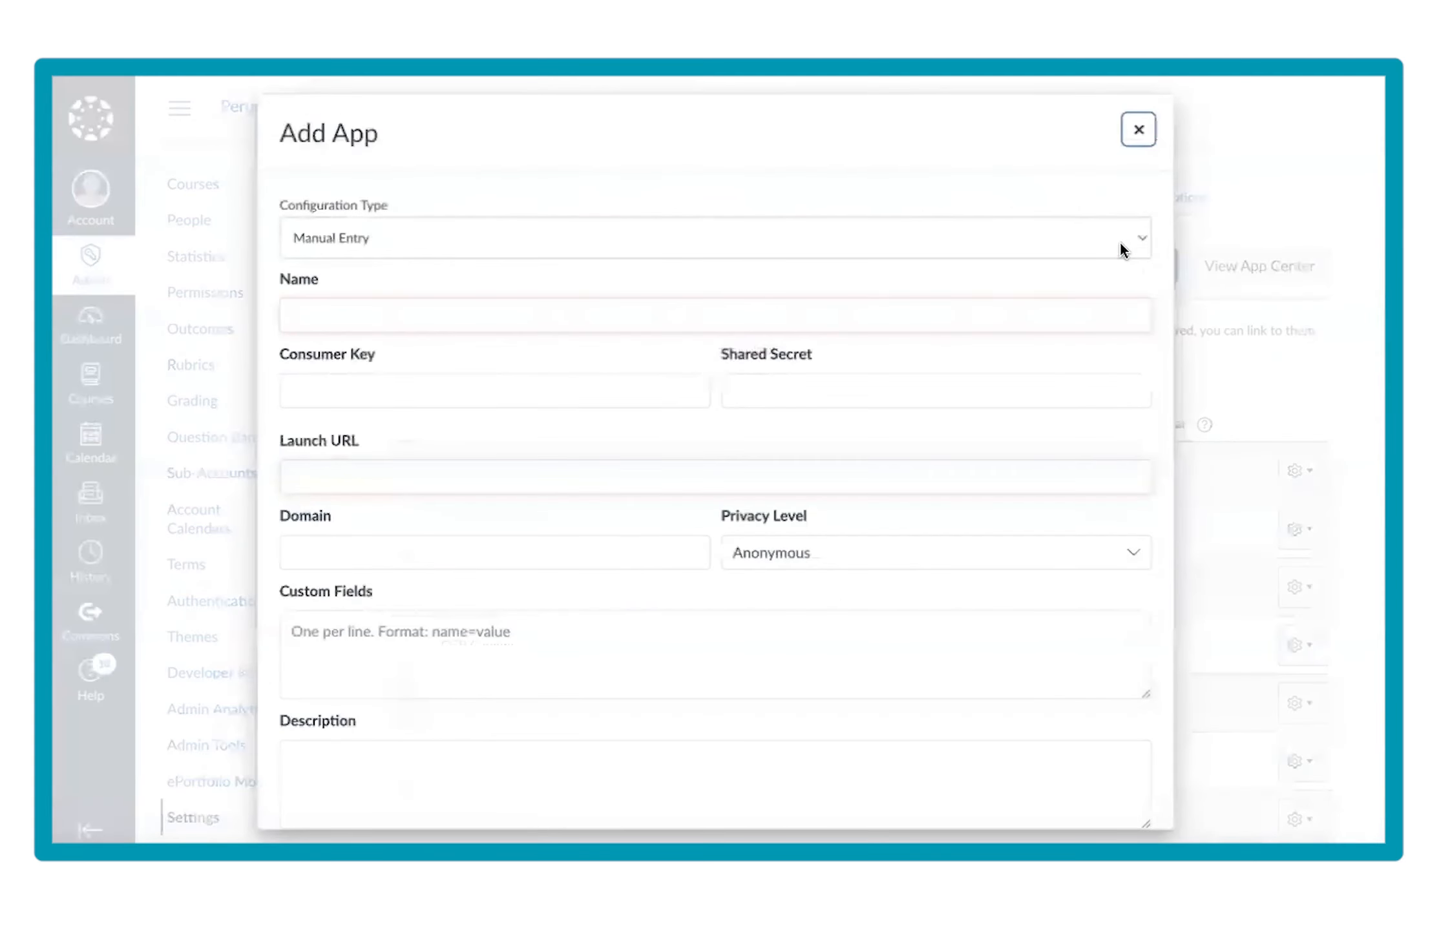
{"action": "left_click", "coordinate": [1121, 247]}
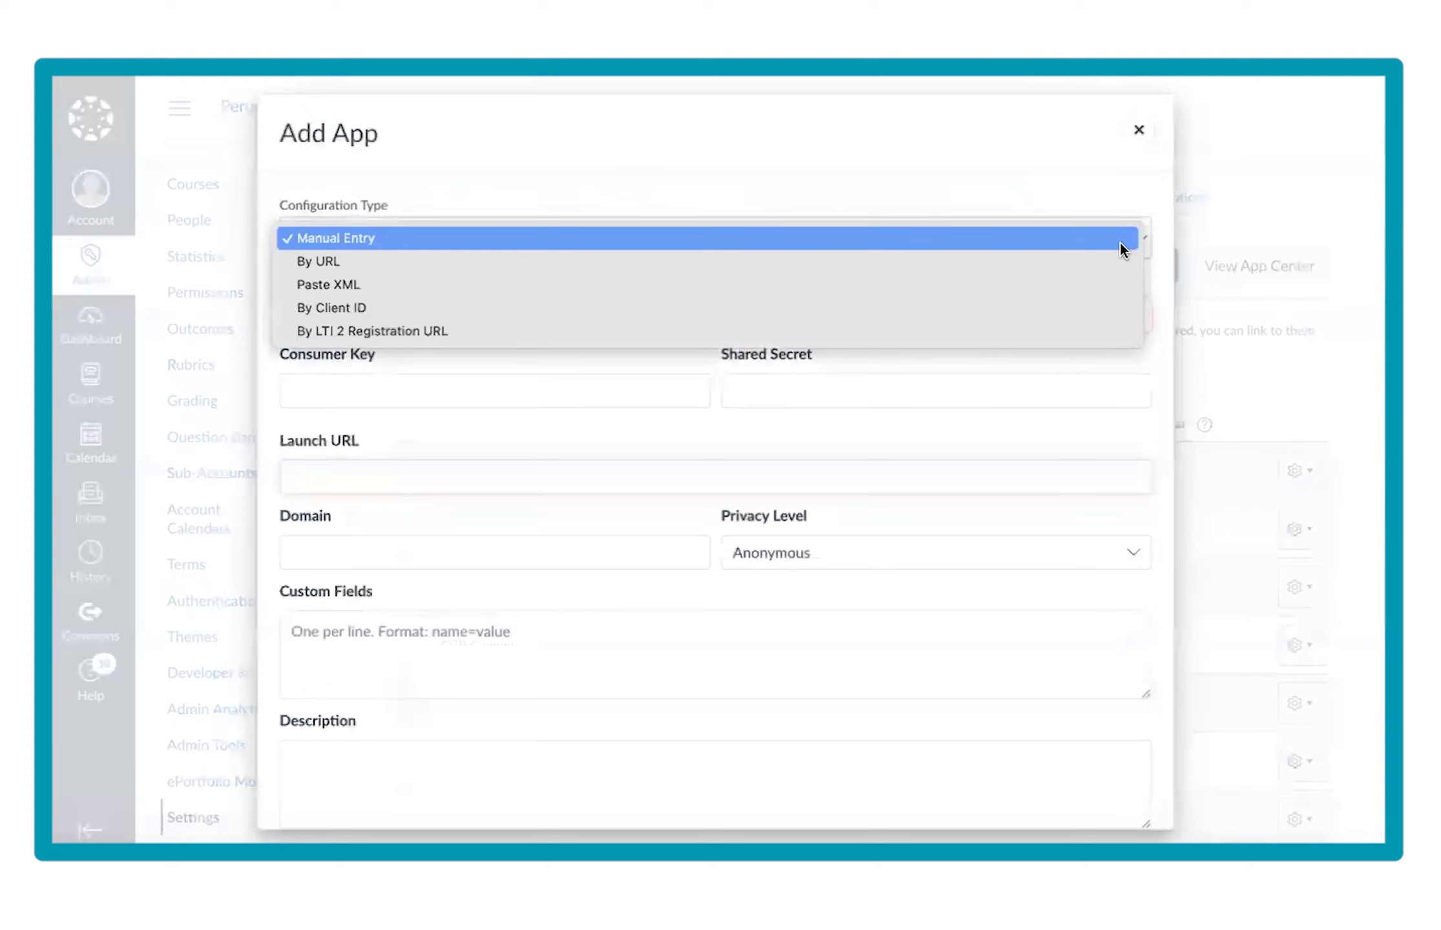
{"action": "key", "text": "Escape"}
{"action": "left_click", "coordinate": [1113, 296]}
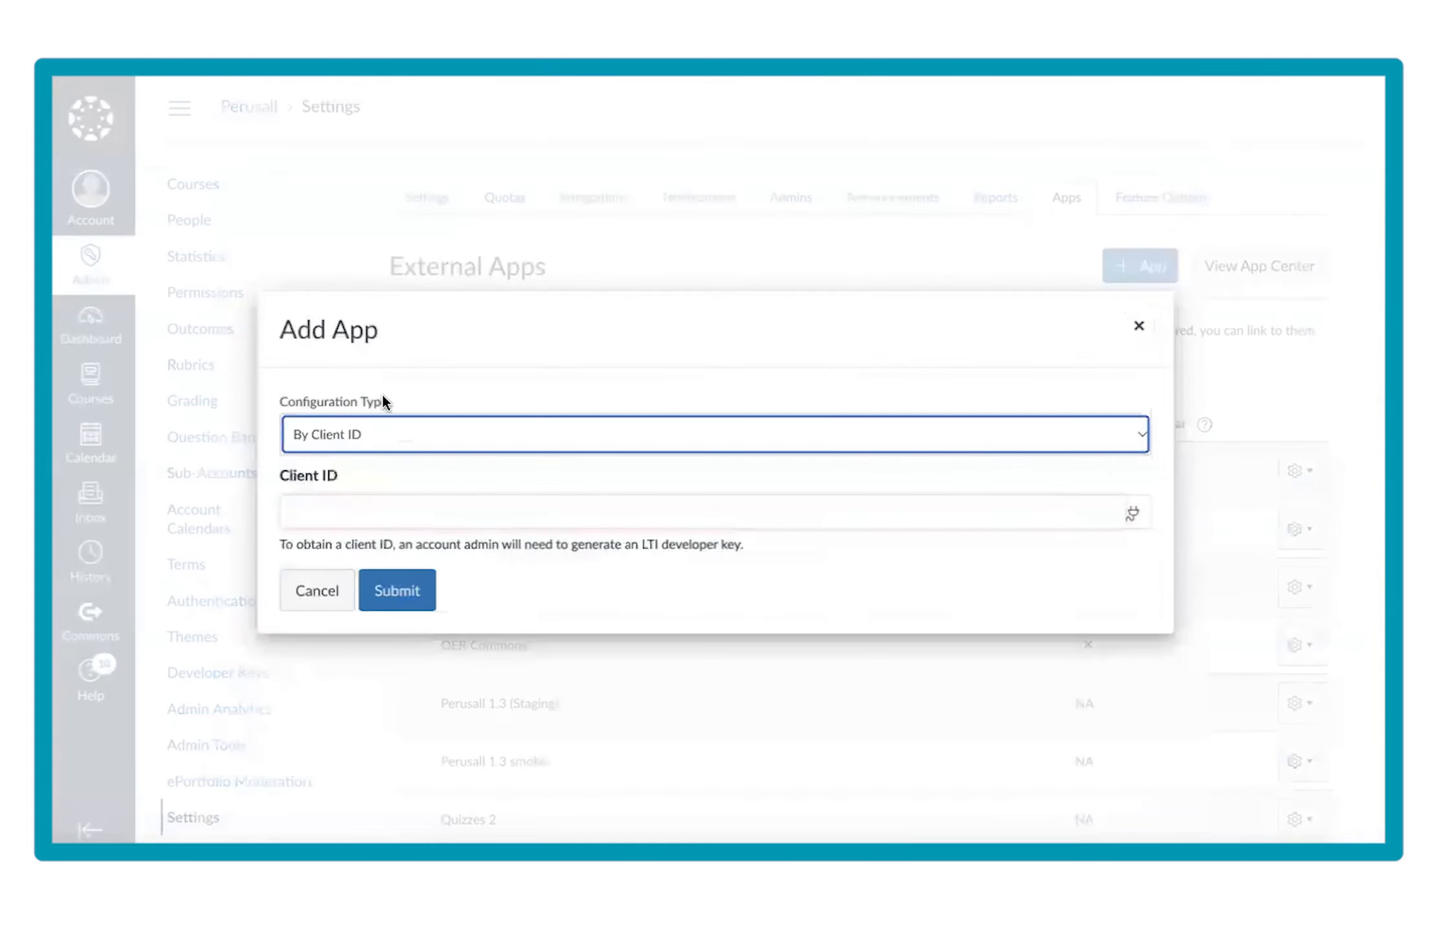
{"action": "left_click", "coordinate": [327, 441]}
{"action": "left_click", "coordinate": [324, 441]}
{"action": "left_click", "coordinate": [332, 504]}
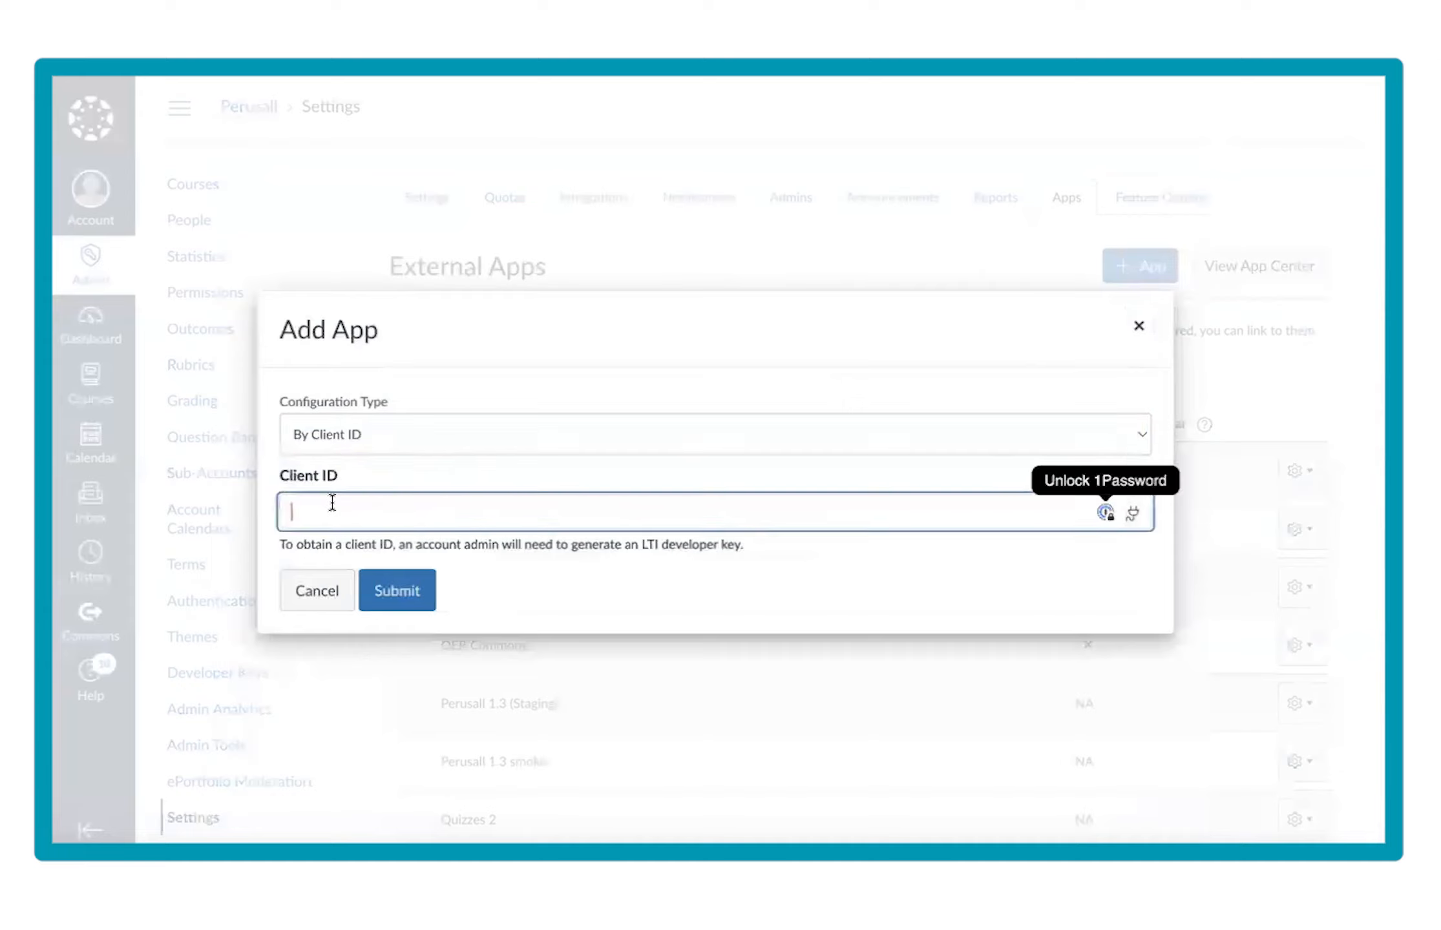
{"action": "key", "text": "super+v"}
{"action": "left_click", "coordinate": [411, 588]}
{"action": "left_click", "coordinate": [388, 520]}
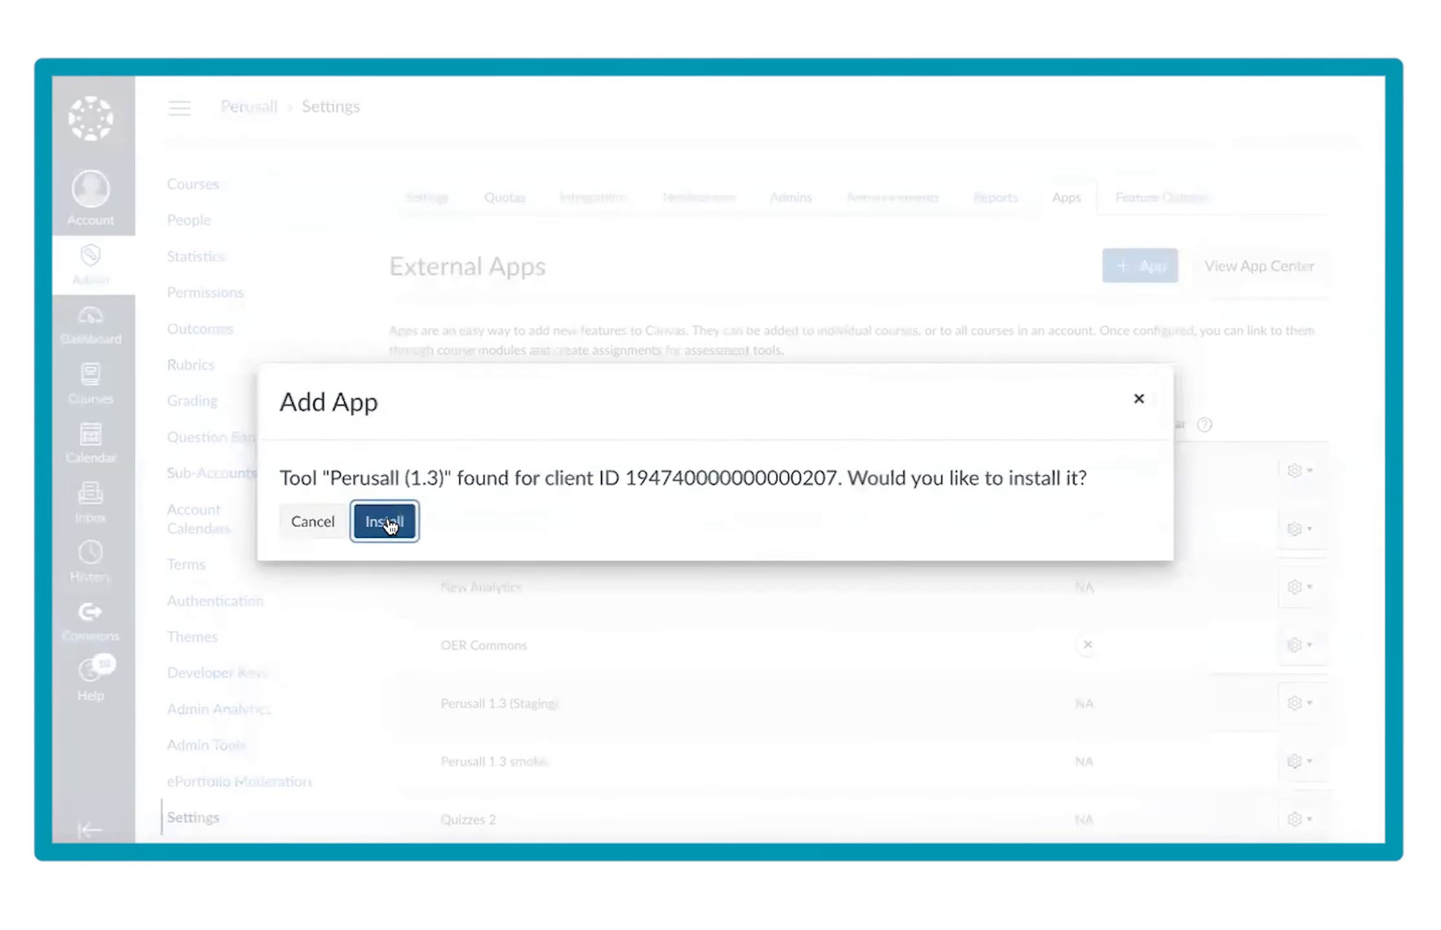
- Display the deployment ID of the newly added Perusall (1.3) app, copy it, and close the dialog
{"action": "scroll", "coordinate": [646, 694], "scroll_direction": "down", "scroll_amount": 4}
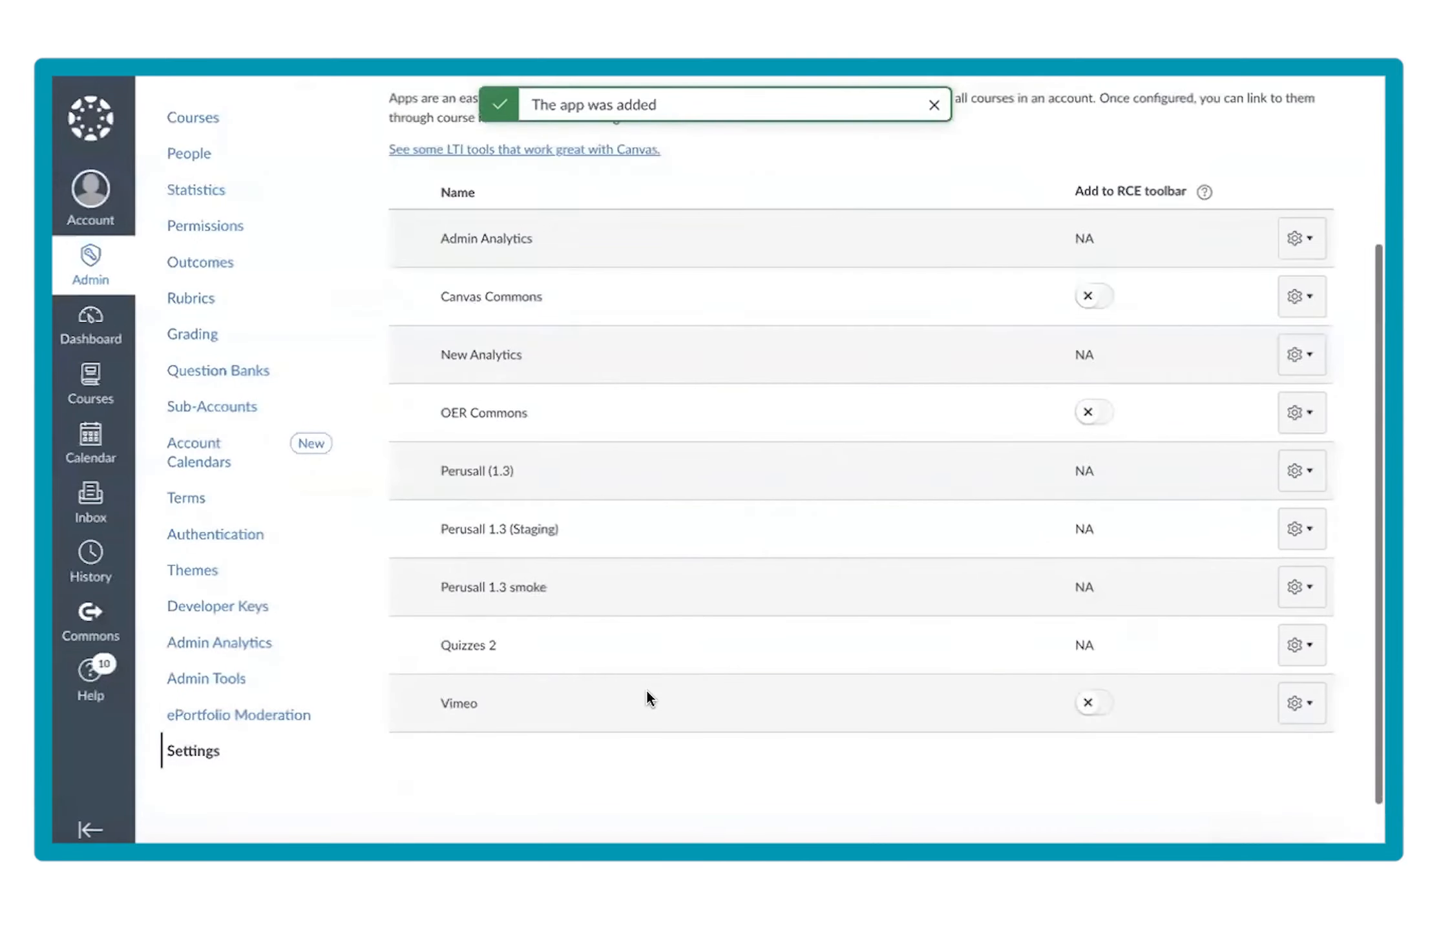
{"action": "left_click_drag", "start_coordinate": [532, 452], "coordinate": [438, 450]}
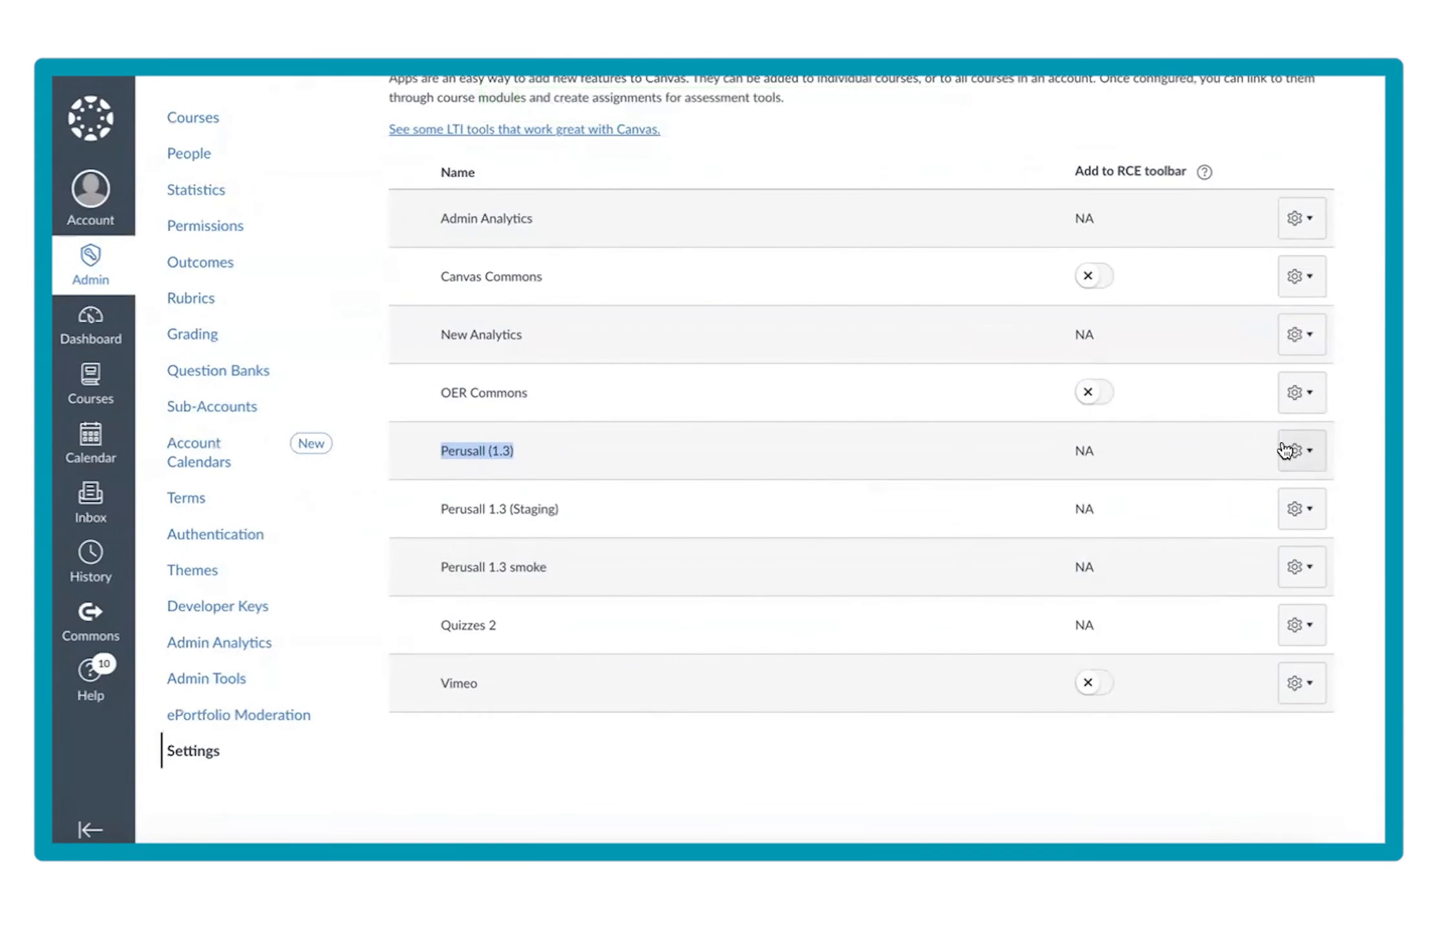
{"action": "left_click", "coordinate": [1315, 463]}
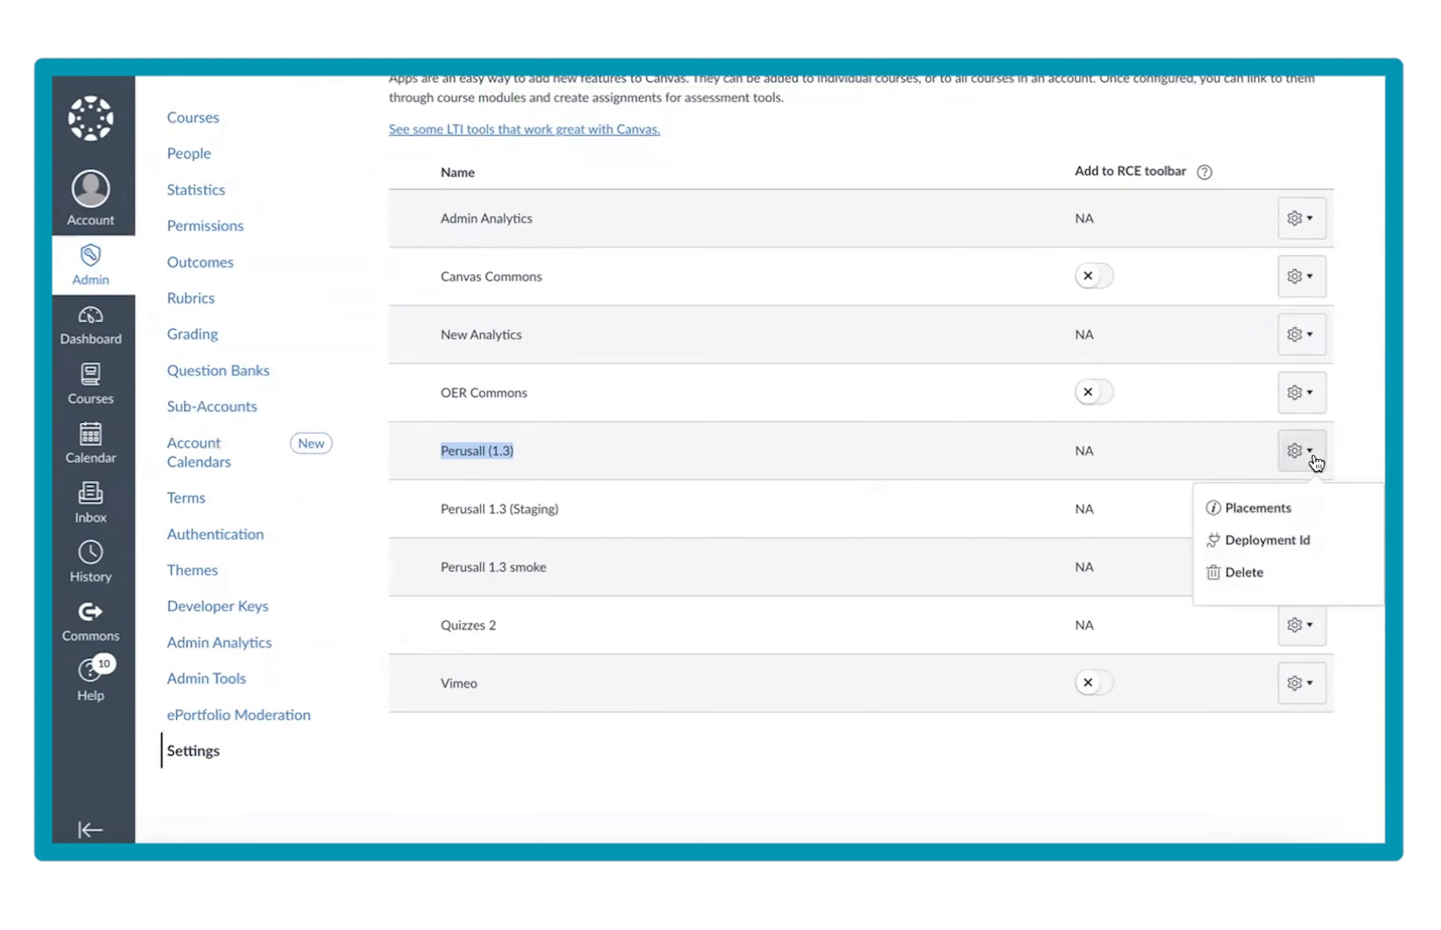
{"action": "left_click", "coordinate": [1309, 549]}
{"action": "triple_click", "coordinate": [675, 464]}
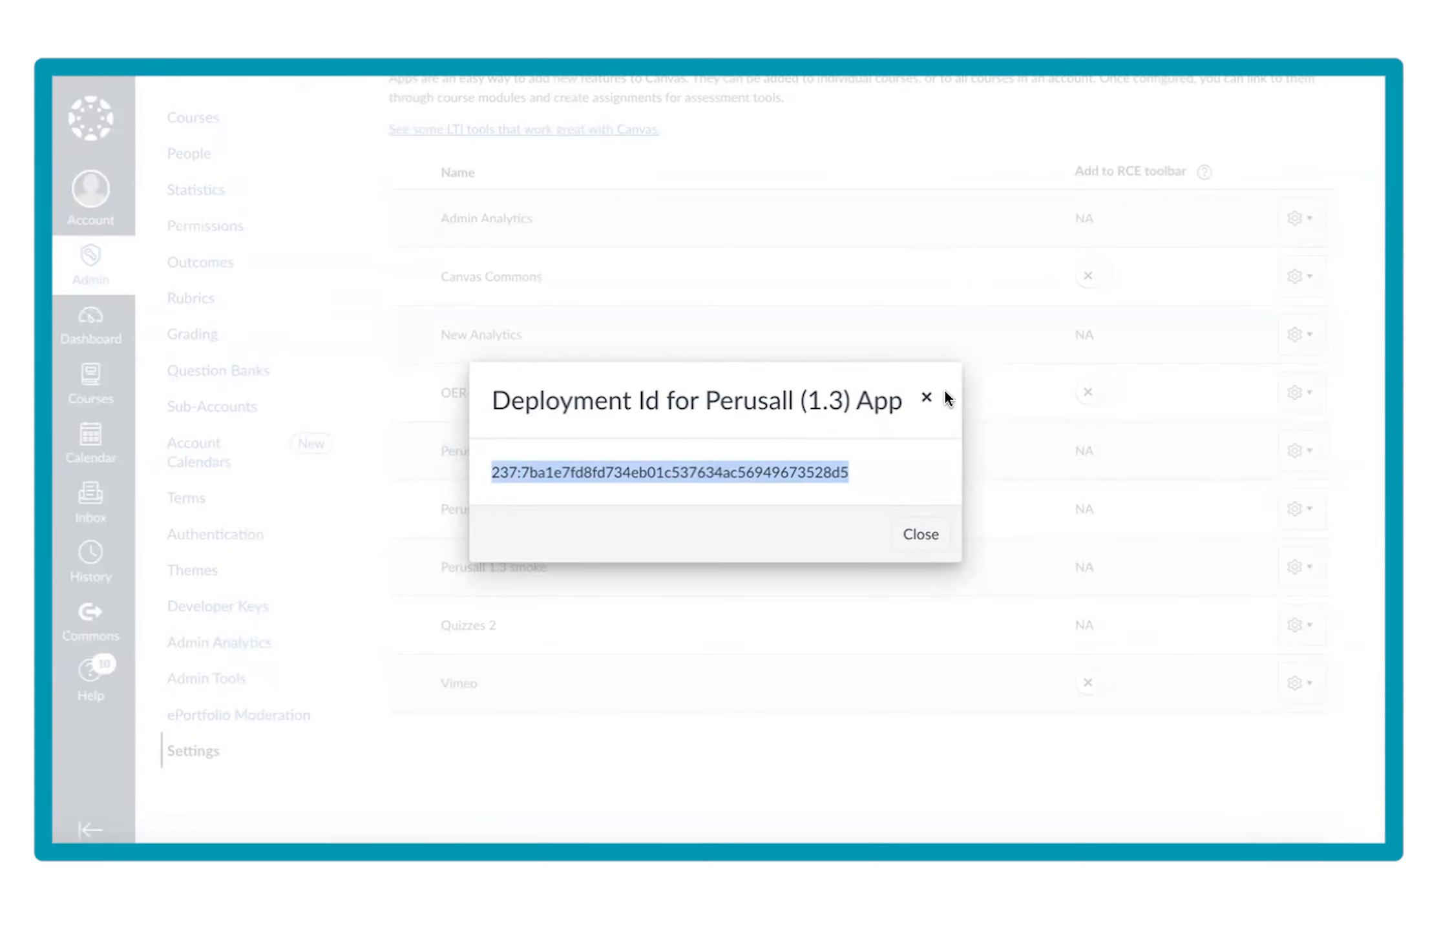
{"action": "left_click", "coordinate": [927, 400]}
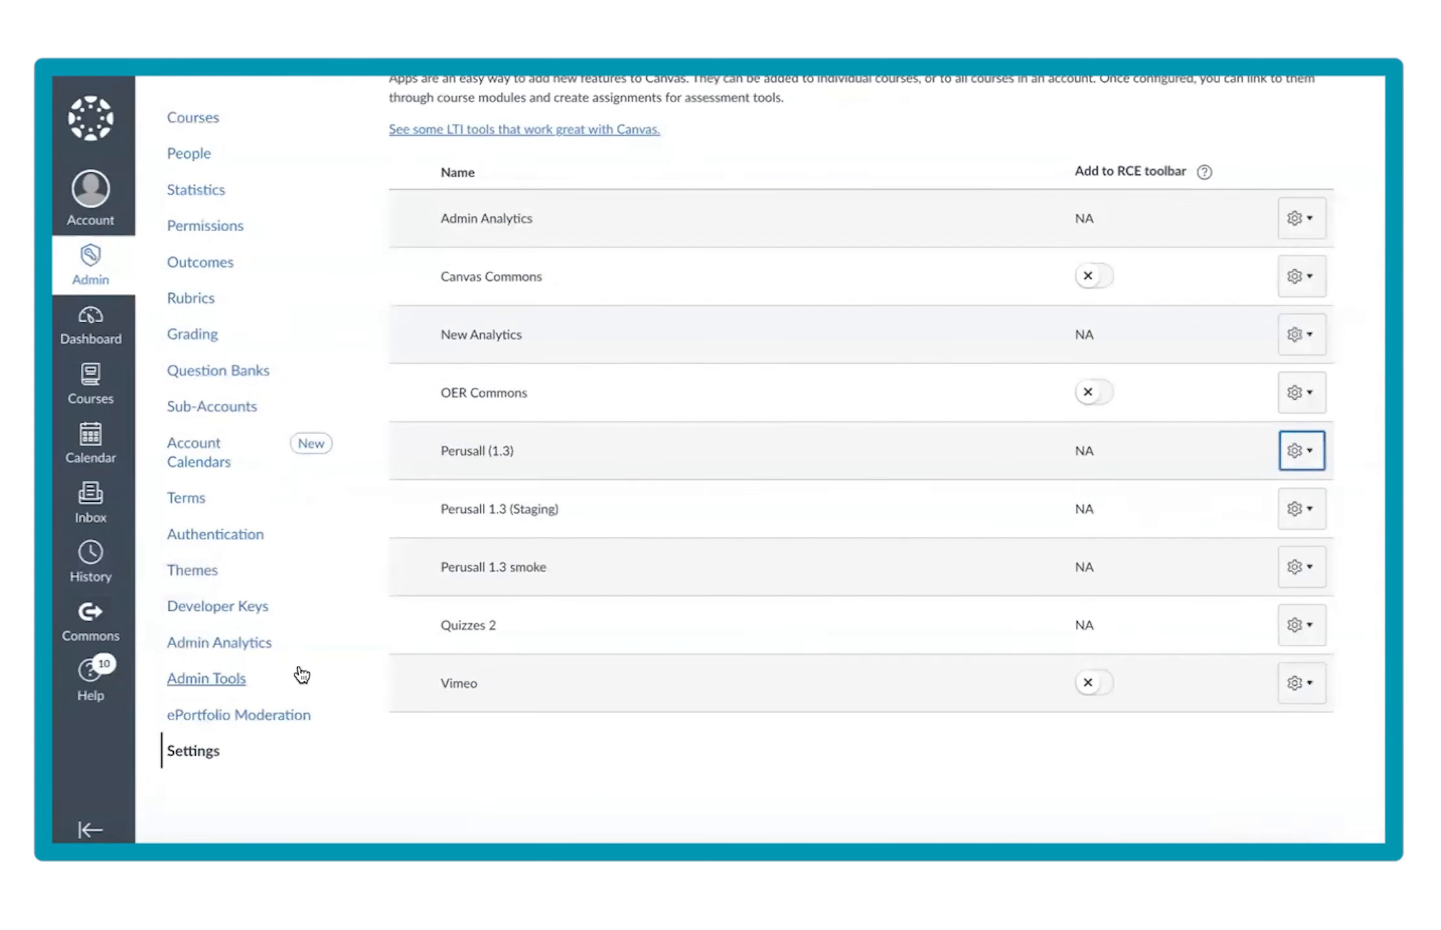
- Return to the developer keys and start a new API key named Perusall API
{"action": "left_click", "coordinate": [226, 604]}
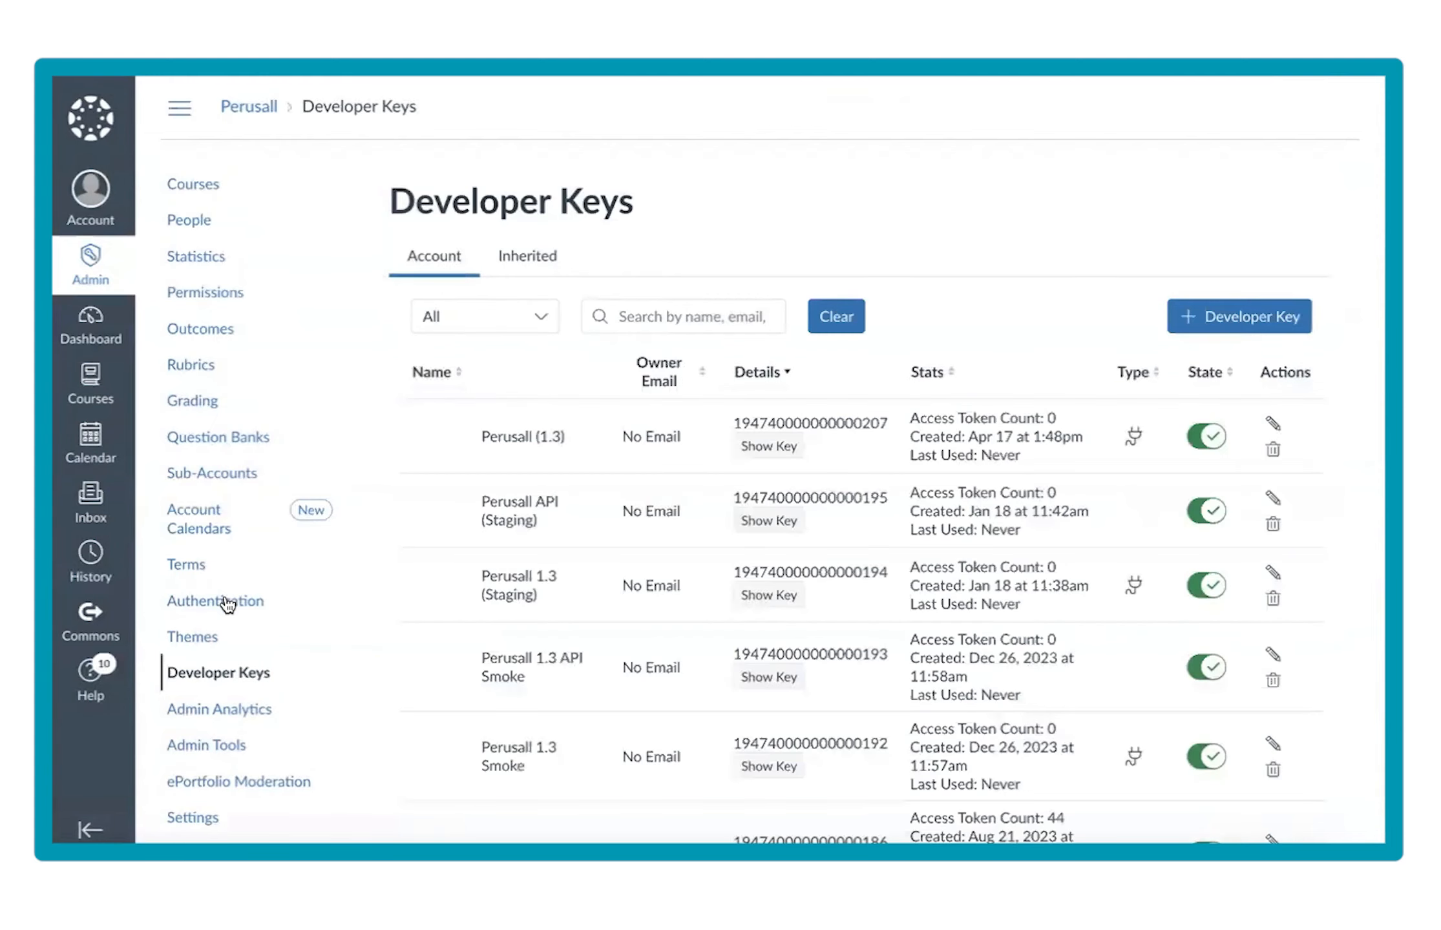
{"action": "left_click", "coordinate": [1234, 328]}
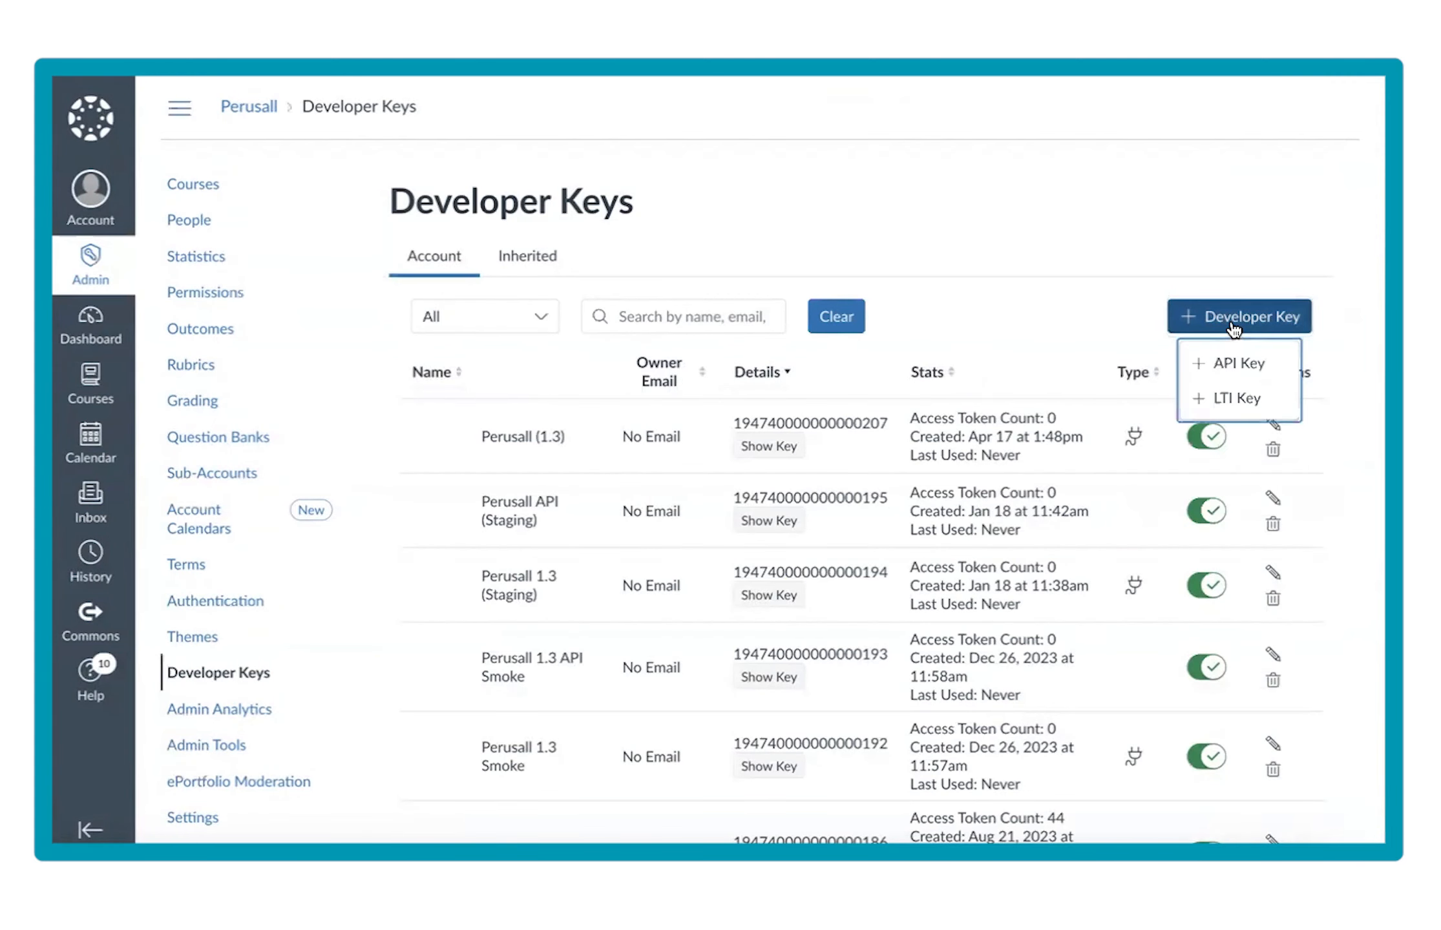
{"action": "left_click", "coordinate": [1250, 363]}
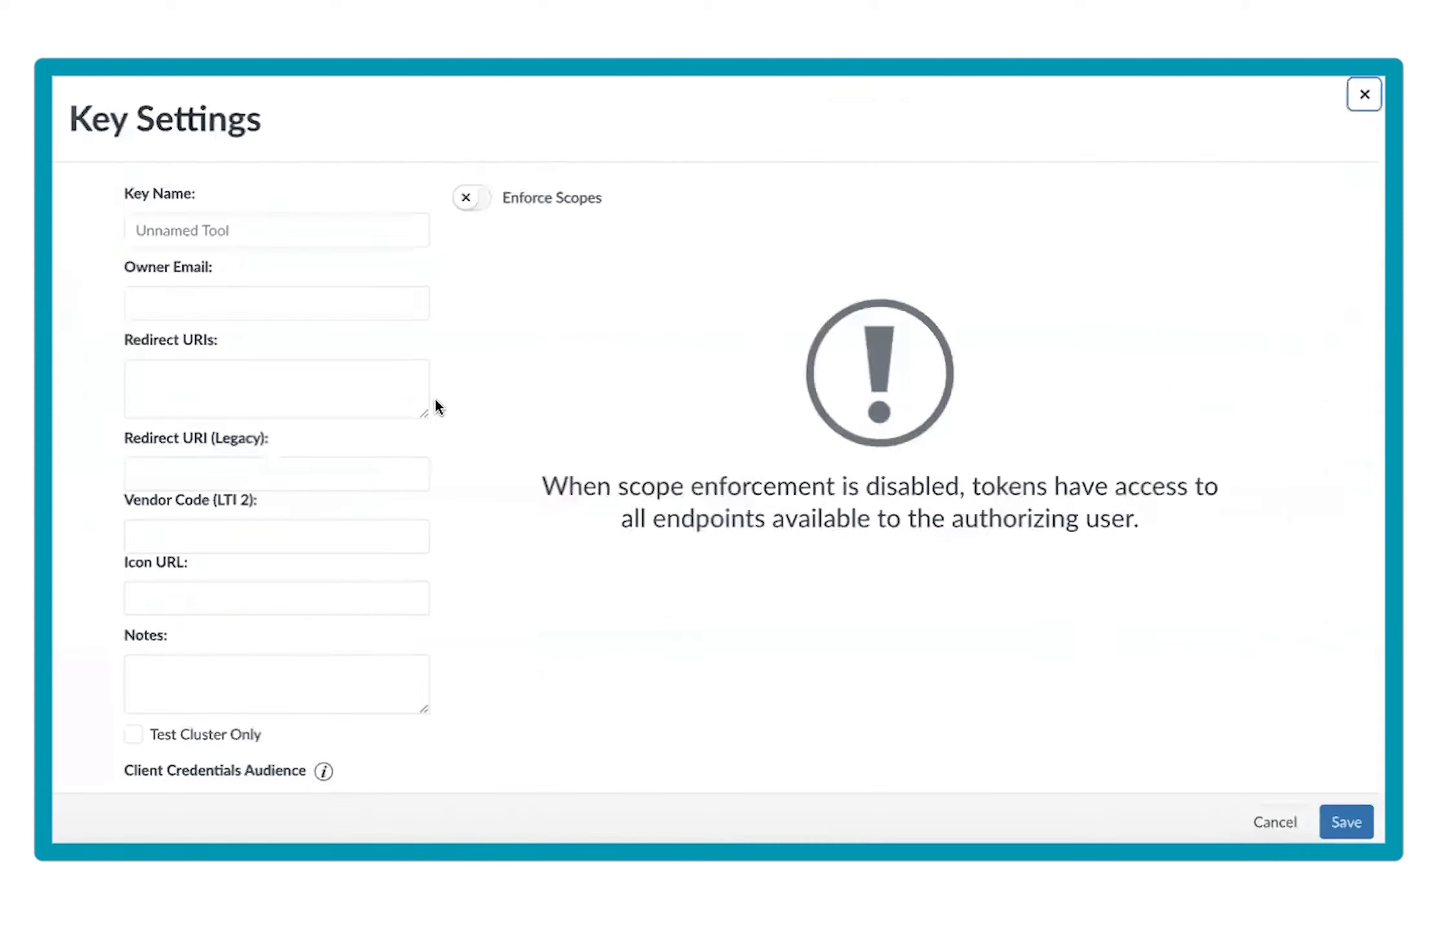
{"action": "left_click", "coordinate": [201, 240]}
{"action": "type", "text": "Perusall"}
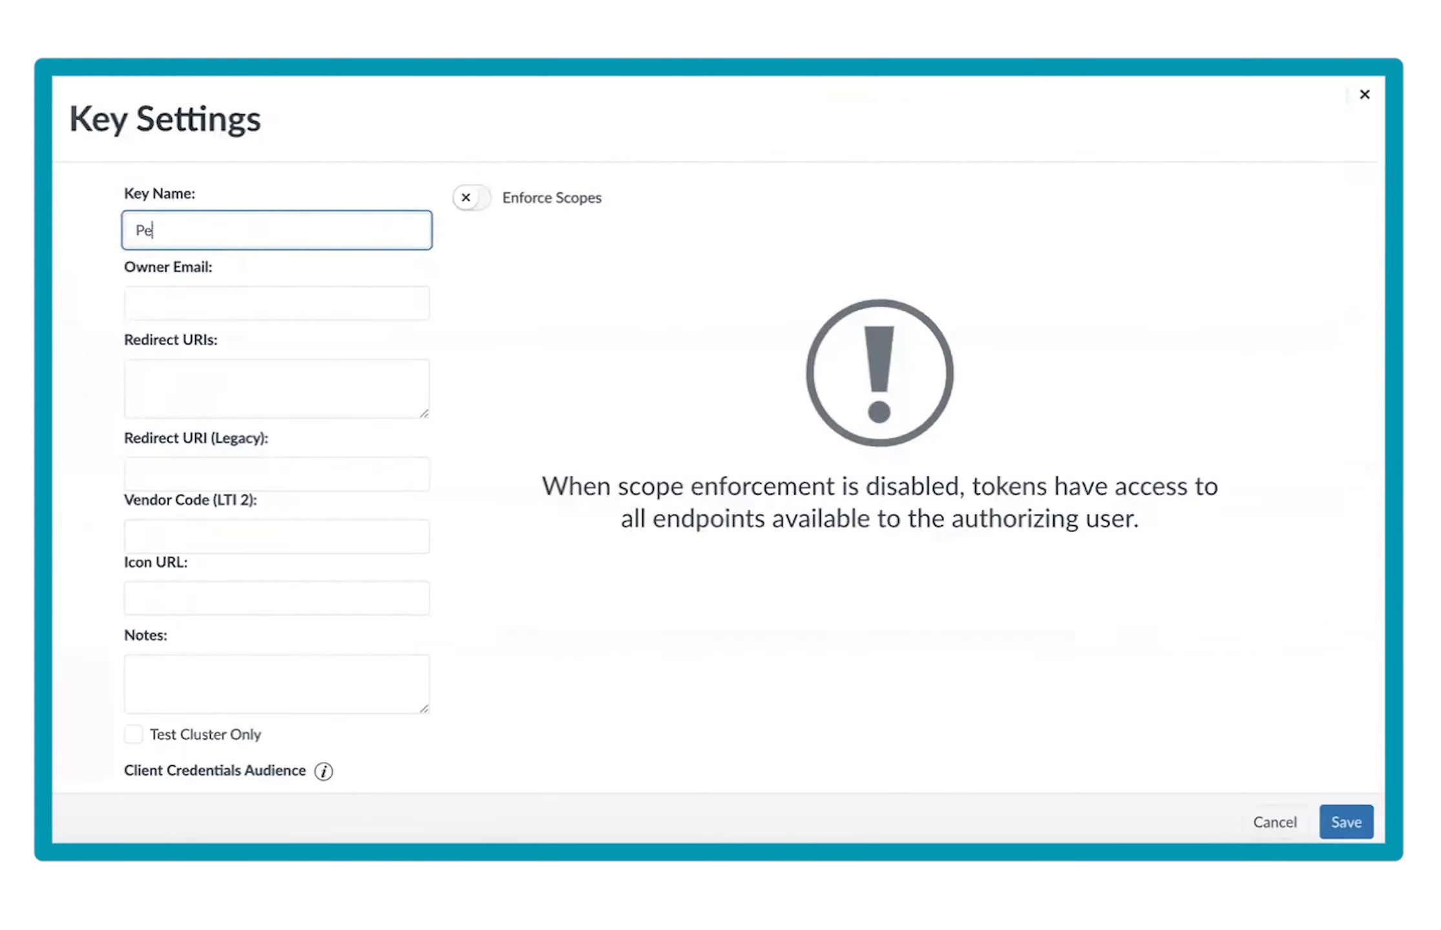
{"action": "type", "text": " API"}
{"action": "left_click", "coordinate": [235, 404]}
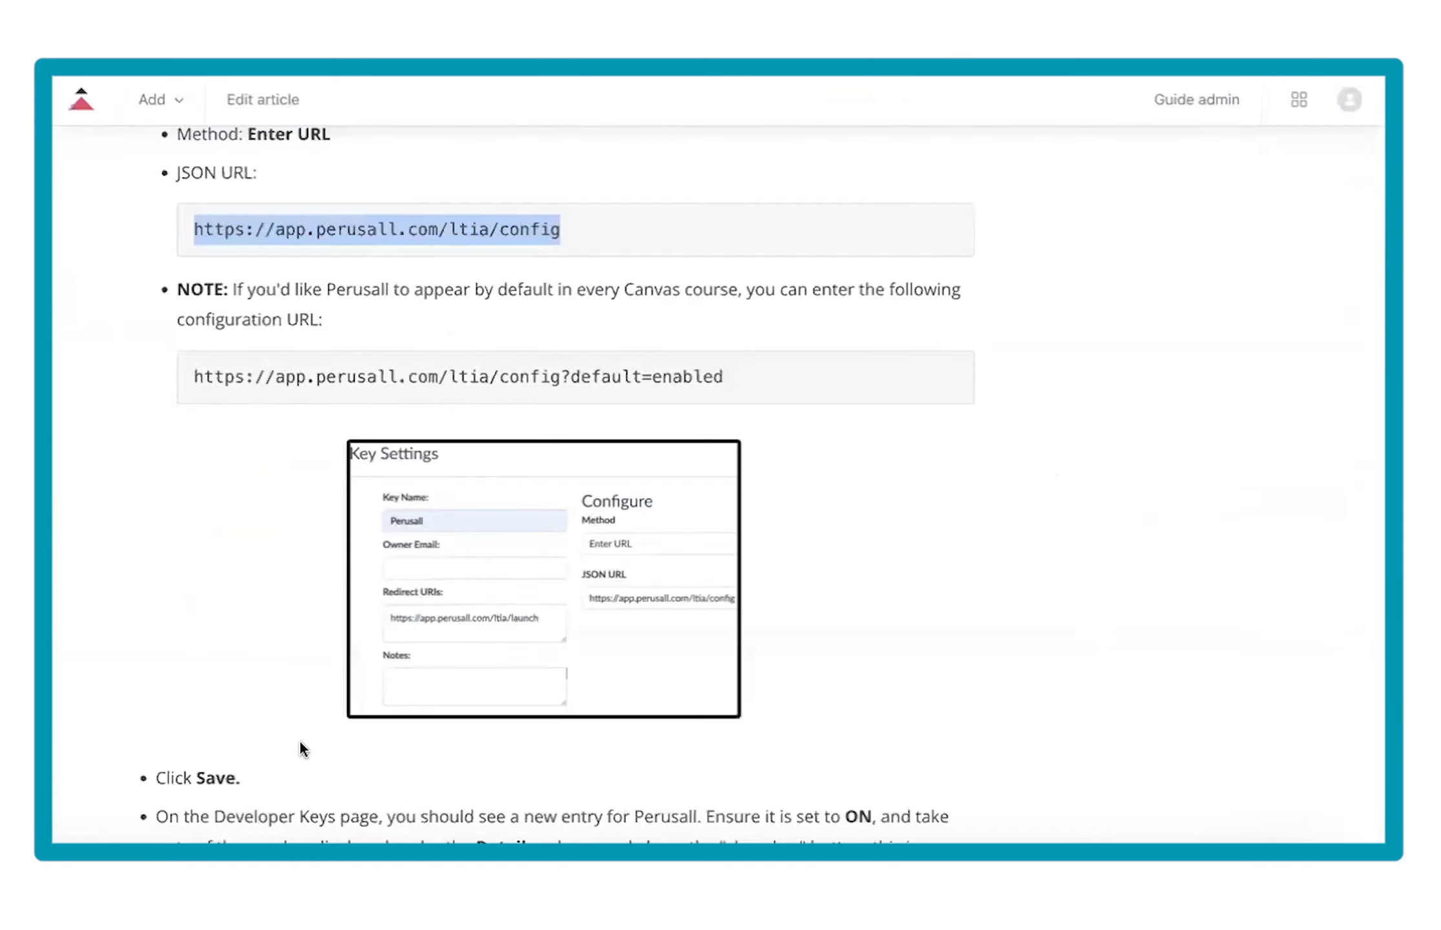
{"action": "scroll", "coordinate": [299, 741], "scroll_direction": "down", "scroll_amount": 5}
{"action": "scroll", "coordinate": [299, 739], "scroll_direction": "down", "scroll_amount": 15}
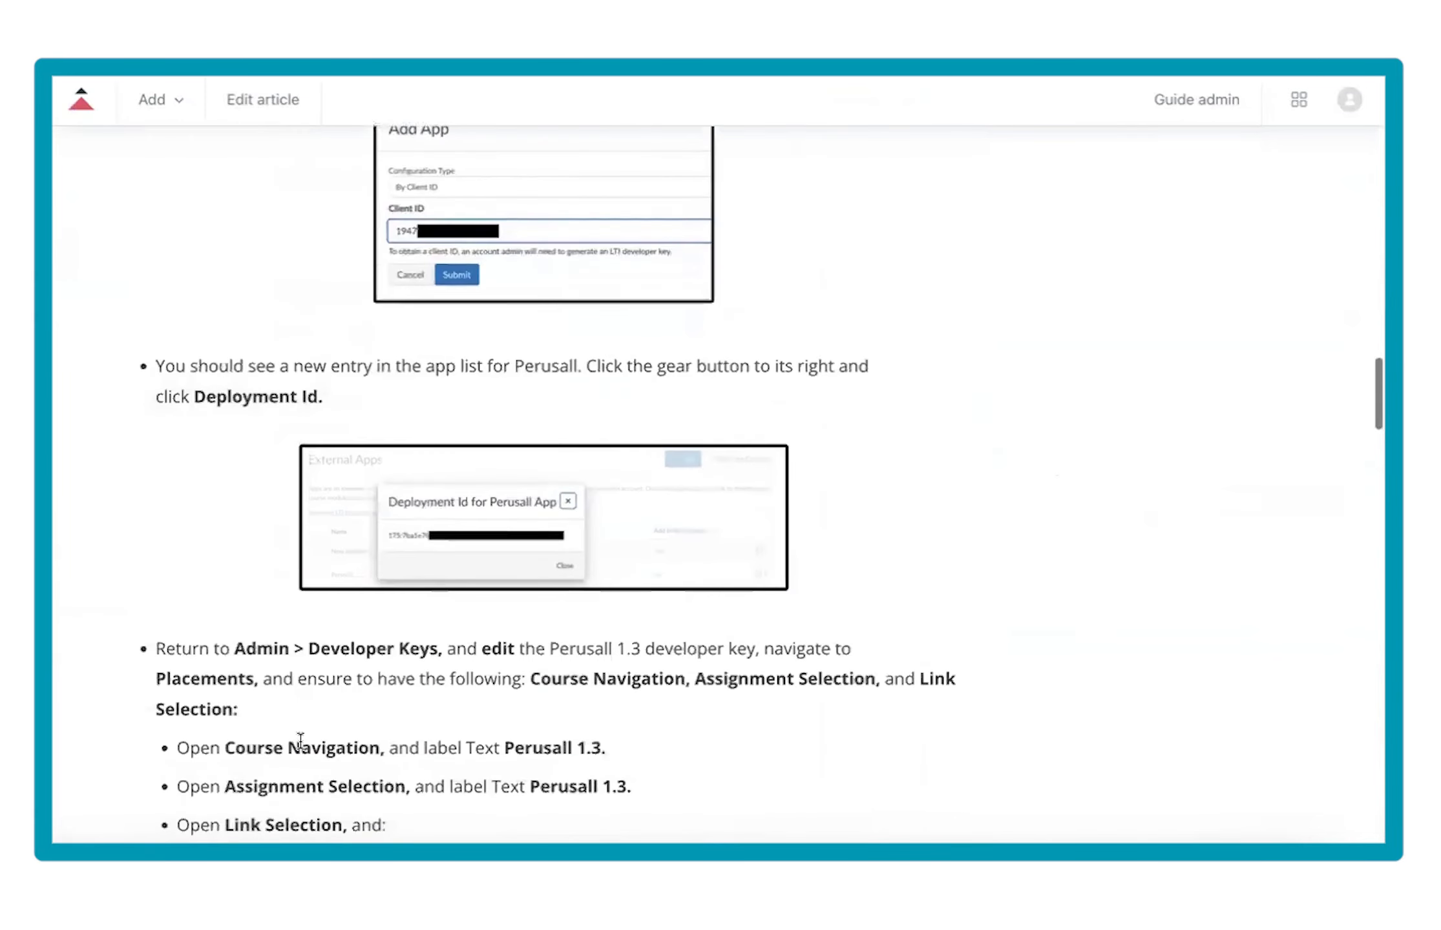
{"action": "scroll", "coordinate": [300, 740], "scroll_direction": "down", "scroll_amount": 3}
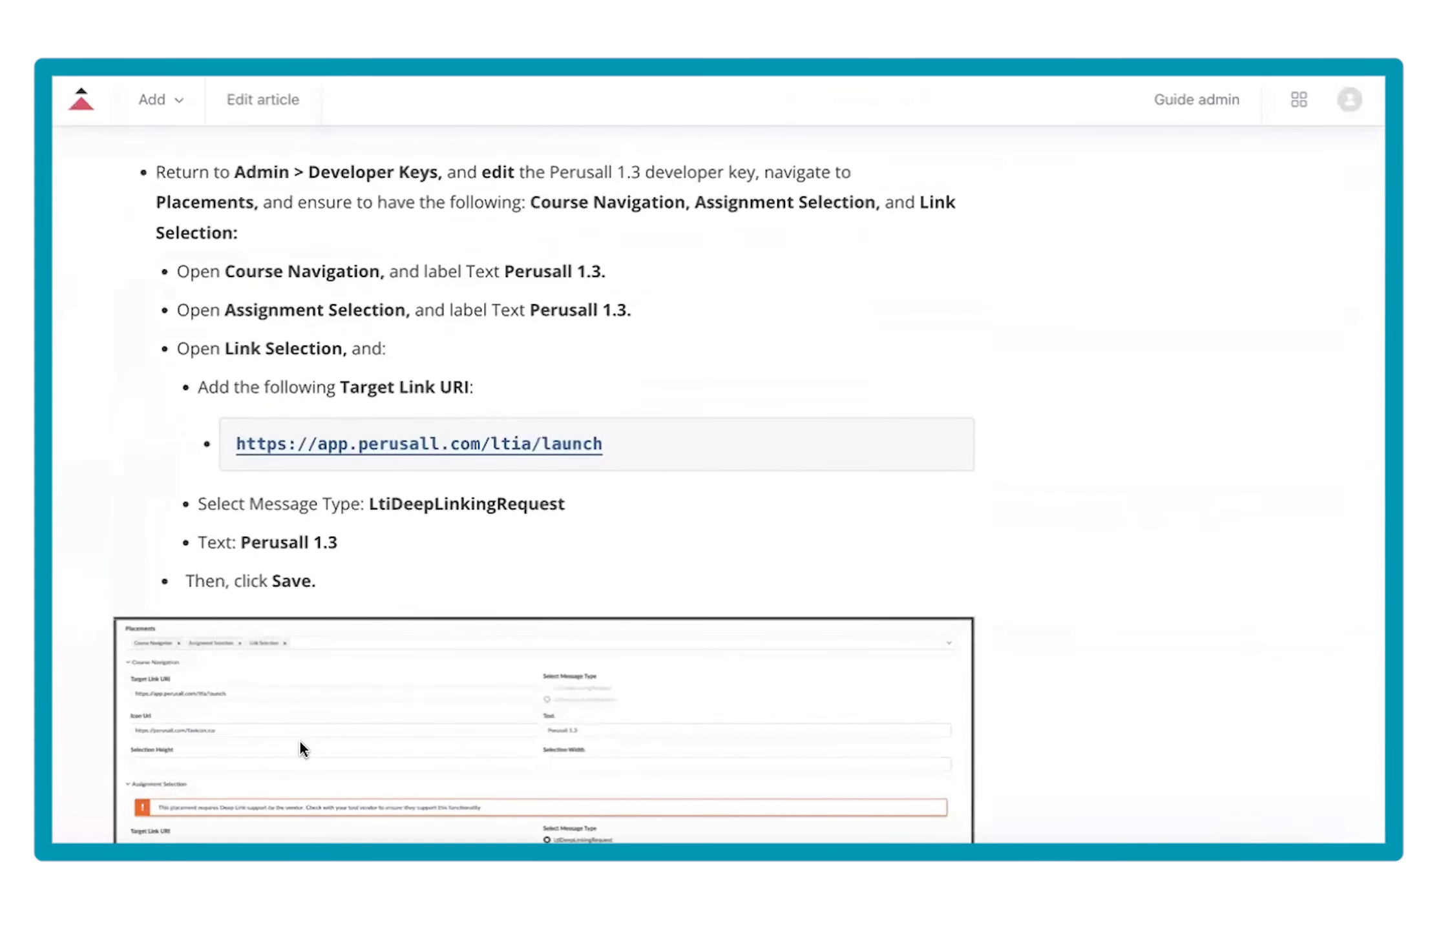
{"action": "scroll", "coordinate": [299, 740], "scroll_direction": "down", "scroll_amount": 6}
{"action": "scroll", "coordinate": [299, 741], "scroll_direction": "down", "scroll_amount": 8}
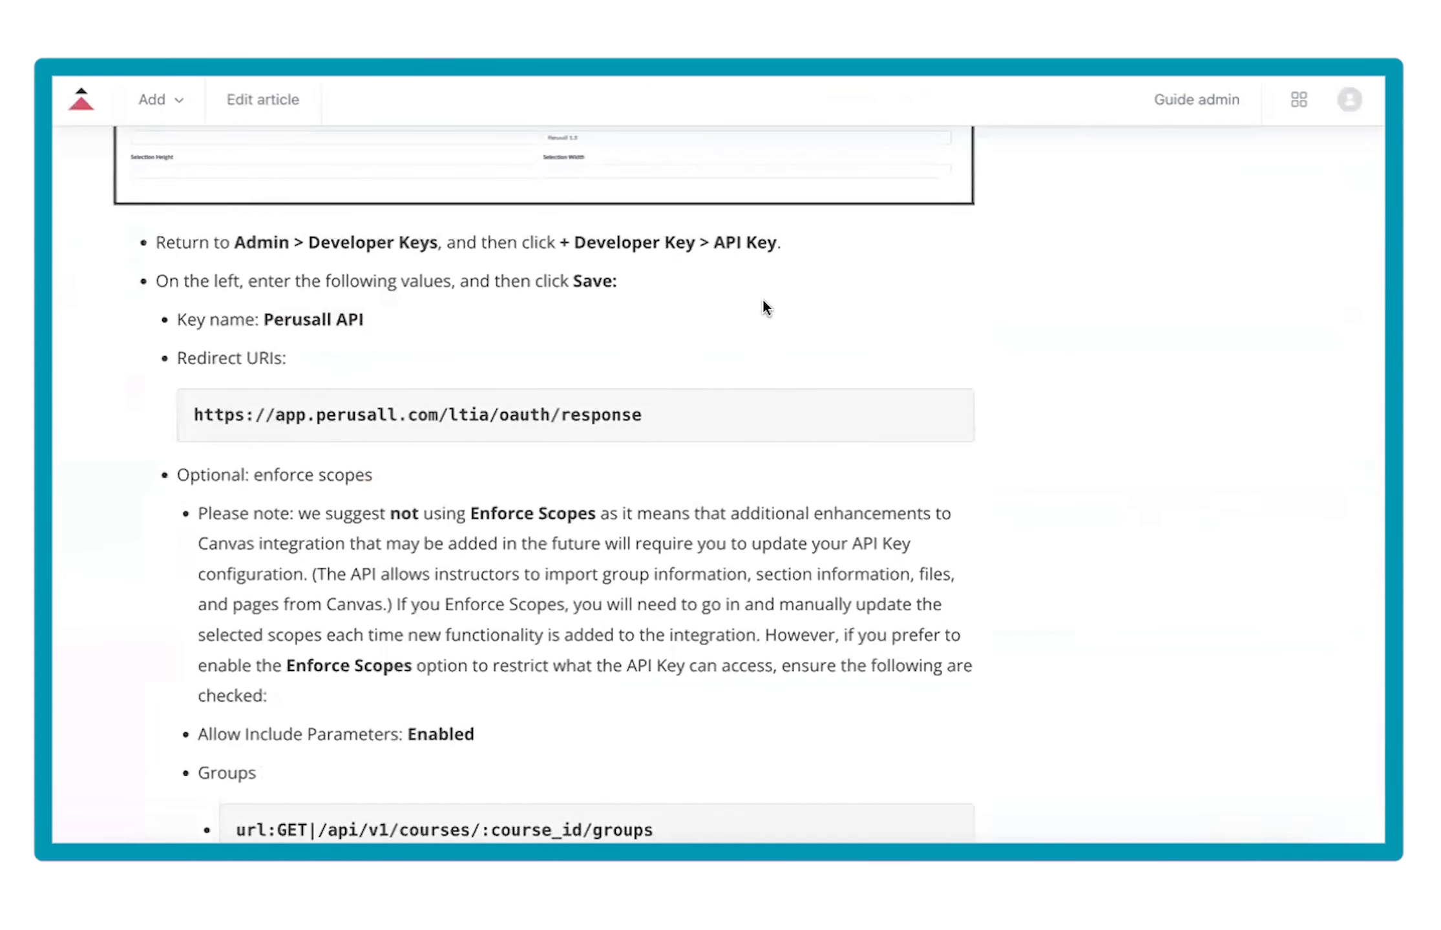
{"action": "left_click_drag", "start_coordinate": [786, 261], "coordinate": [569, 250]}
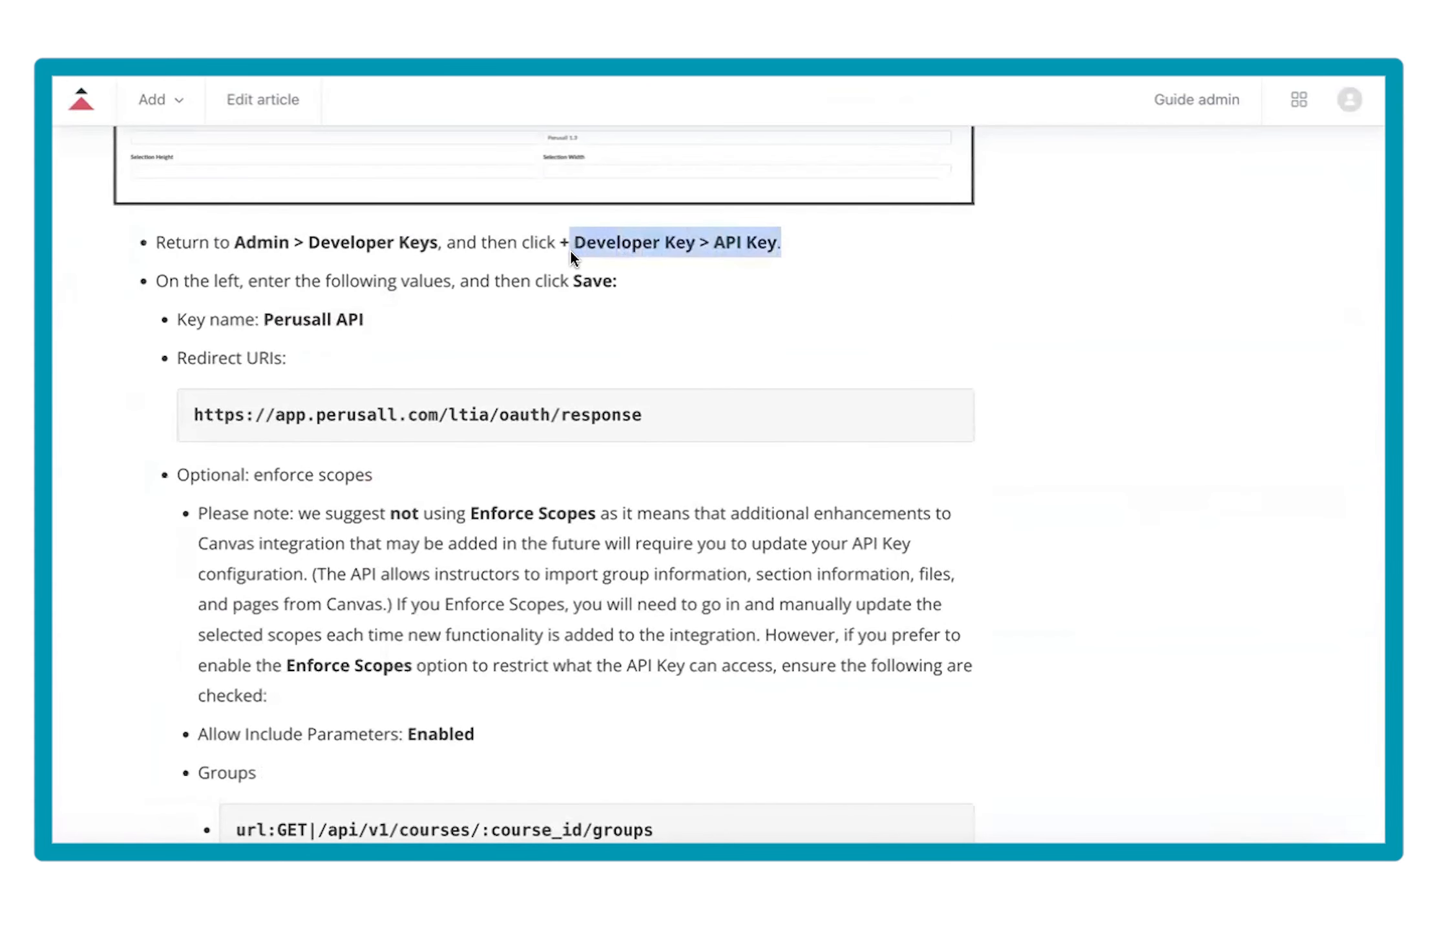
{"action": "left_click", "coordinate": [641, 385]}
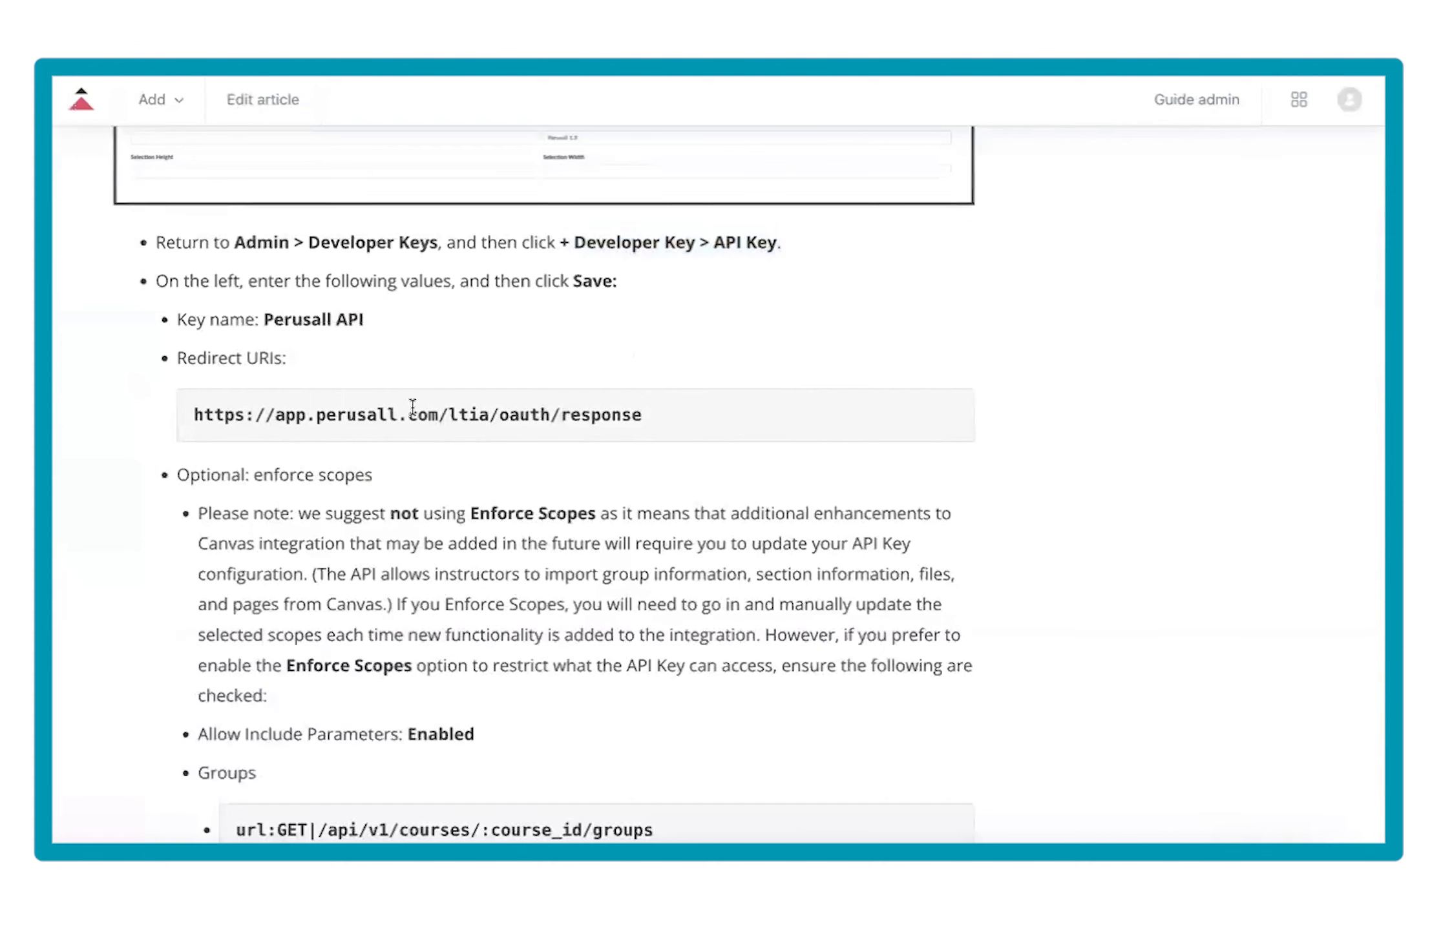
{"action": "left_click_drag", "start_coordinate": [658, 409], "coordinate": [195, 415]}
{"action": "key", "text": "ctrl+c"}
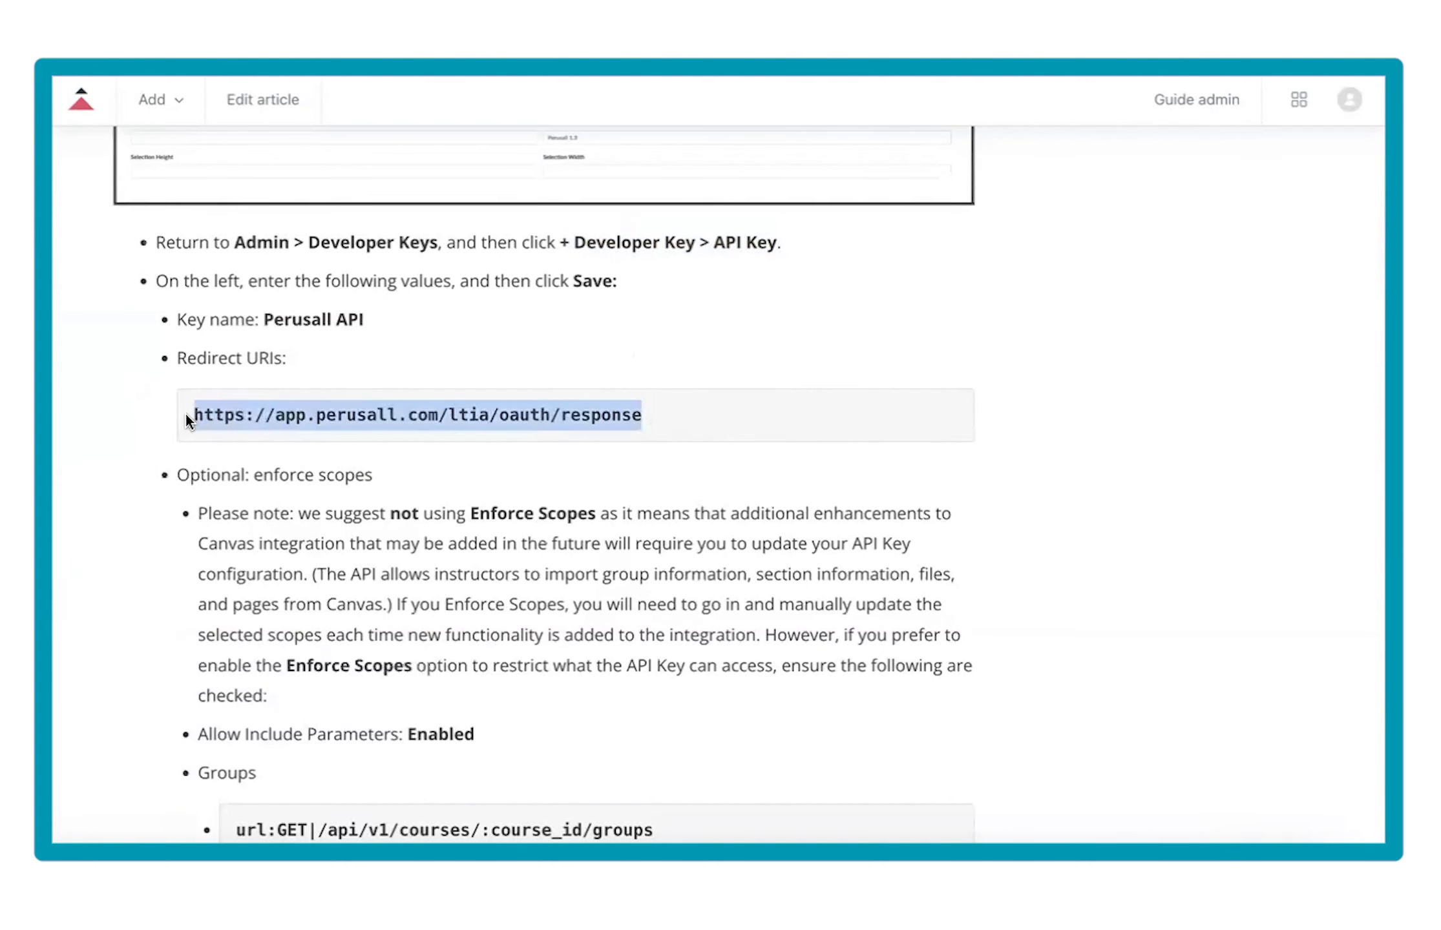
{"action": "left_click", "coordinate": [187, 420]}
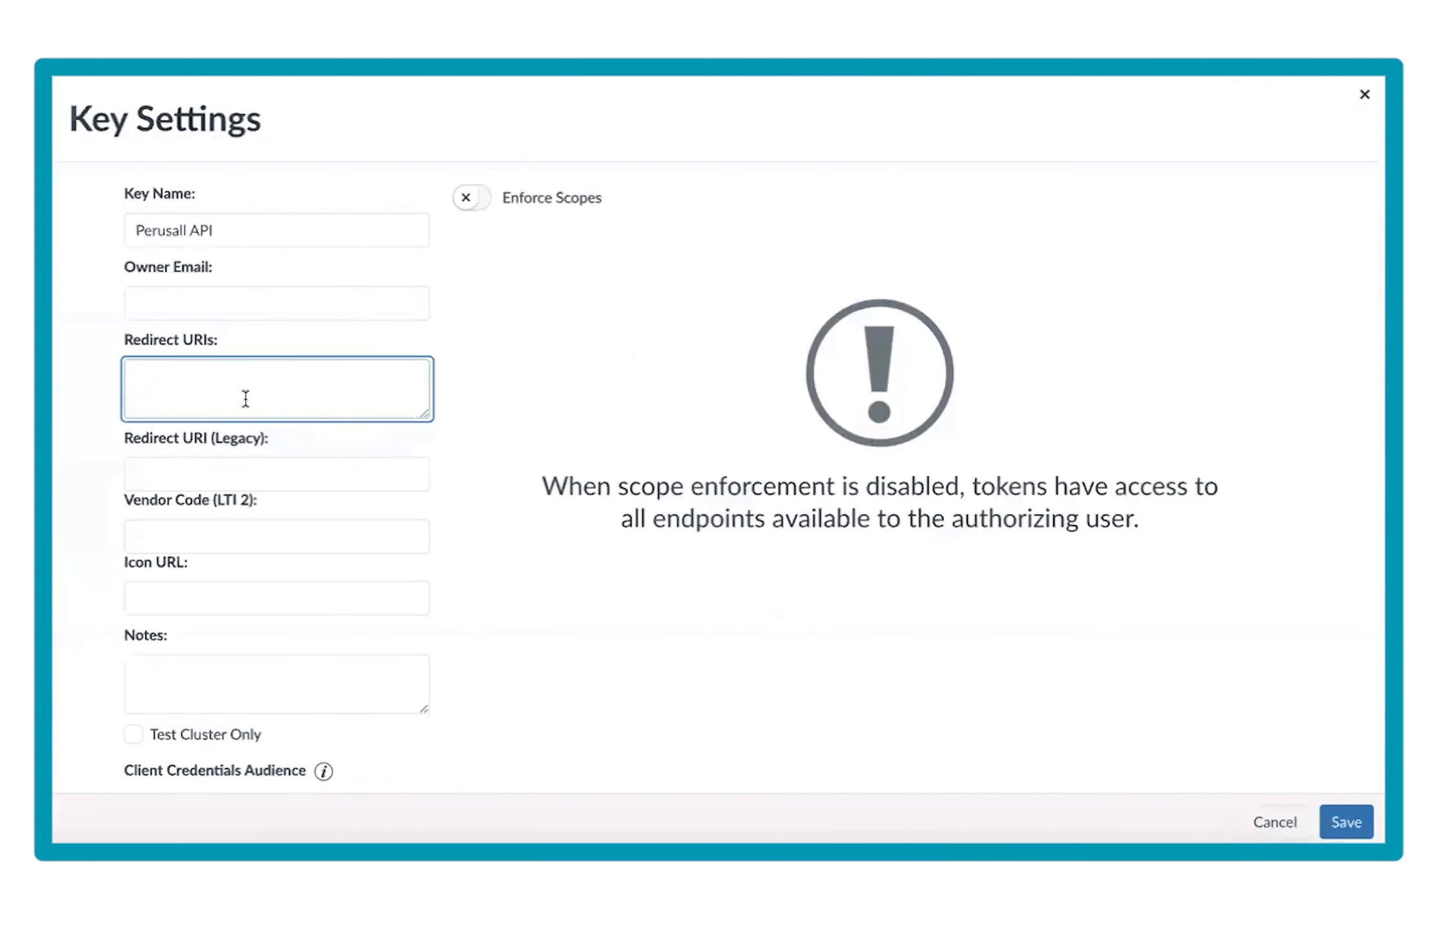
{"action": "key", "text": "ctrl+v"}
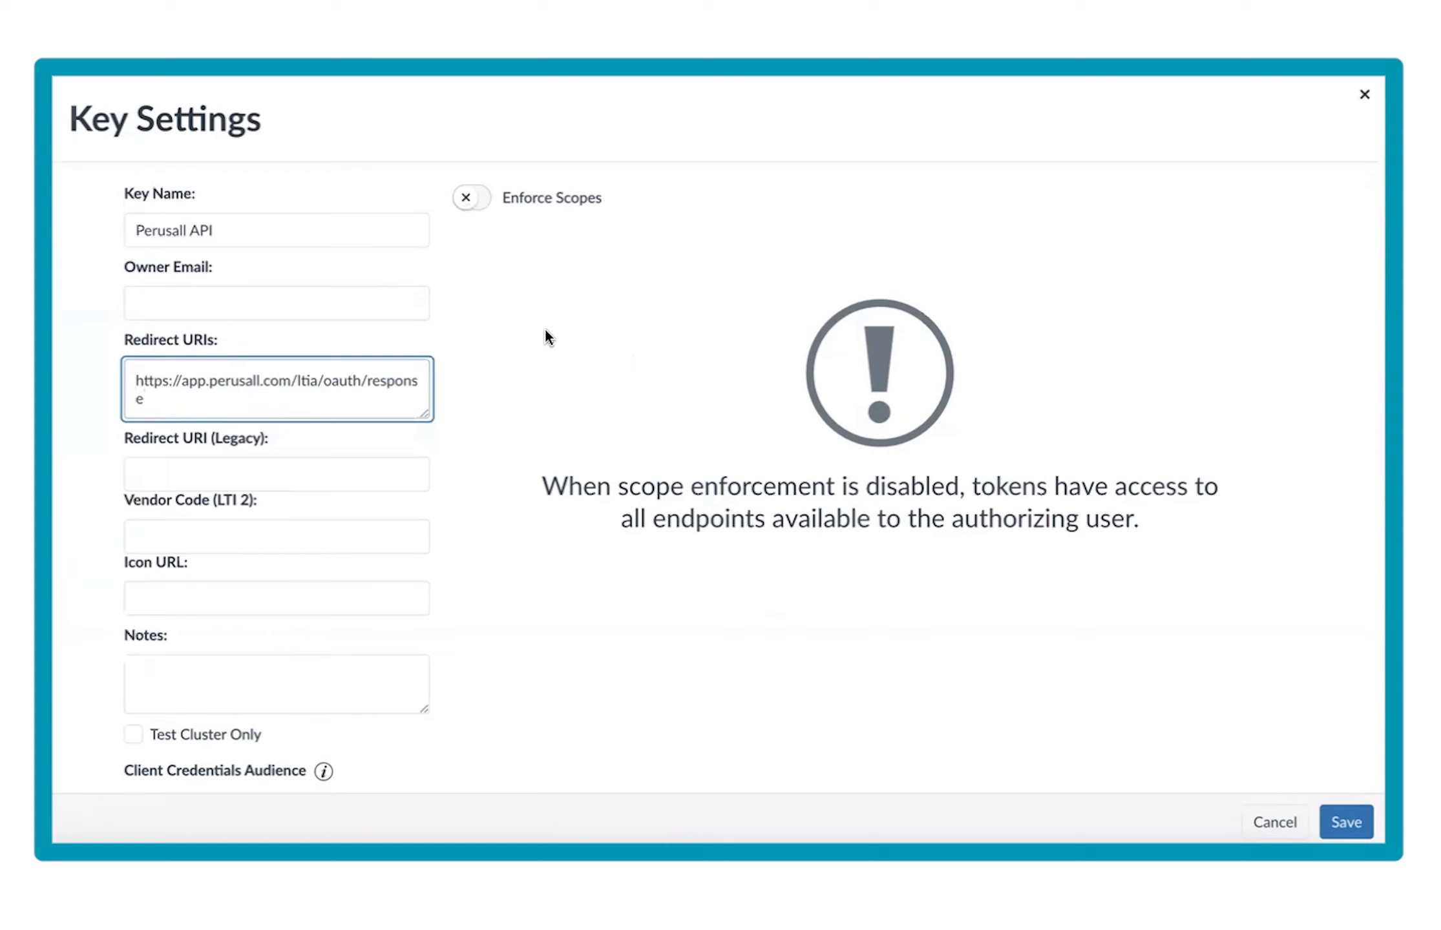
{"action": "scroll", "coordinate": [546, 336], "scroll_direction": "down", "scroll_amount": 3}
{"action": "left_click", "coordinate": [1355, 830]}
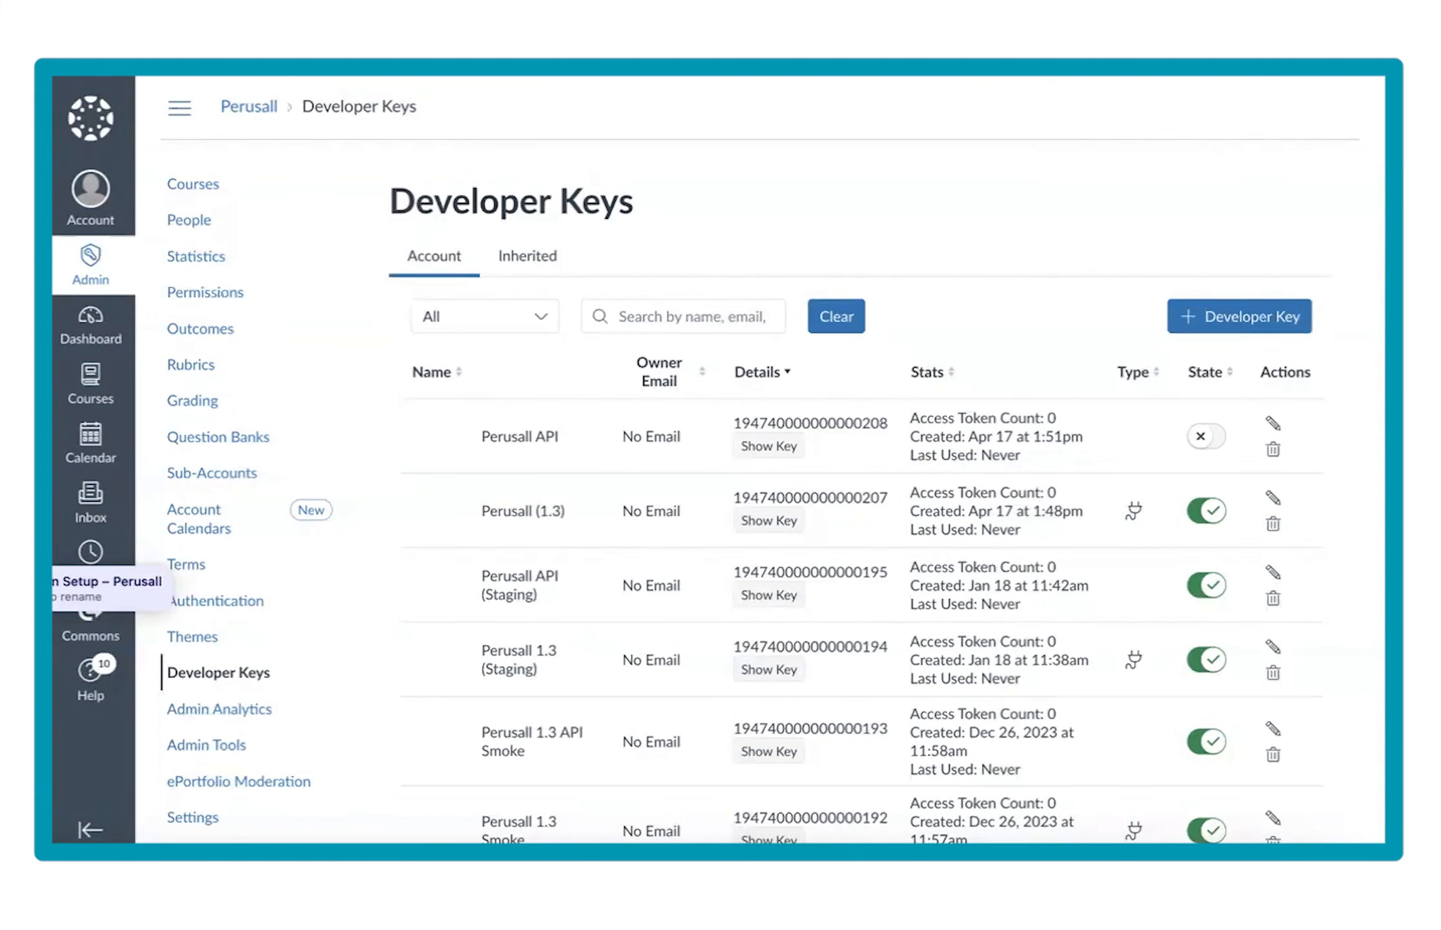
- Switch to the setup guide and read on to the section about adding the LTI platform through the Institution Dashboard
{"action": "left_click", "coordinate": [55, 585]}
{"action": "scroll", "coordinate": [581, 617], "scroll_direction": "down", "scroll_amount": 3}
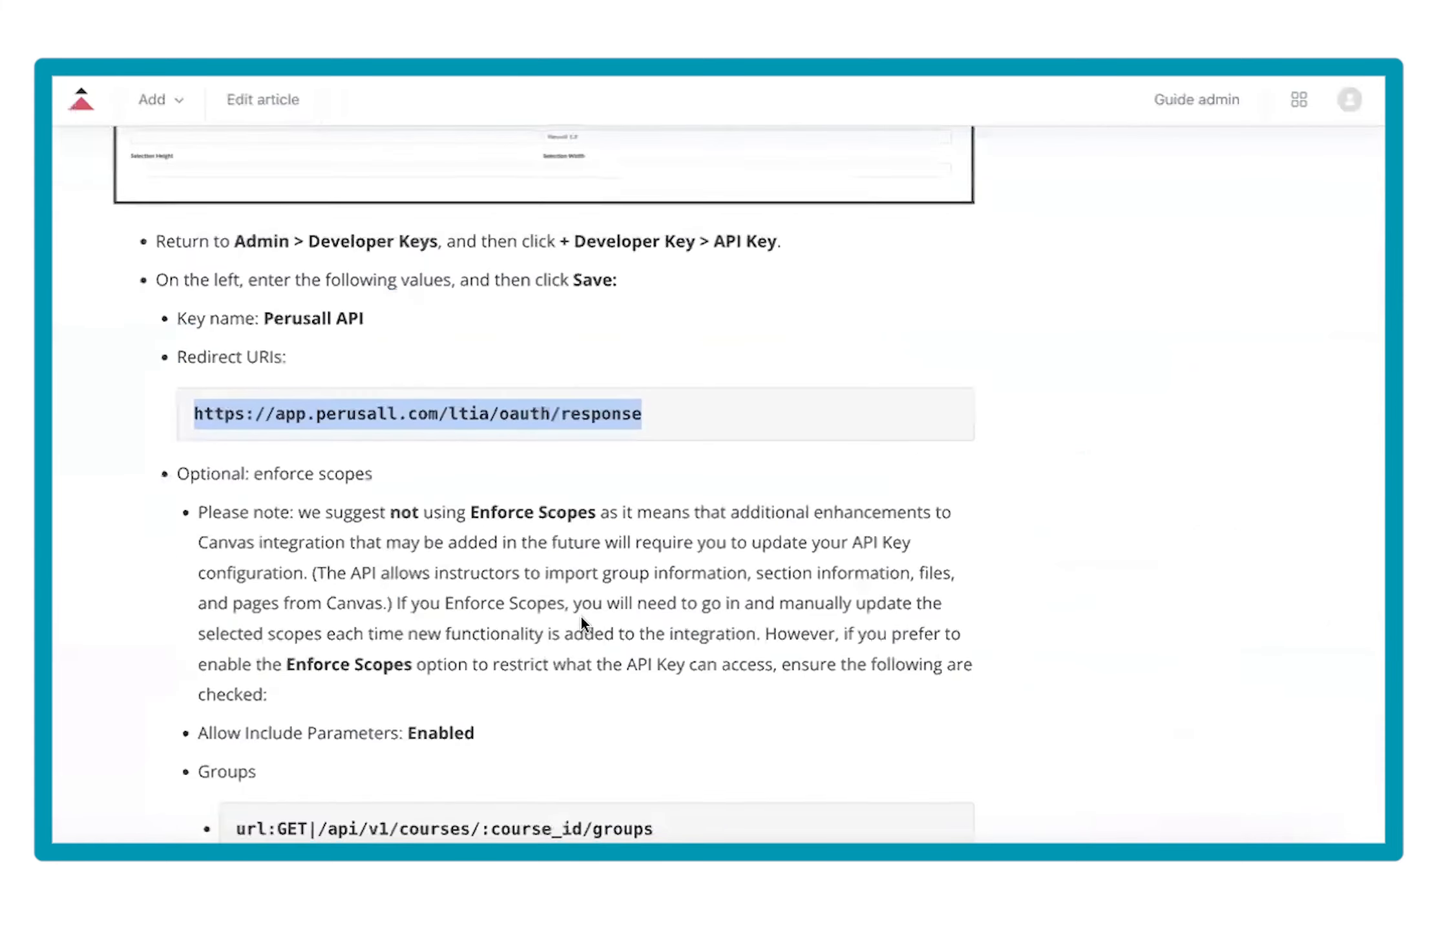
{"action": "scroll", "coordinate": [580, 619], "scroll_direction": "down", "scroll_amount": 15}
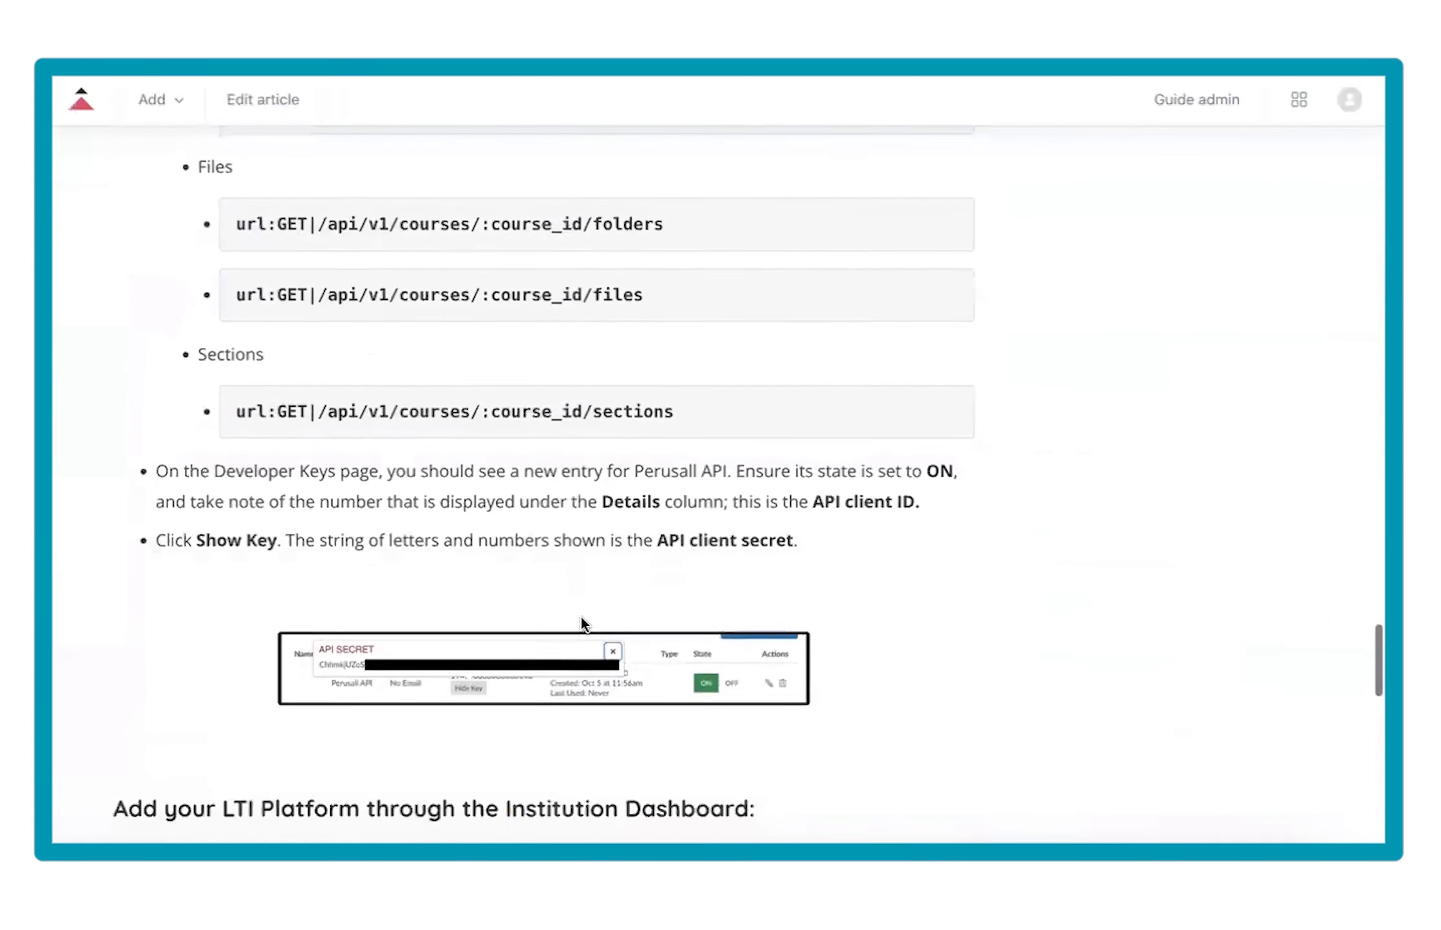
{"action": "scroll", "coordinate": [581, 617], "scroll_direction": "down", "scroll_amount": 6}
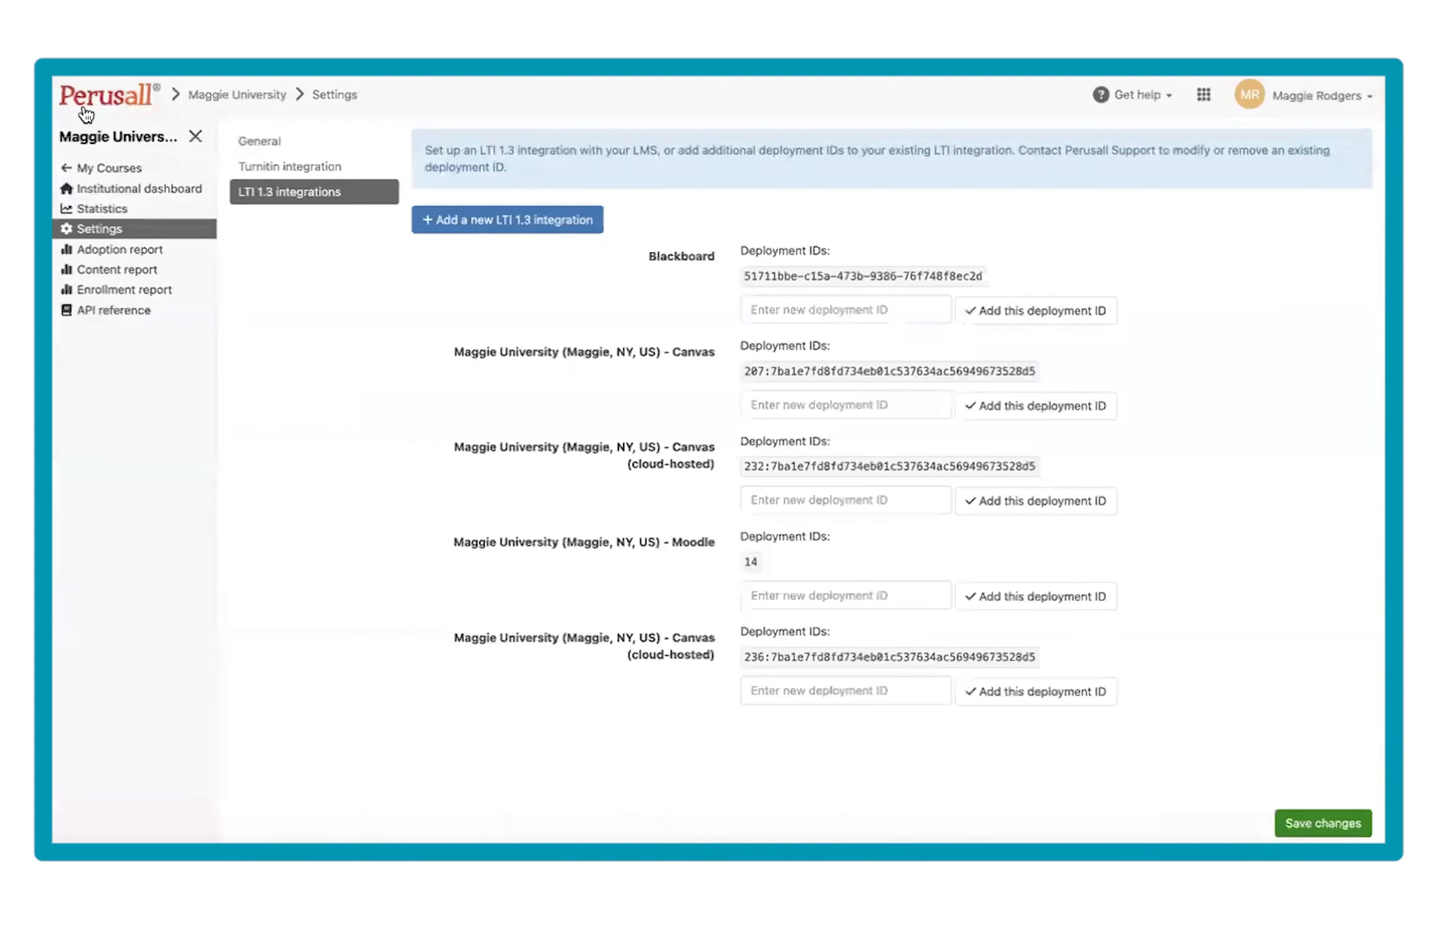
- In Perusall, start from the home page and open the LTI 1.3 integrations settings of the institution dashboard
{"action": "left_click", "coordinate": [88, 104]}
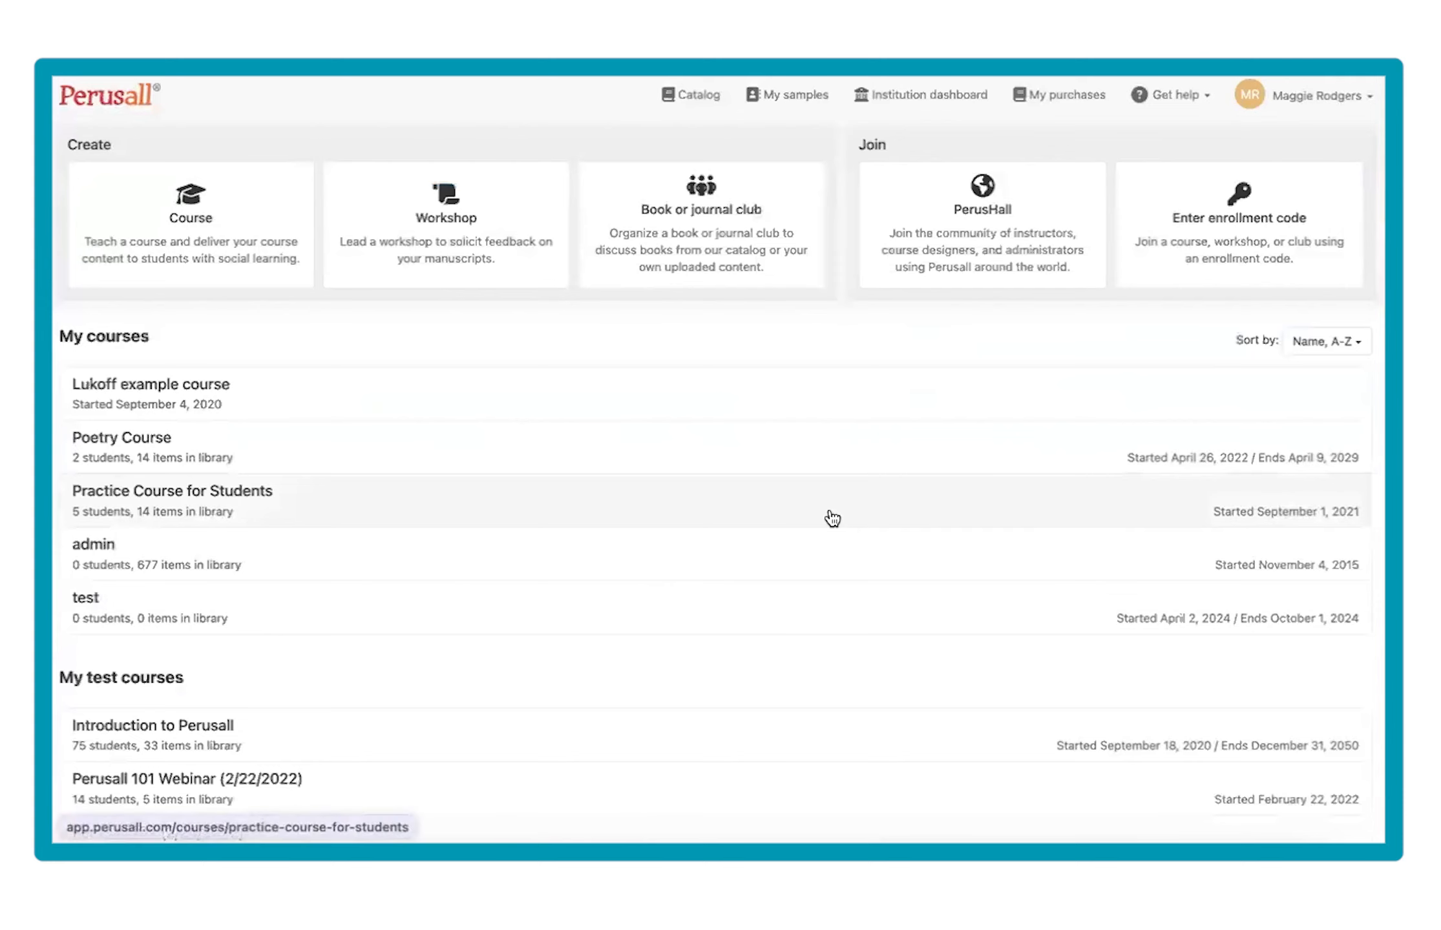
{"action": "left_click", "coordinate": [961, 104]}
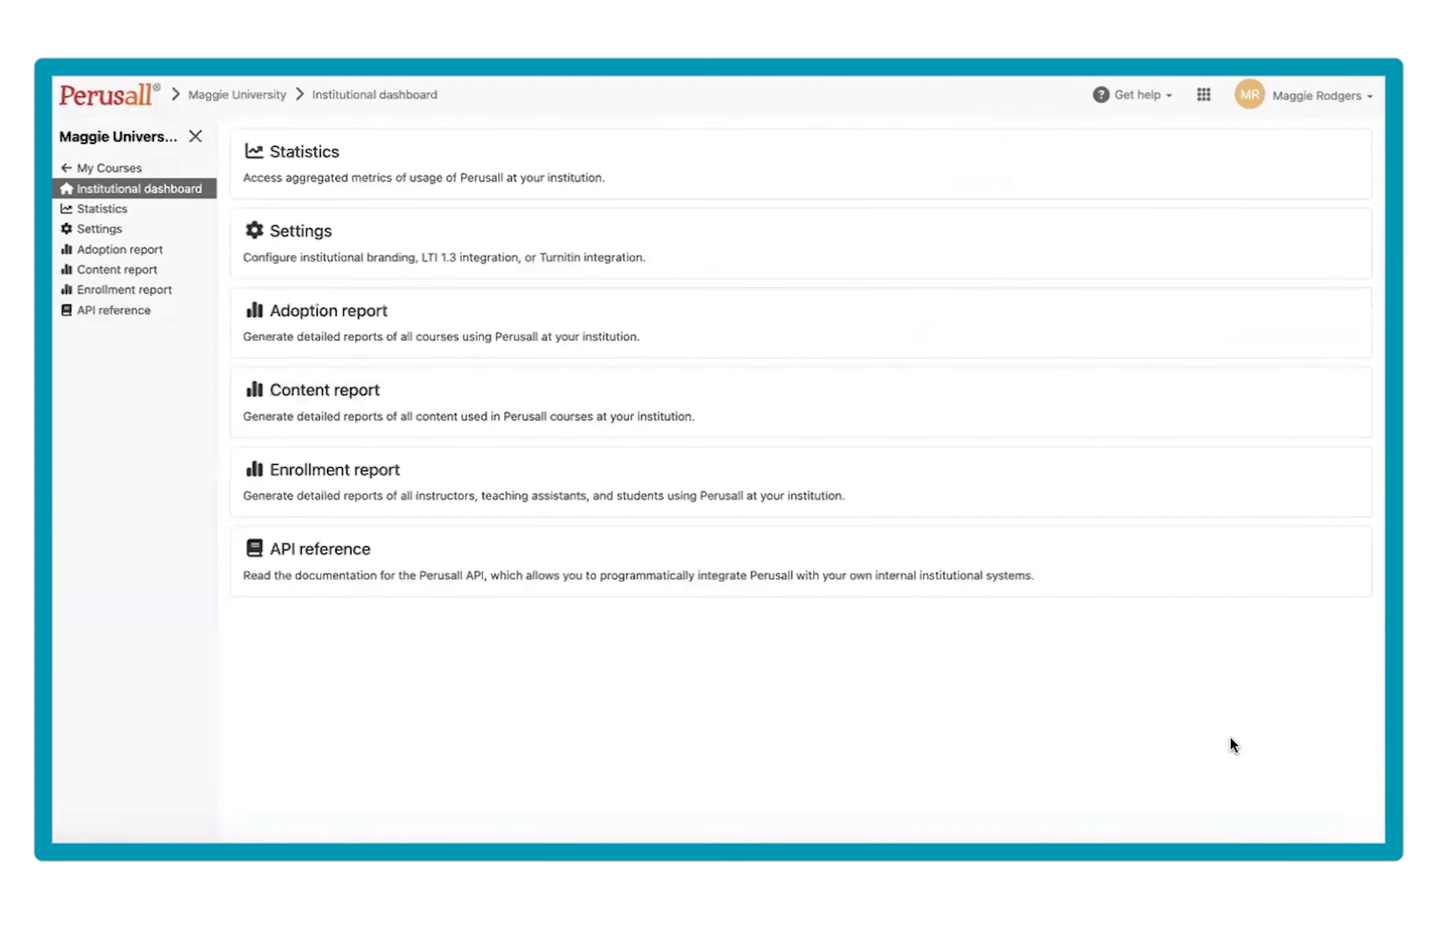
{"action": "left_click", "coordinate": [157, 233]}
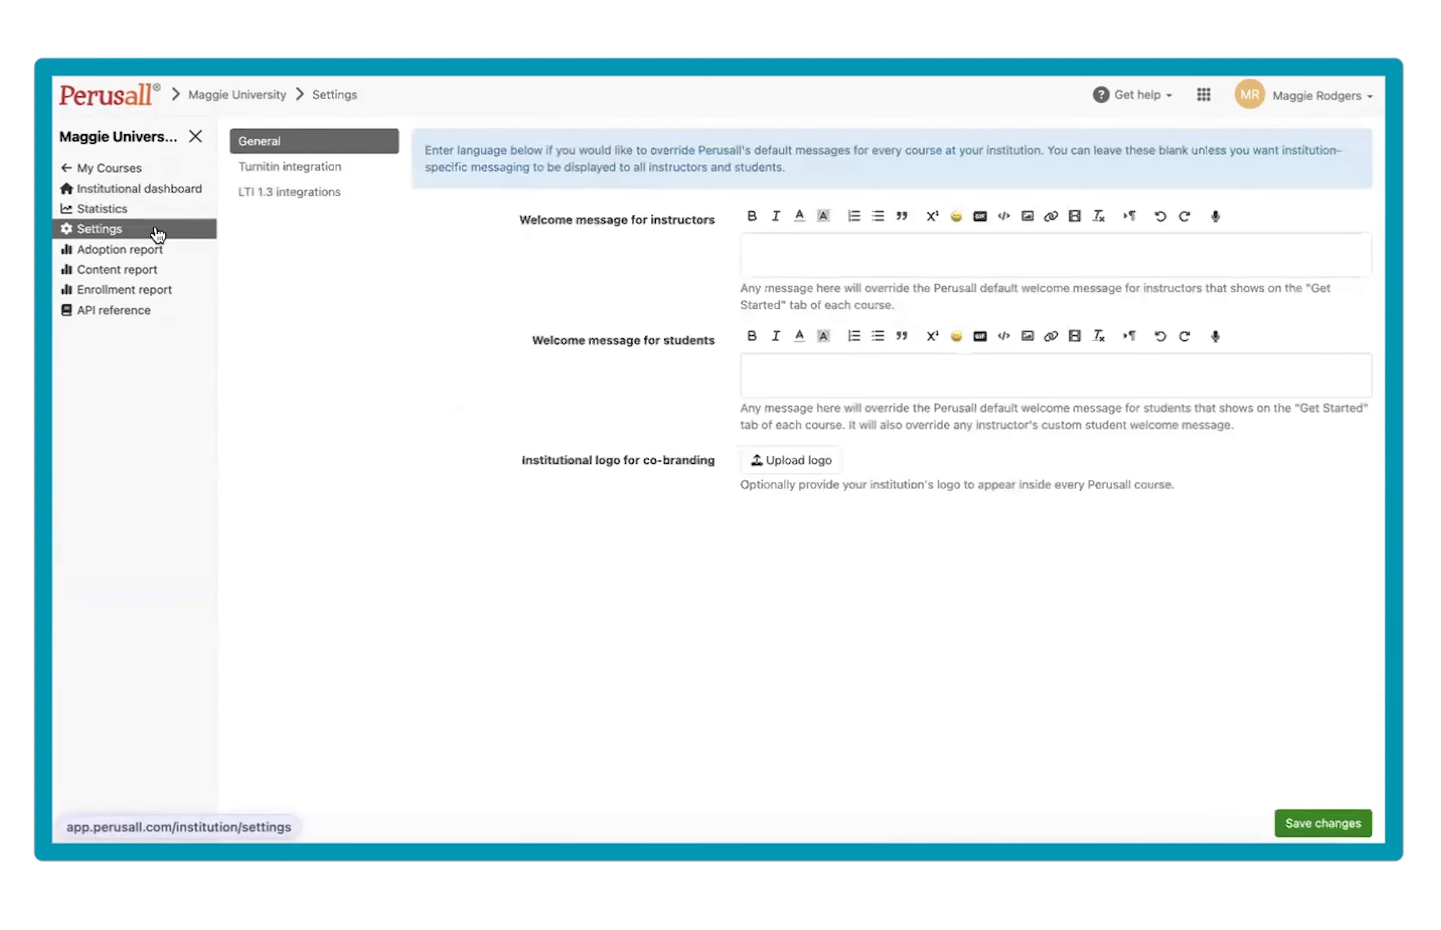
{"action": "left_click", "coordinate": [310, 203]}
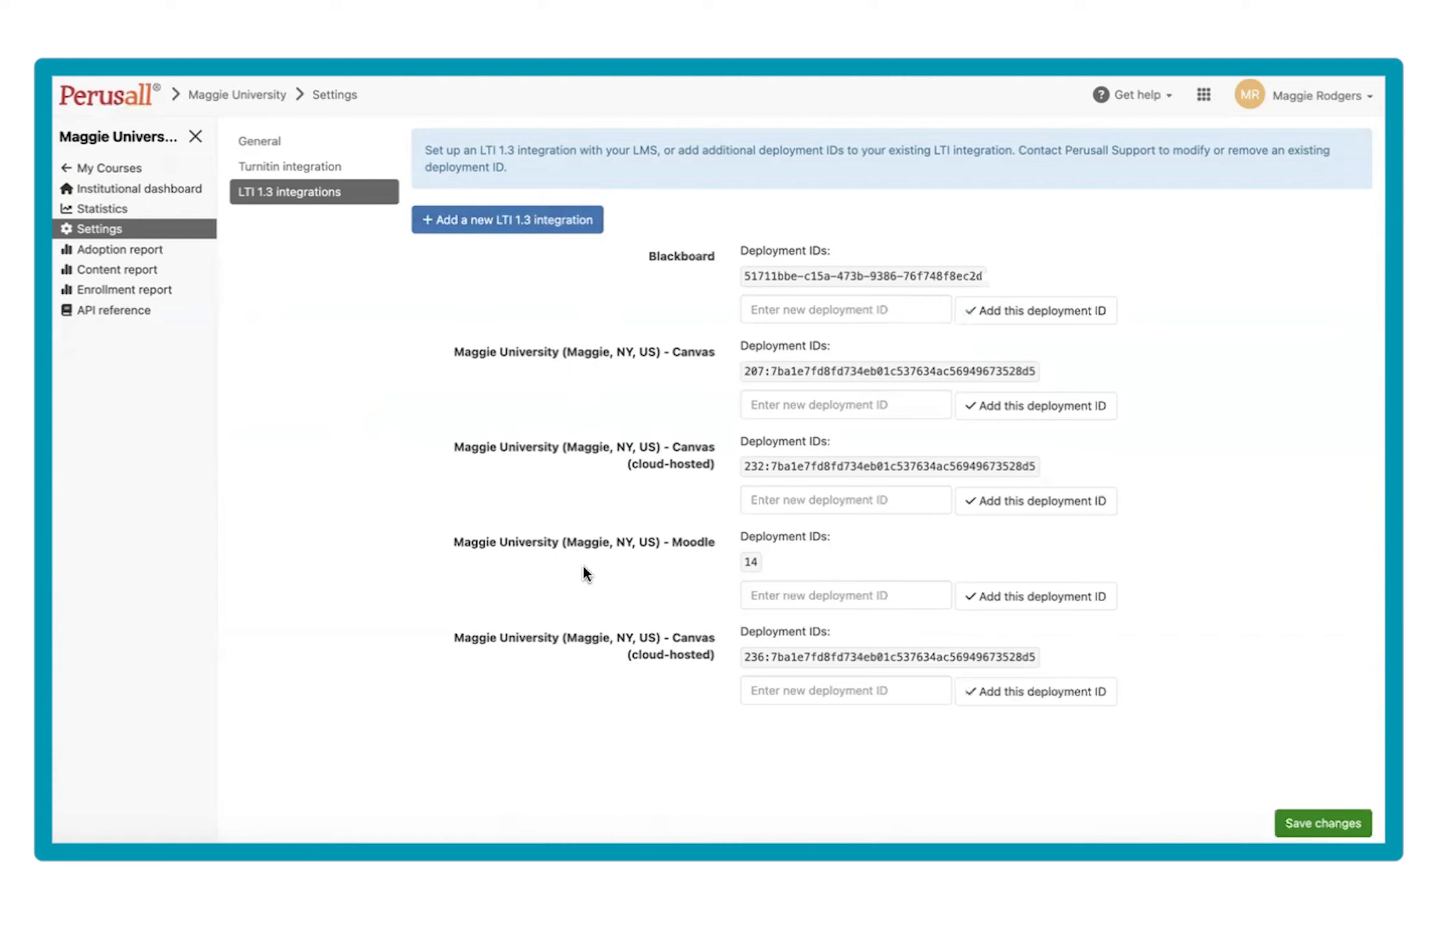
- Start a new Canvas (cloud-hosted) LTI 1.3 integration and fill in the LTI developer key's client ID, copied from the Perusall (1.3) key in Canvas
{"action": "left_click", "coordinate": [549, 223]}
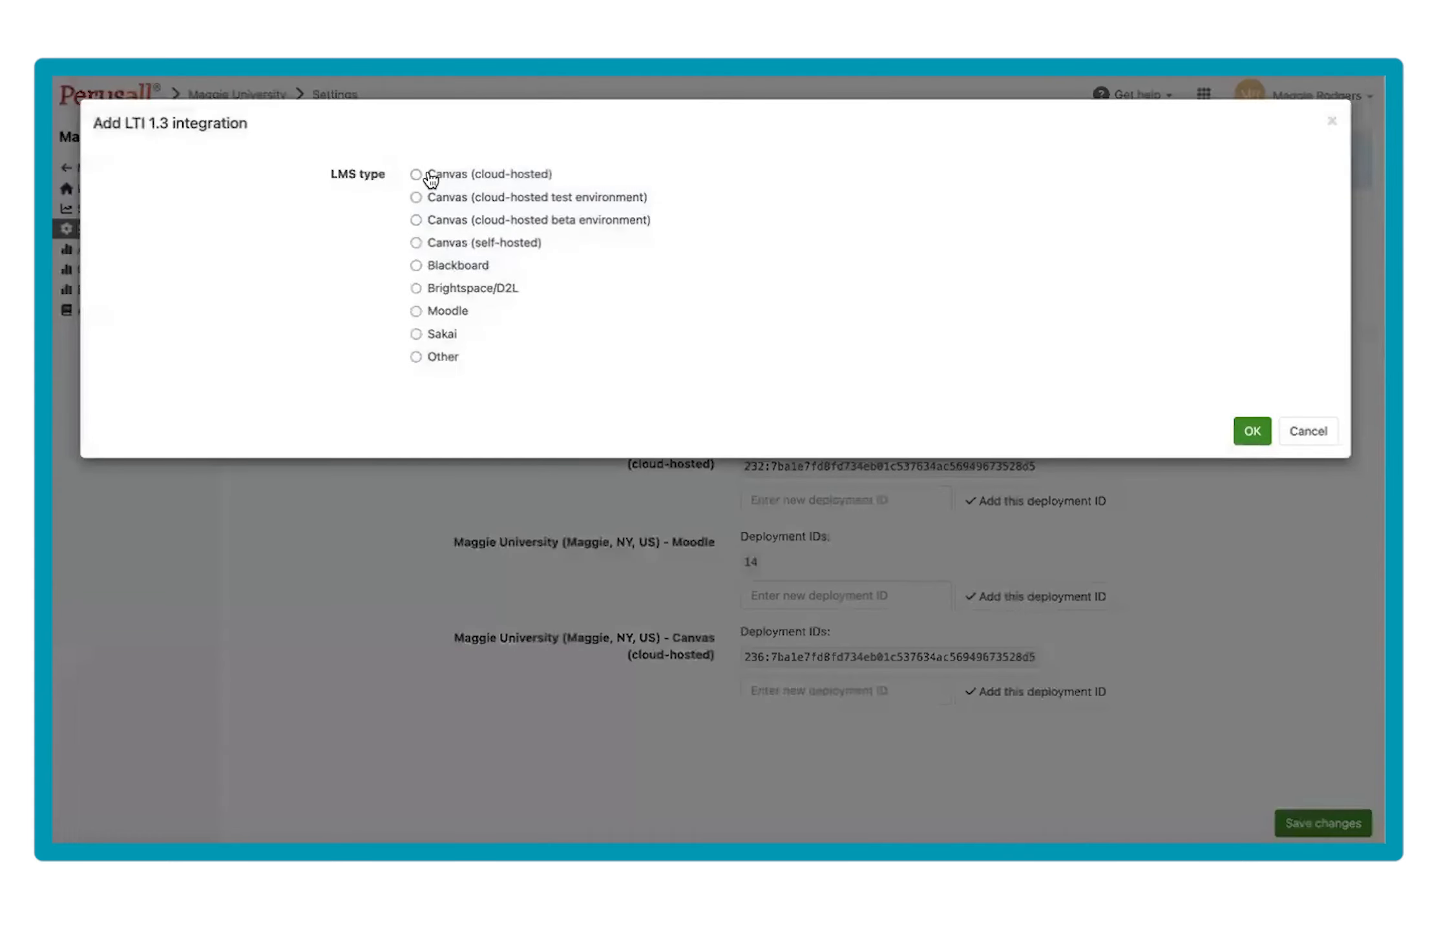
{"action": "left_click", "coordinate": [415, 174]}
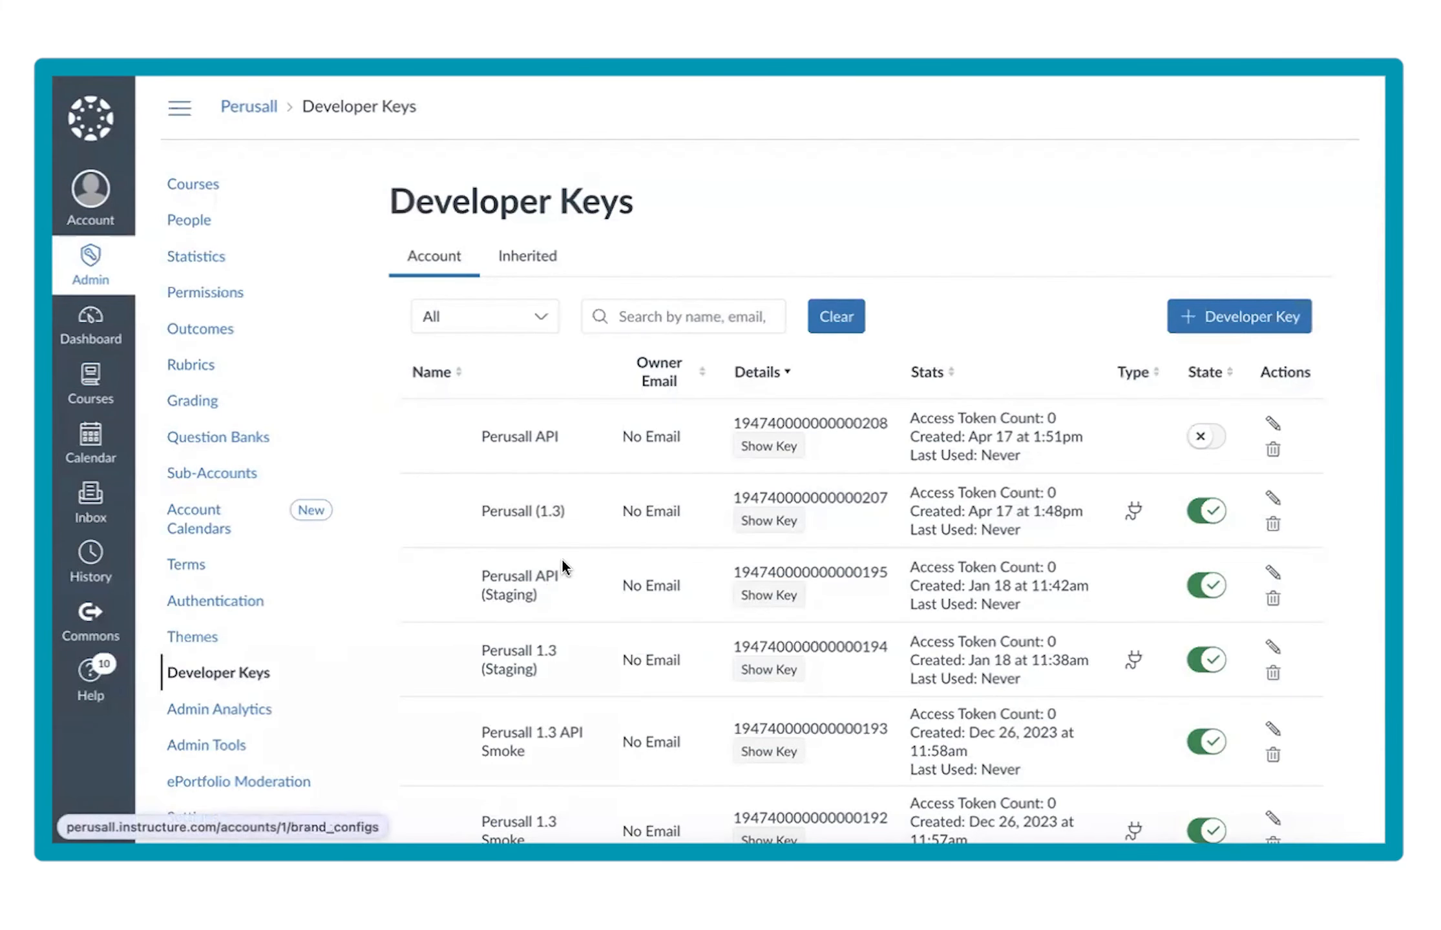
{"action": "left_click_drag", "start_coordinate": [889, 496], "coordinate": [734, 496]}
{"action": "key", "text": "ctrl+c"}
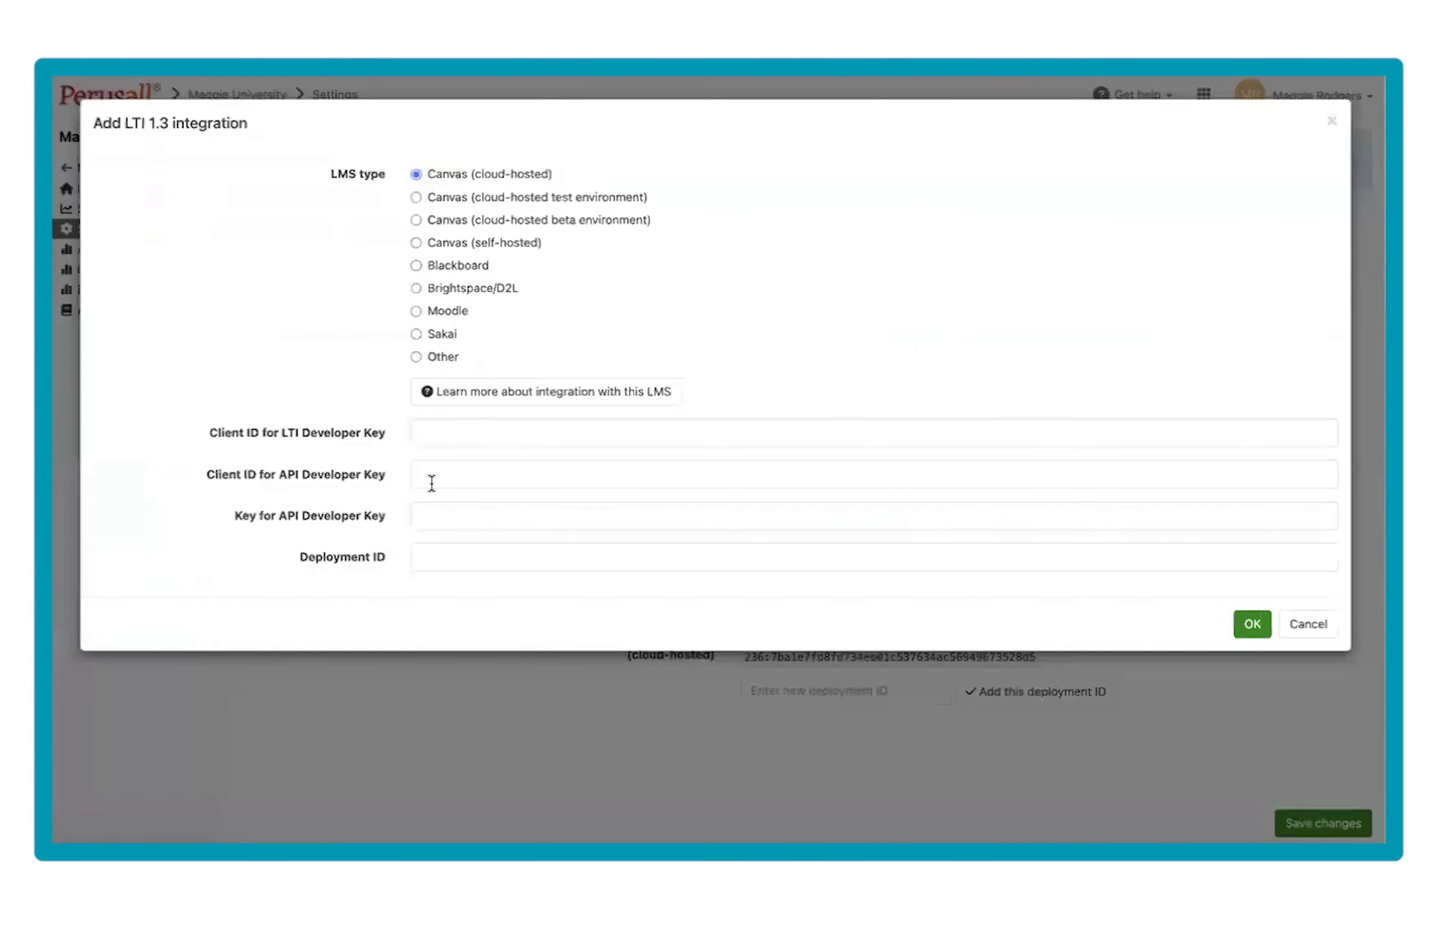
{"action": "left_click", "coordinate": [432, 435]}
{"action": "key", "text": "ctrl+v"}
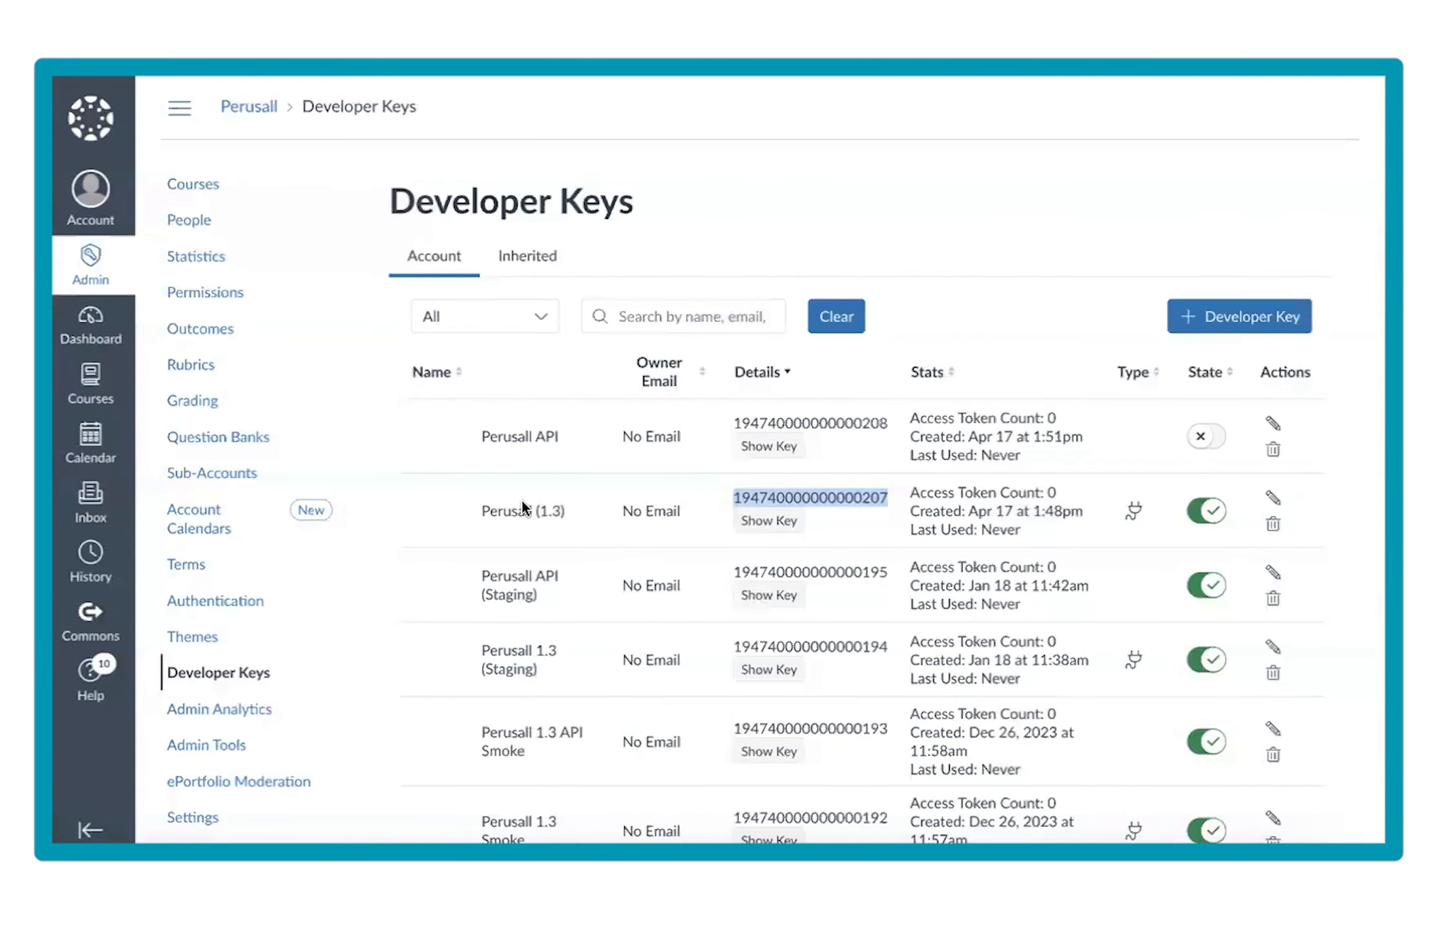
- Copy the client ID of the Perusall API developer key in Canvas and paste it as the Client ID for API Developer Key in Perusall
{"action": "left_click_drag", "start_coordinate": [564, 434], "coordinate": [482, 438]}
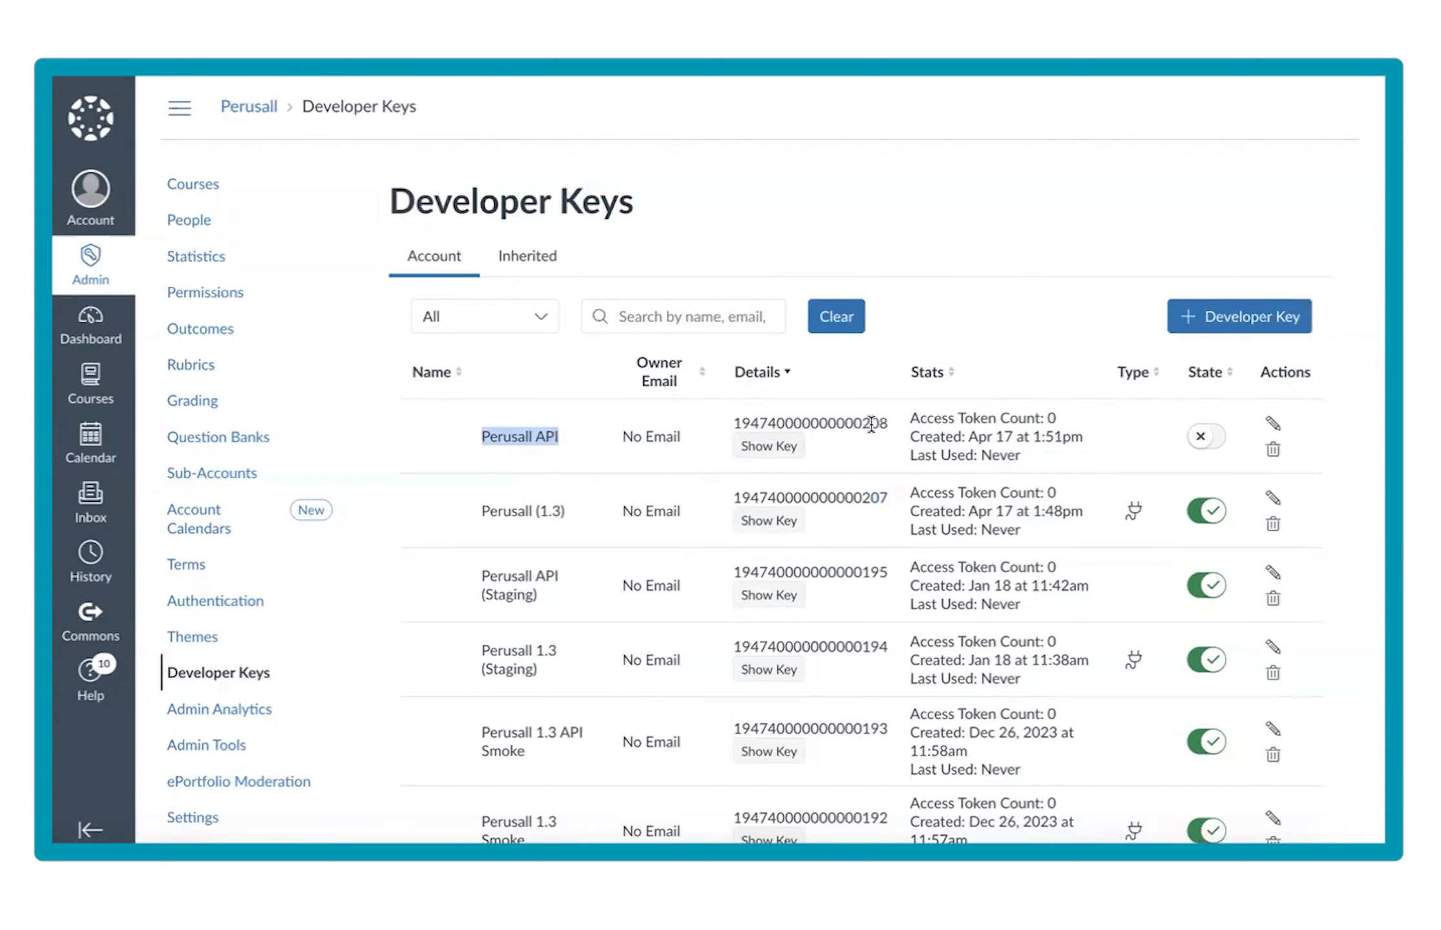
{"action": "left_click_drag", "start_coordinate": [889, 422], "coordinate": [731, 422]}
{"action": "key", "text": "ctrl+c"}
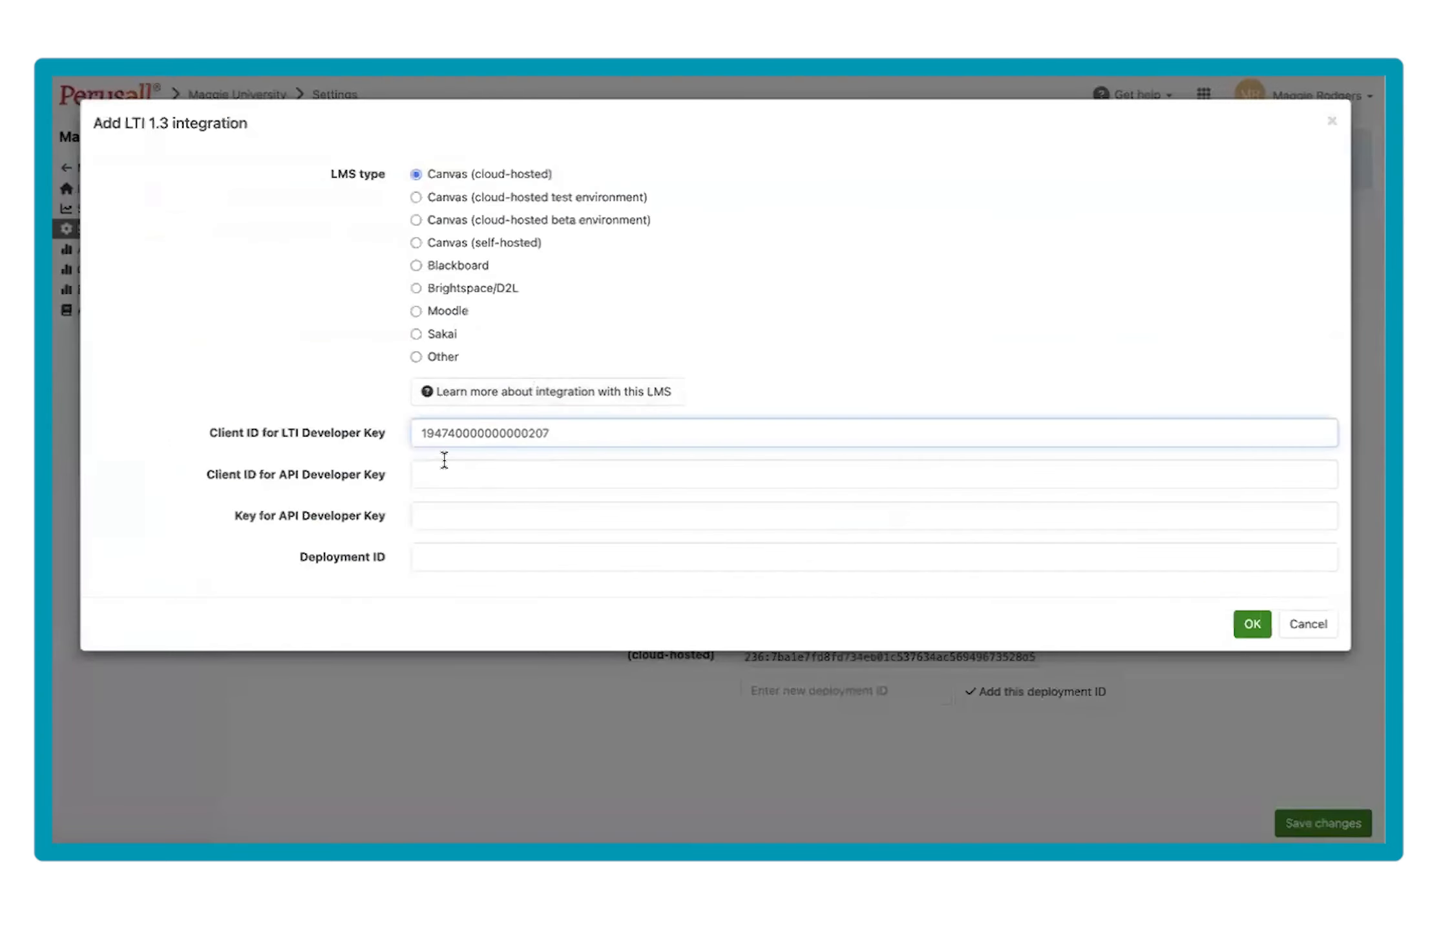
{"action": "left_click", "coordinate": [444, 463]}
{"action": "key", "text": "ctrl+v"}
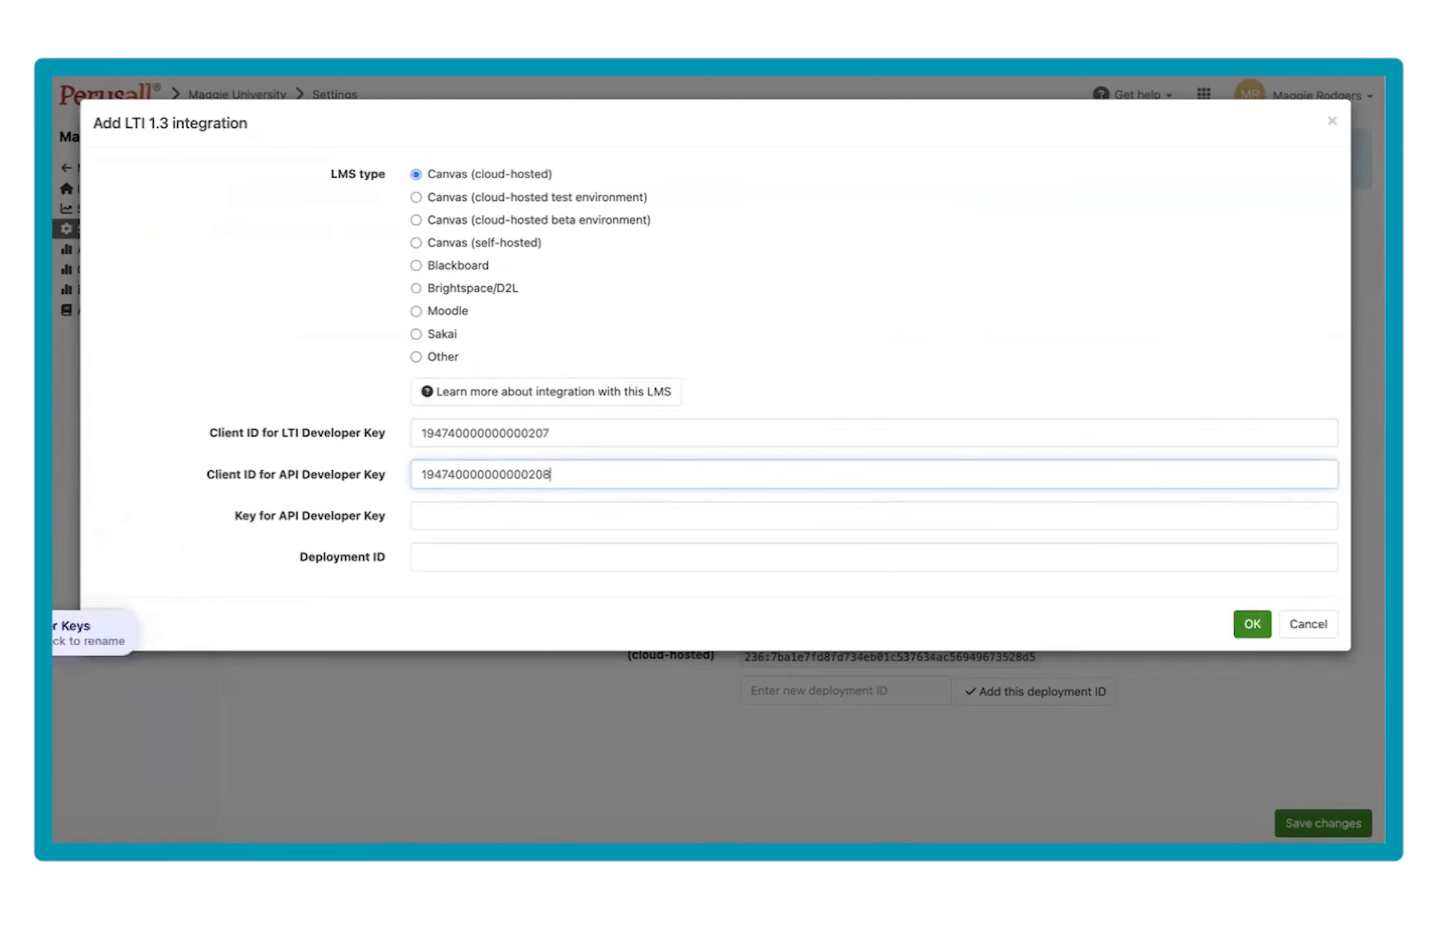
- Reveal and copy the Perusall API key's secret in Canvas, and paste it into Perusall's Key for API Developer Key field
{"action": "left_click", "coordinate": [53, 633]}
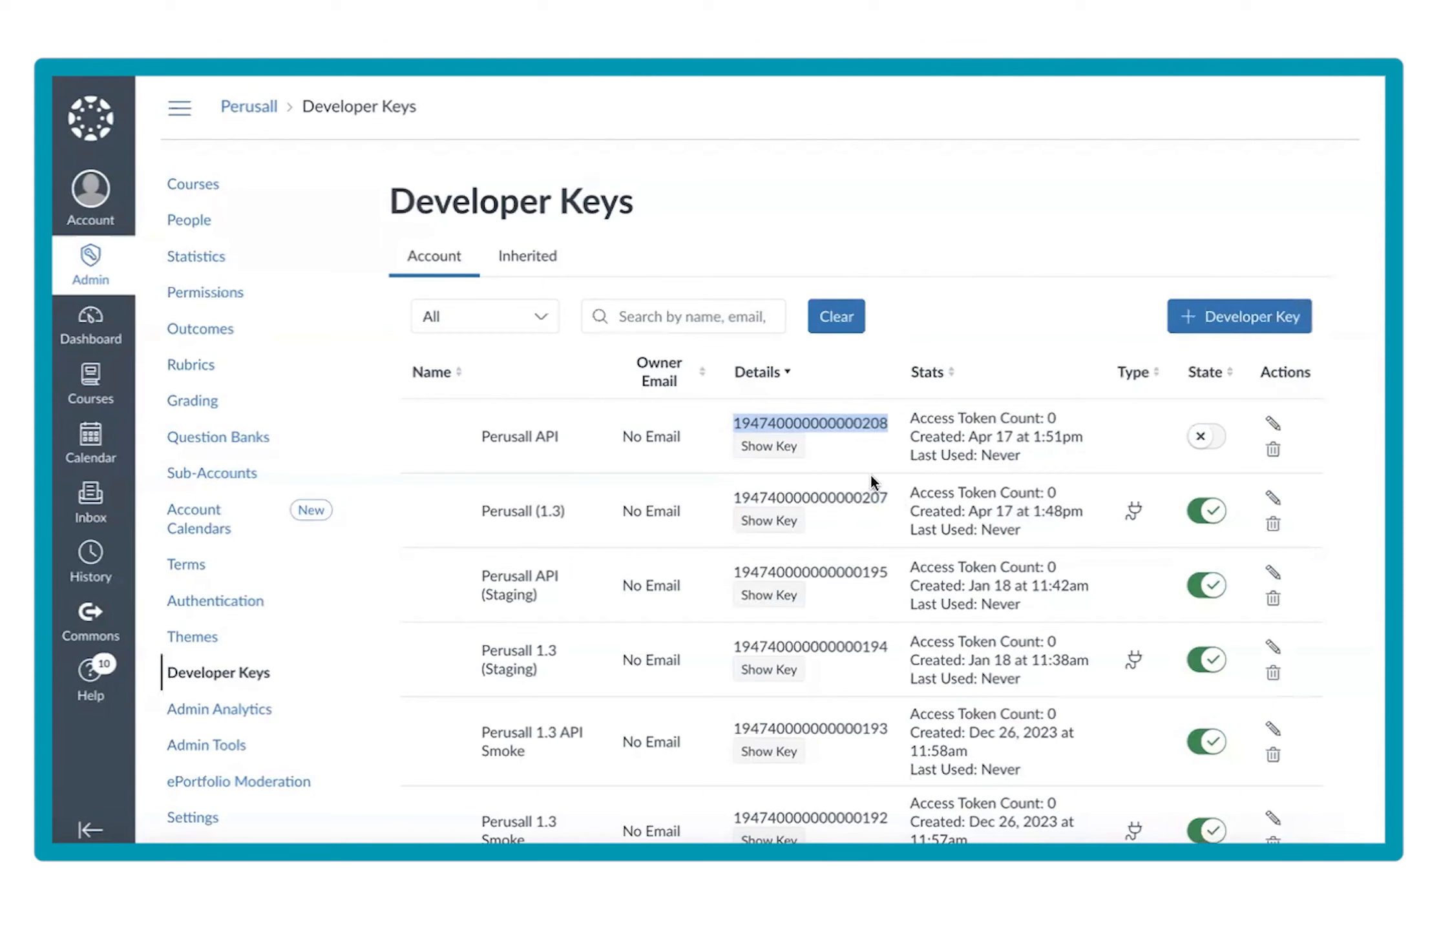
{"action": "left_click", "coordinate": [787, 453]}
{"action": "double_click", "coordinate": [702, 393]}
{"action": "key", "text": "ctrl+c"}
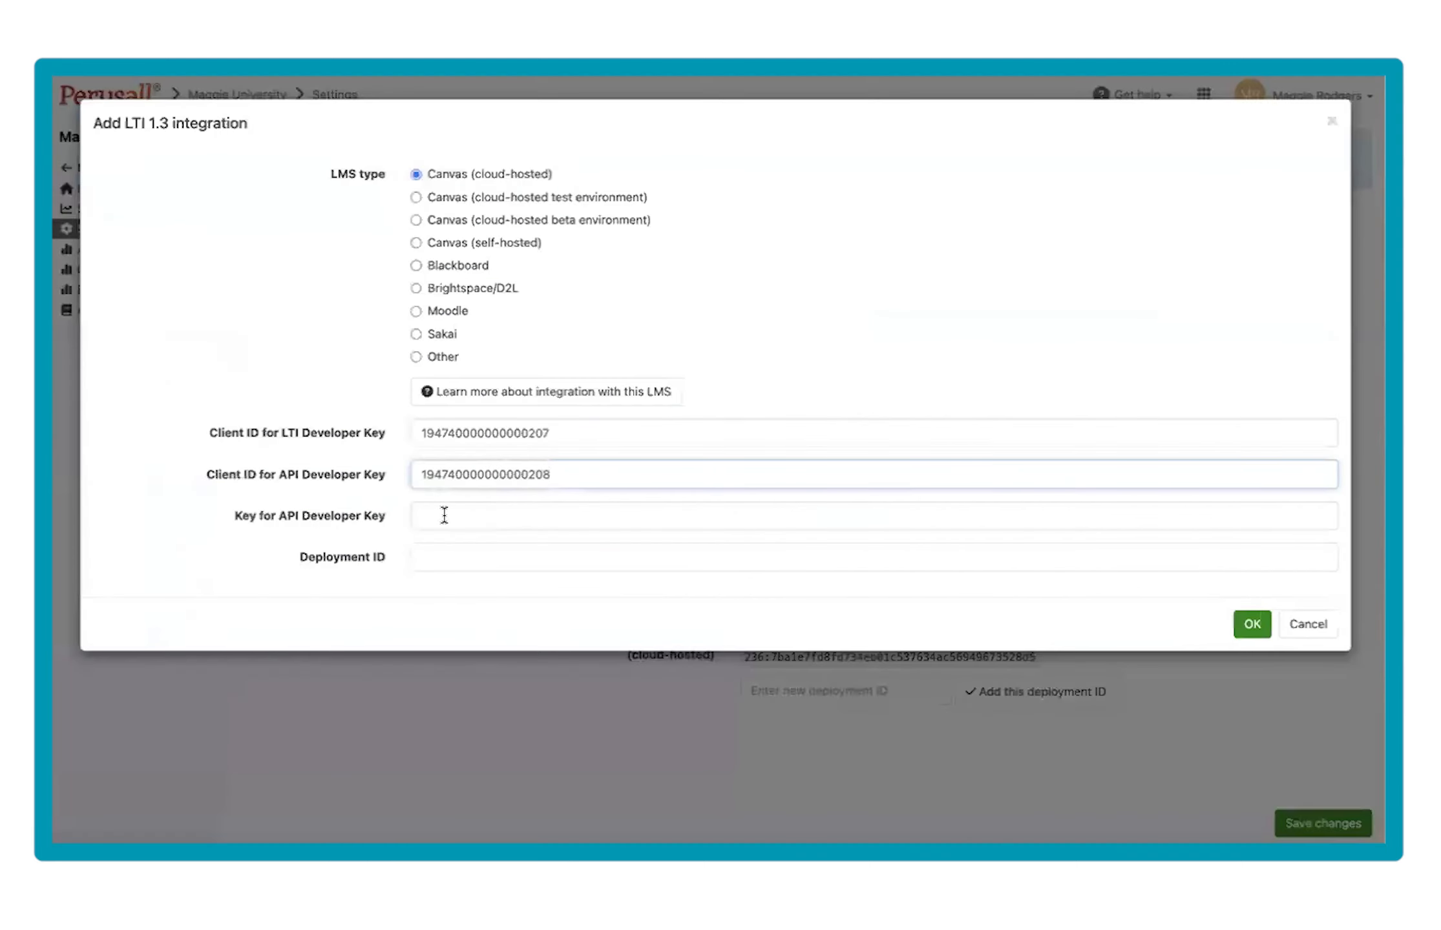
{"action": "left_click", "coordinate": [443, 515]}
{"action": "key", "text": "ctrl+v"}
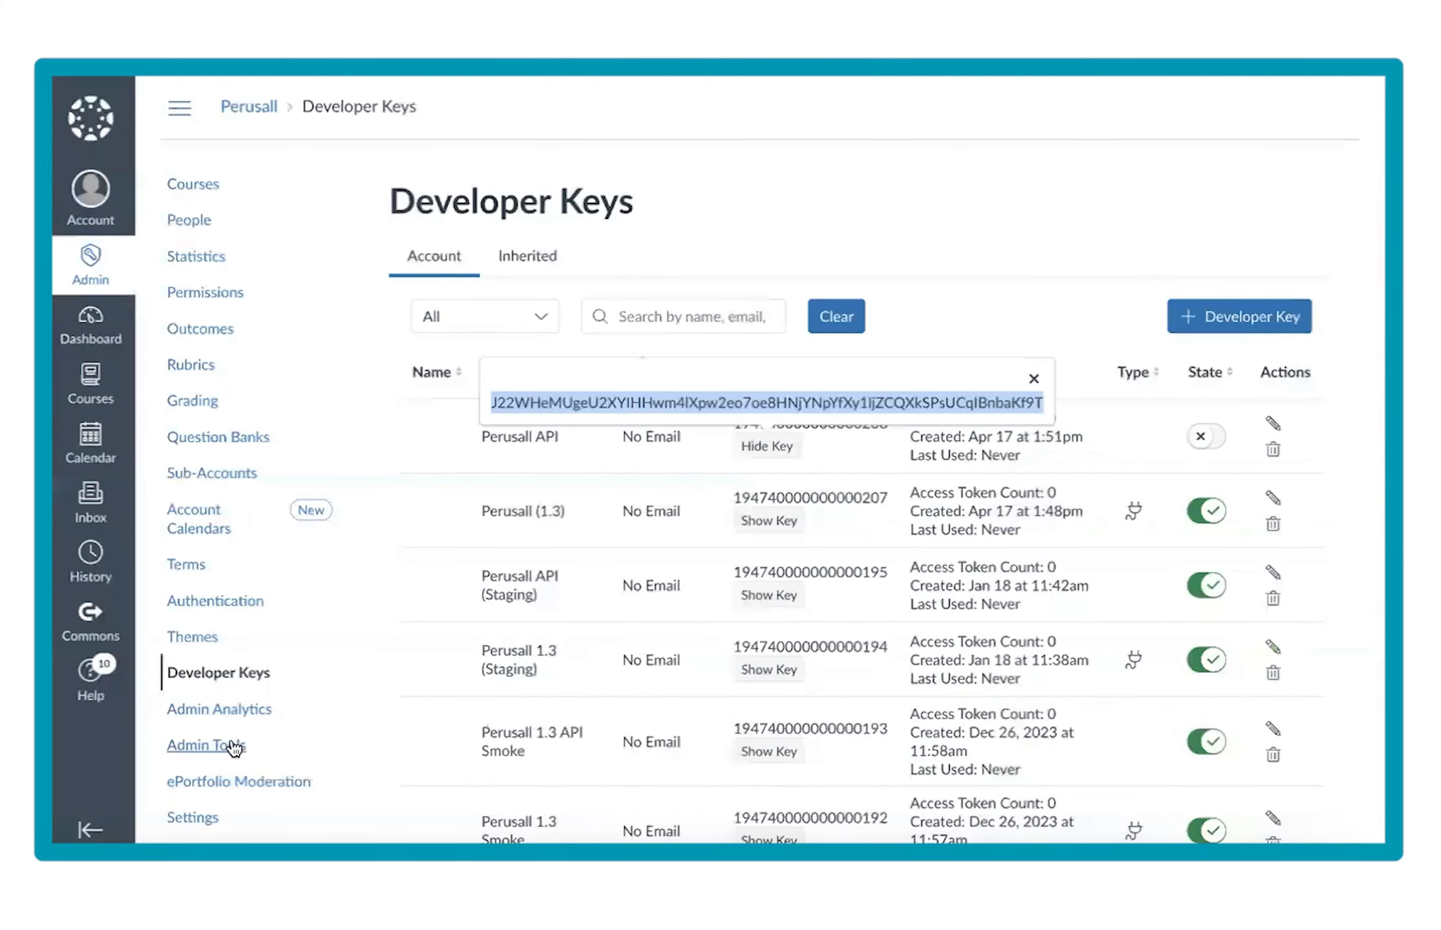
- In Canvas, find Perusall (1.3) among the account's external apps and copy its deployment ID
{"action": "scroll", "coordinate": [234, 746], "scroll_direction": "down", "scroll_amount": 2}
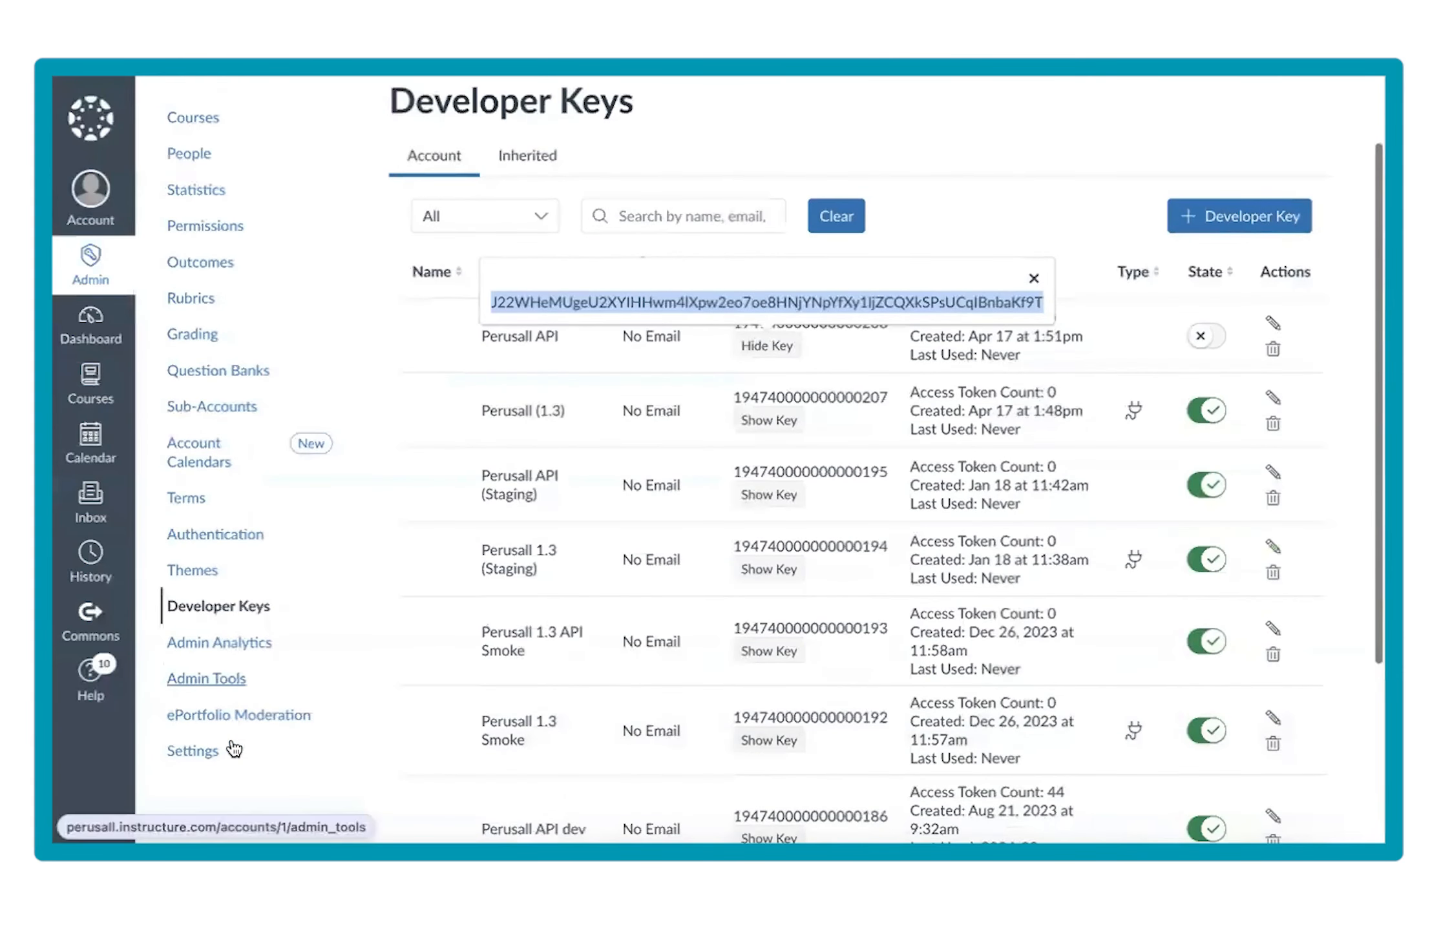
{"action": "left_click", "coordinate": [176, 753]}
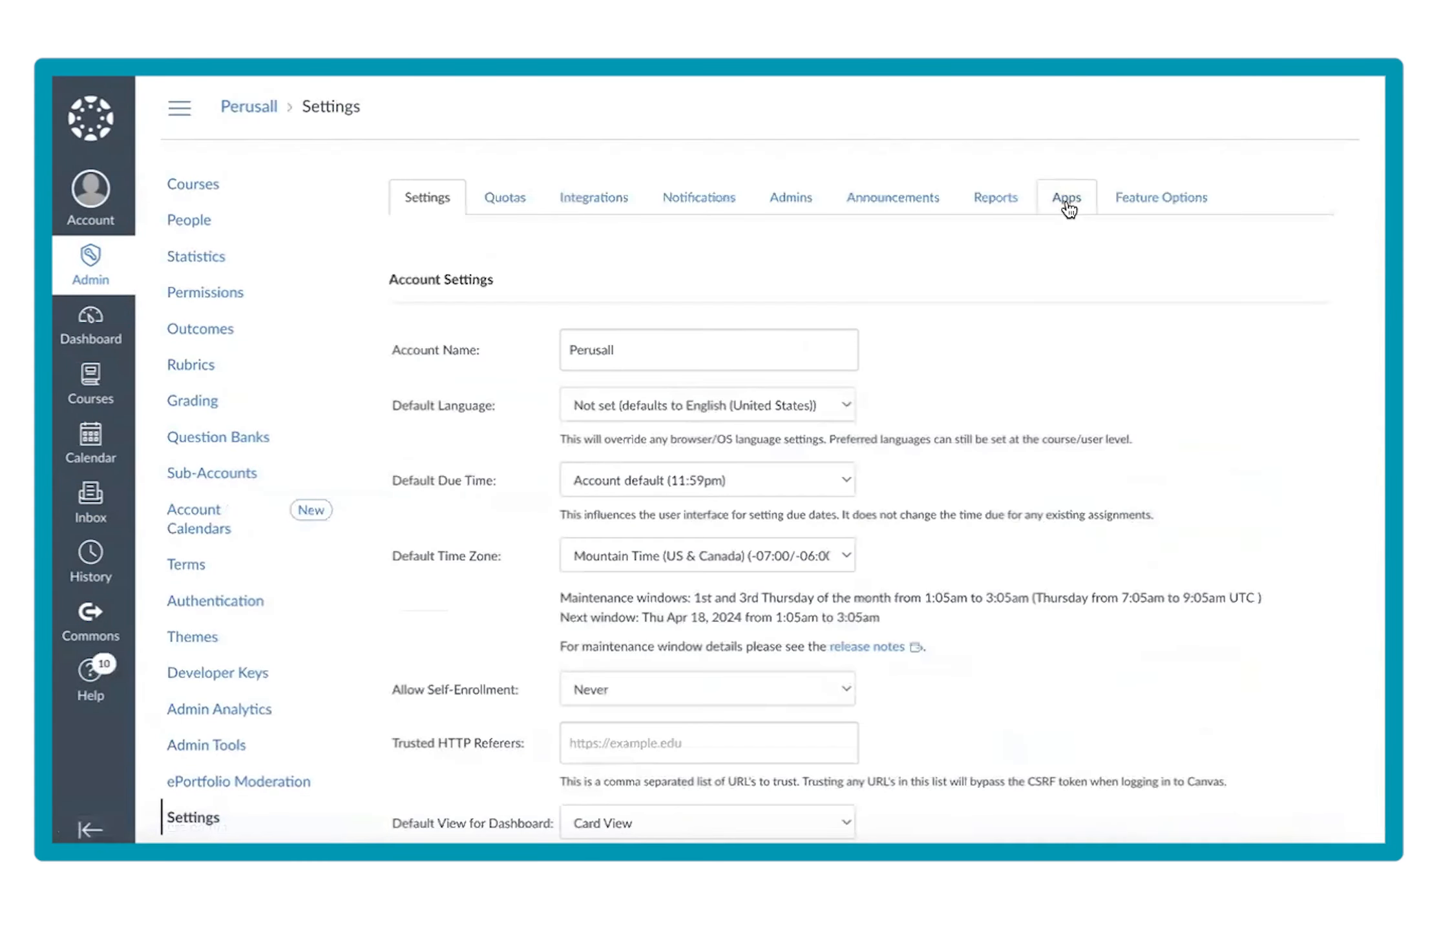
{"action": "left_click", "coordinate": [1066, 199]}
{"action": "left_click", "coordinate": [1251, 273]}
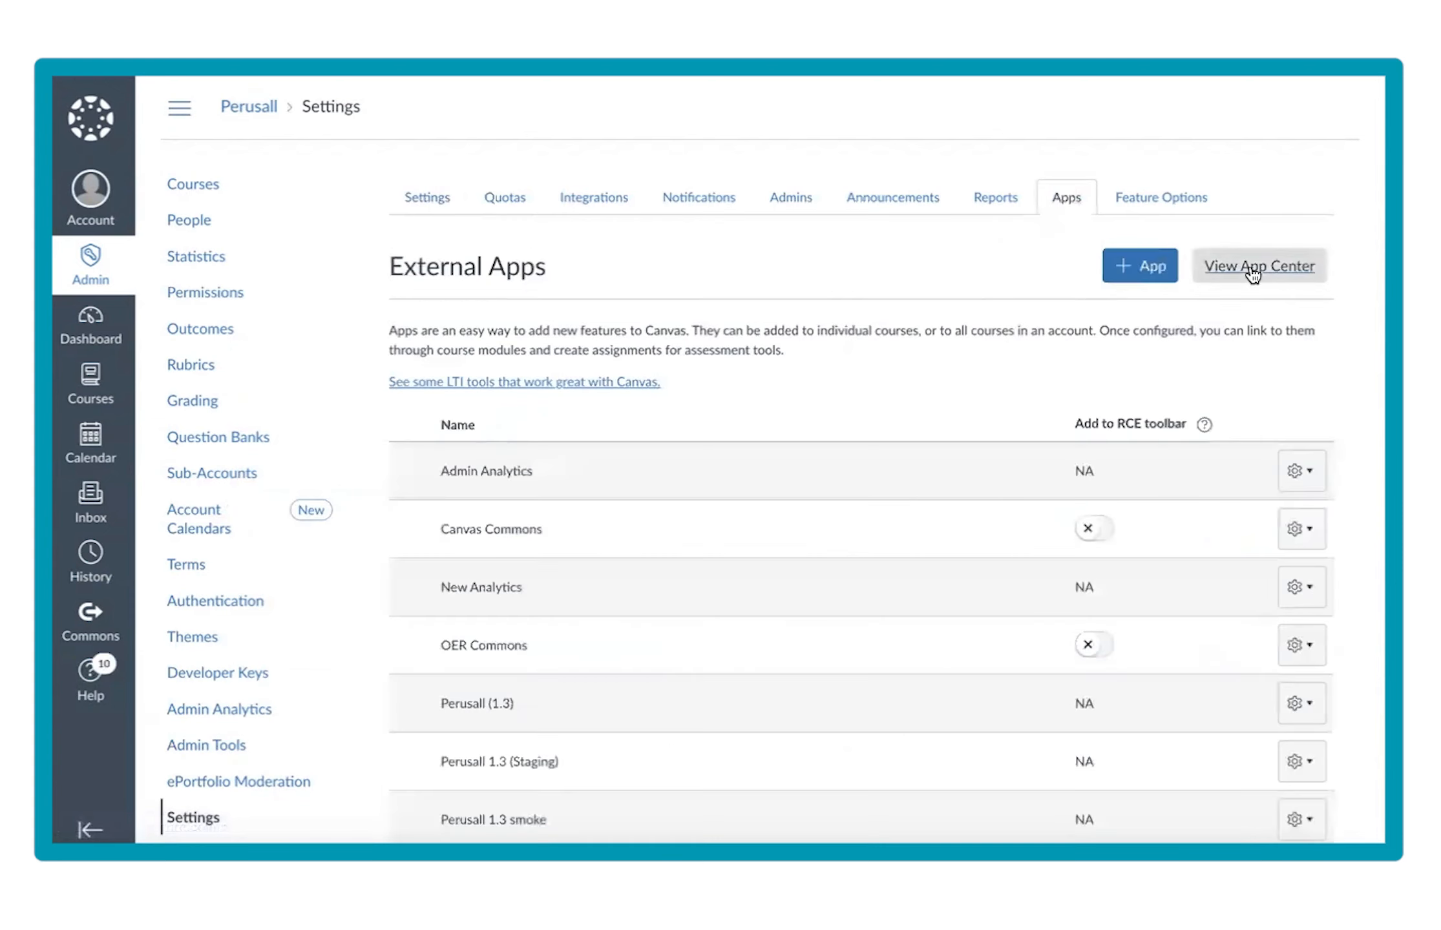
{"action": "scroll", "coordinate": [805, 557], "scroll_direction": "down", "scroll_amount": 5}
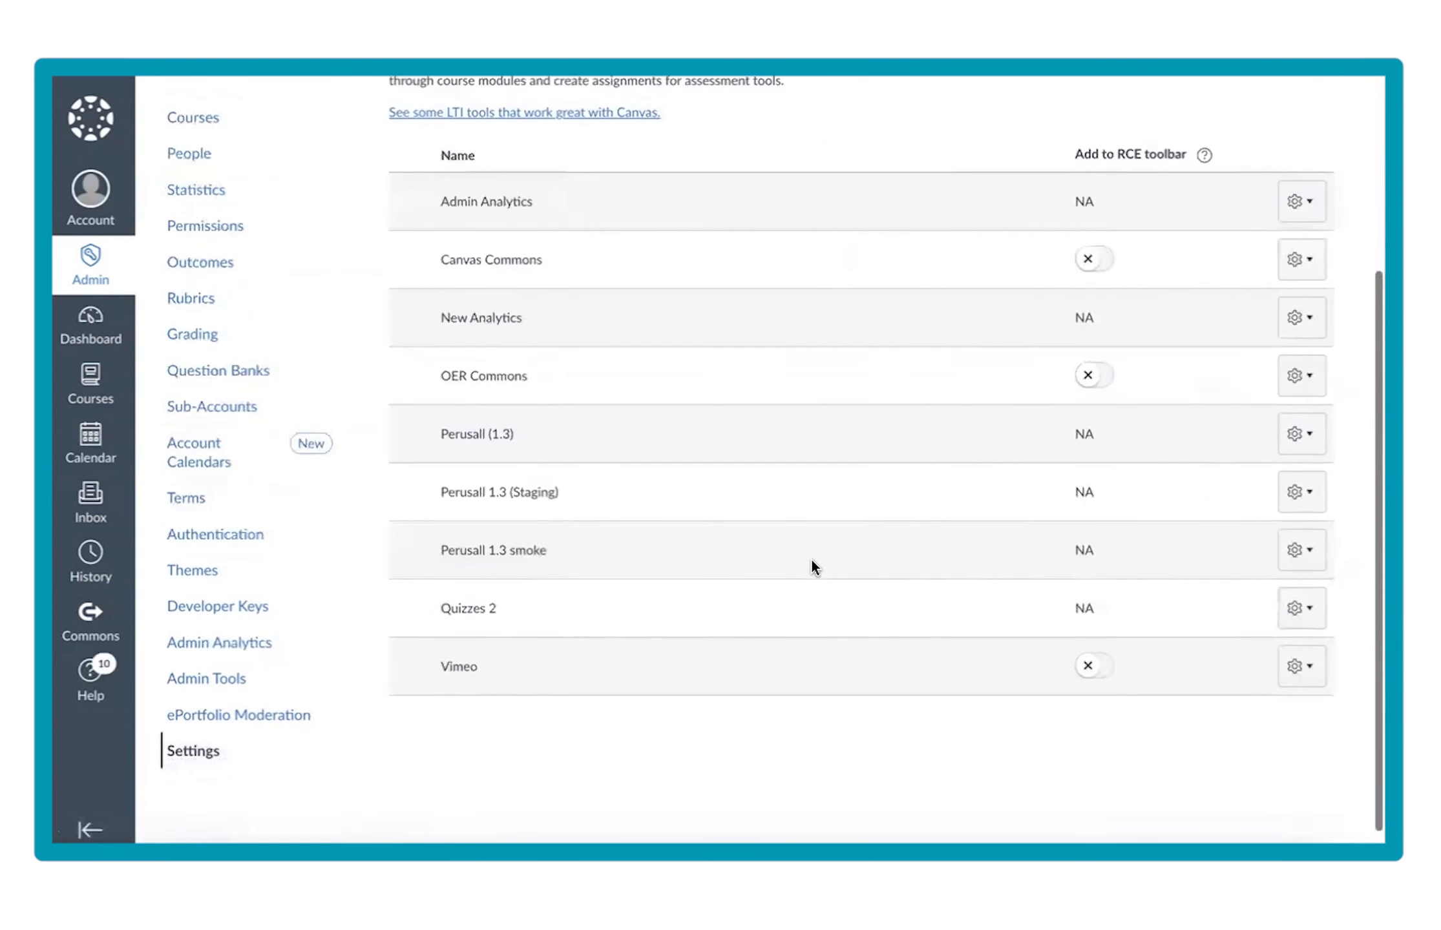
{"action": "left_click_drag", "start_coordinate": [534, 434], "coordinate": [449, 434]}
{"action": "left_click", "coordinate": [1315, 452]}
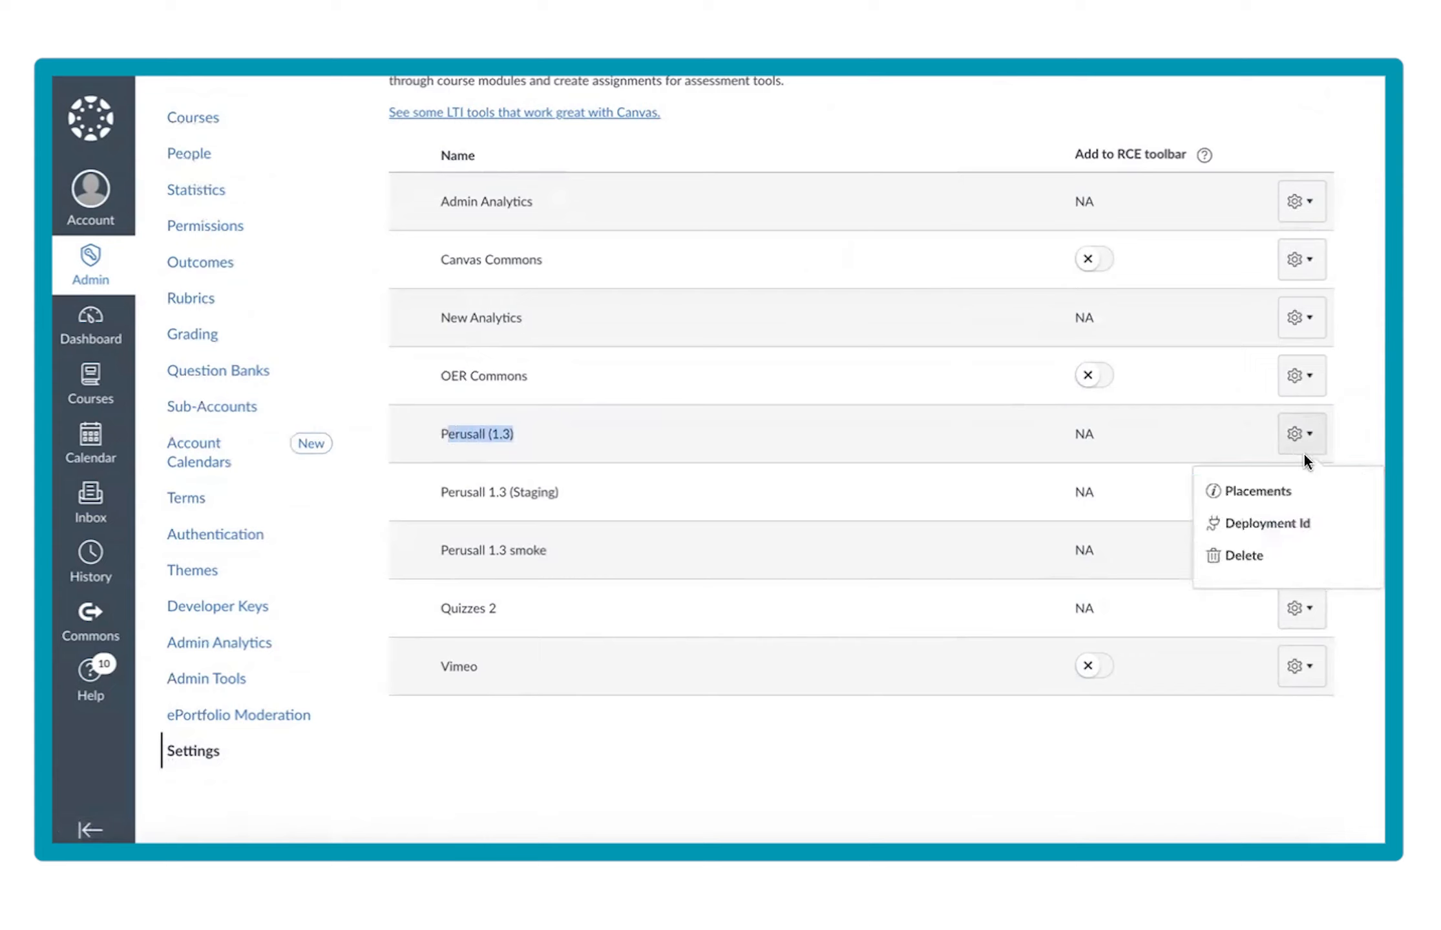
{"action": "left_click", "coordinate": [1323, 525]}
{"action": "triple_click", "coordinate": [682, 477]}
{"action": "key", "text": "ctrl+c"}
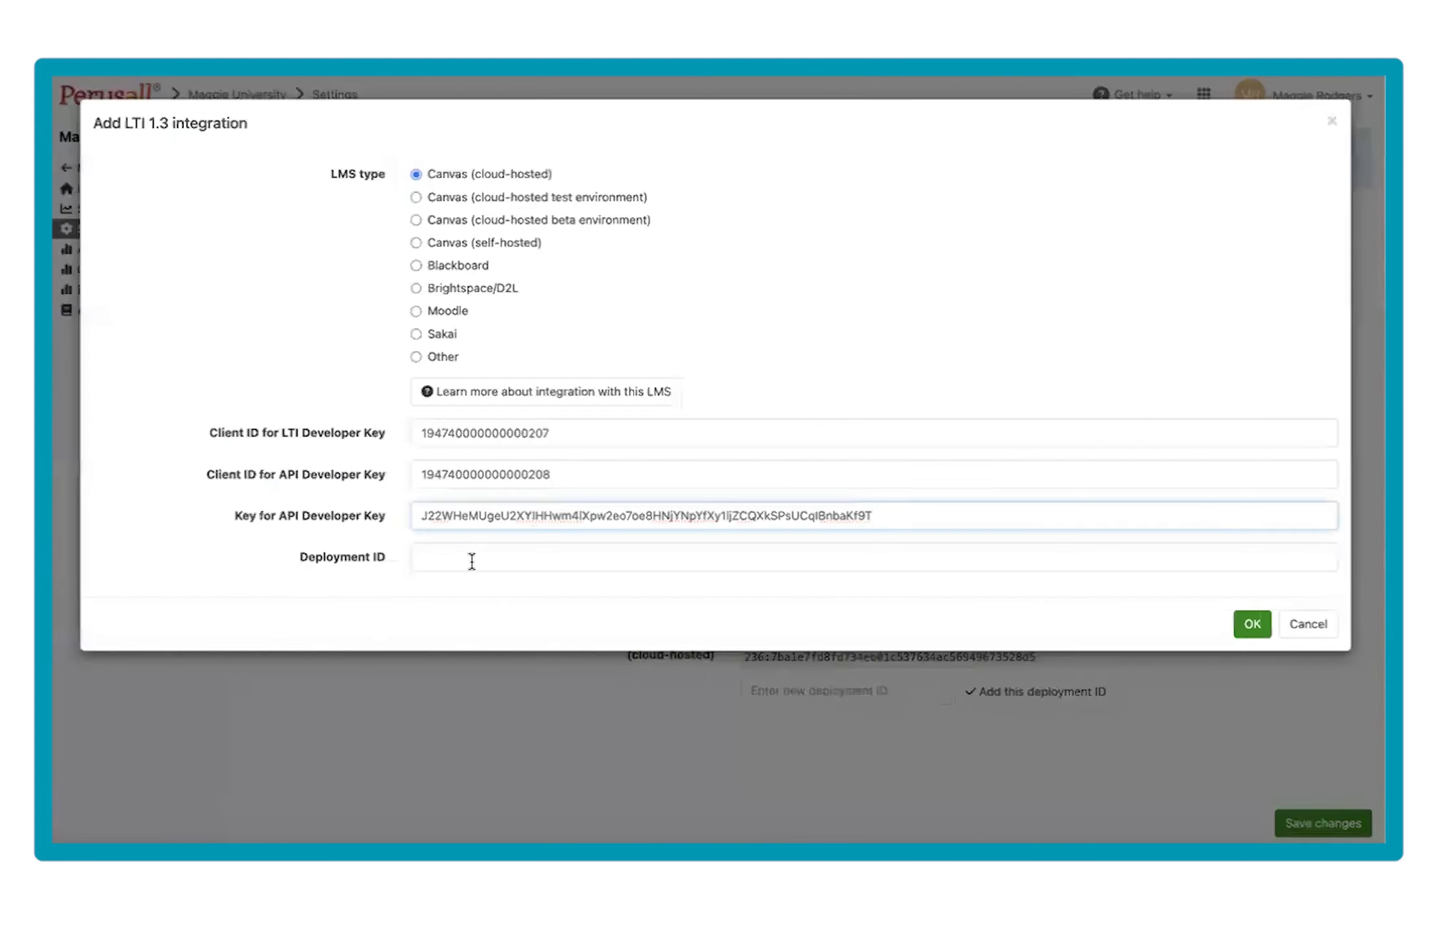
- Back in Perusall, paste the copied value as the Deployment ID and submit the new LTI 1.3 integration
{"action": "left_click", "coordinate": [472, 560]}
{"action": "key", "text": "ctrl+v"}
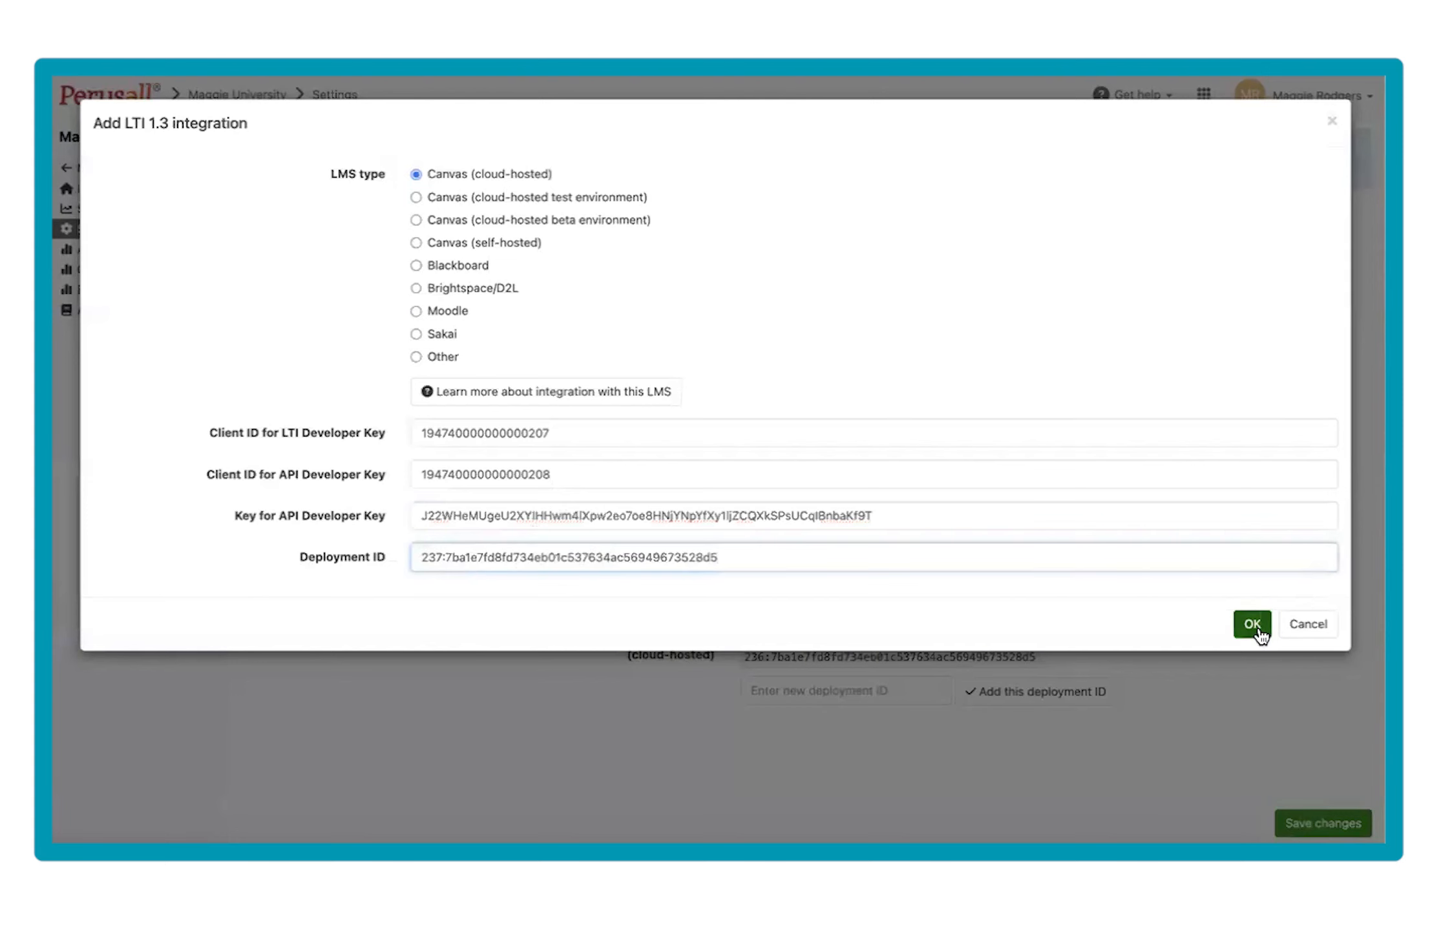
{"action": "left_click", "coordinate": [1252, 626]}
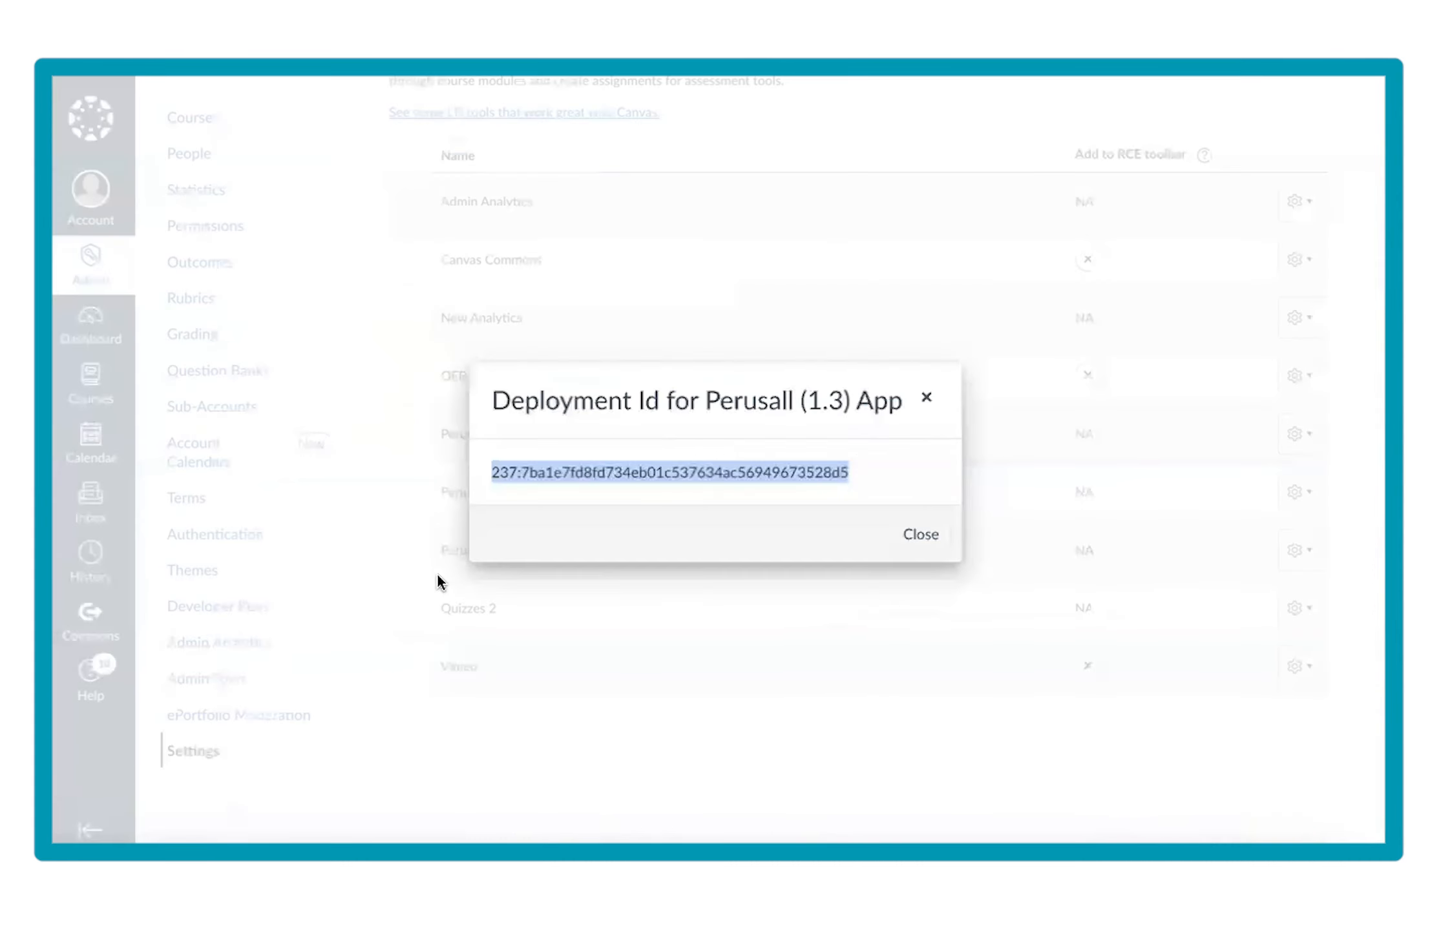
- Switch to Canvas, dismiss the deployment ID dialog and open the navigation settings of the published test course
{"action": "left_click", "coordinate": [652, 660]}
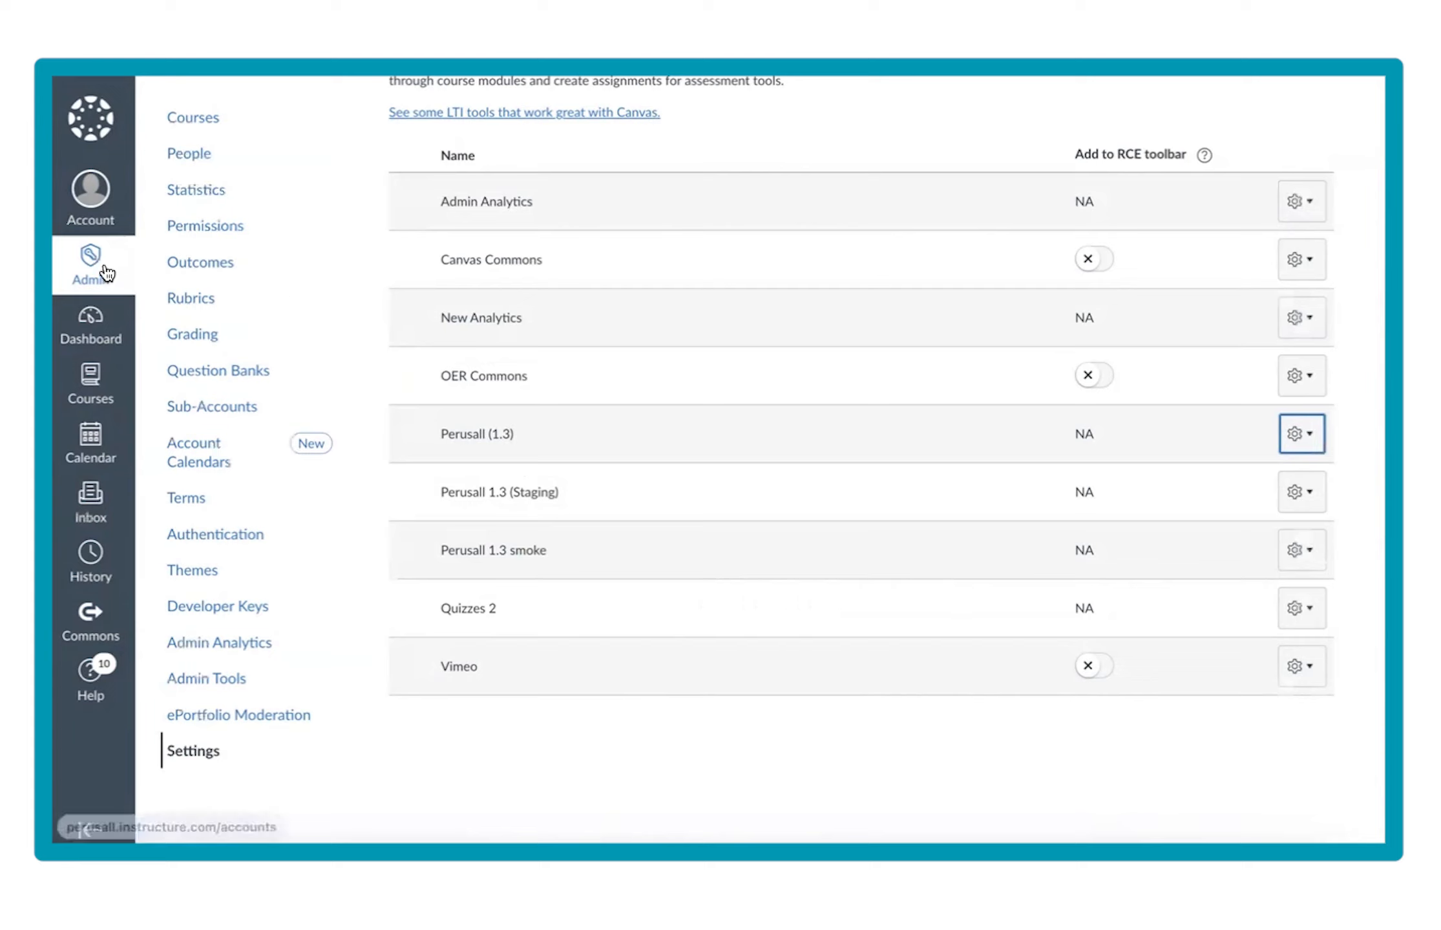
{"action": "left_click", "coordinate": [132, 389]}
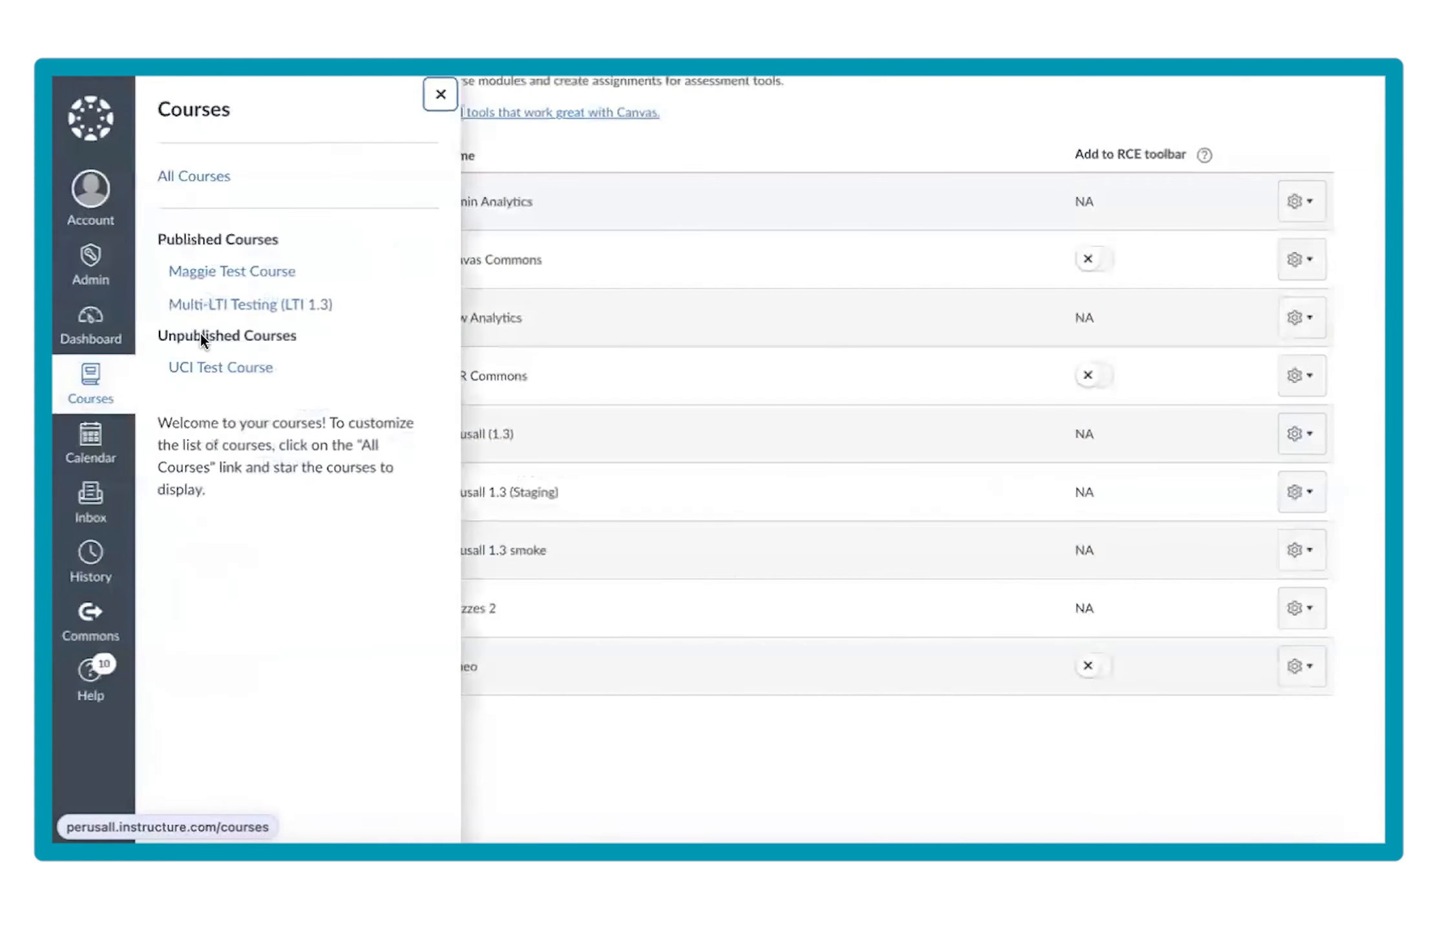
{"action": "left_click", "coordinate": [245, 270]}
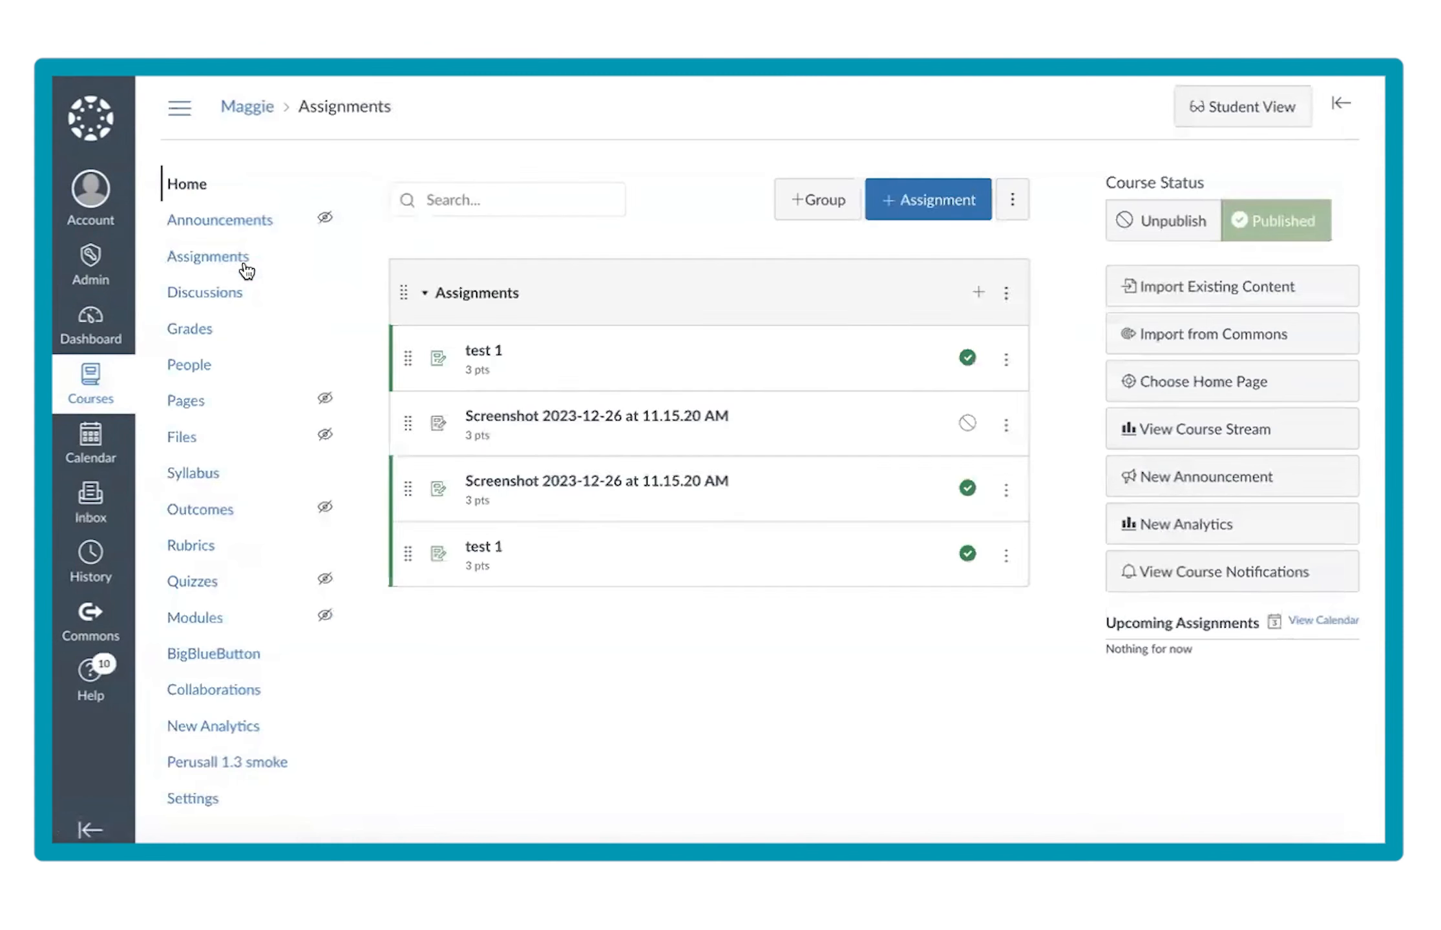
{"action": "scroll", "coordinate": [187, 776], "scroll_direction": "down", "scroll_amount": 1}
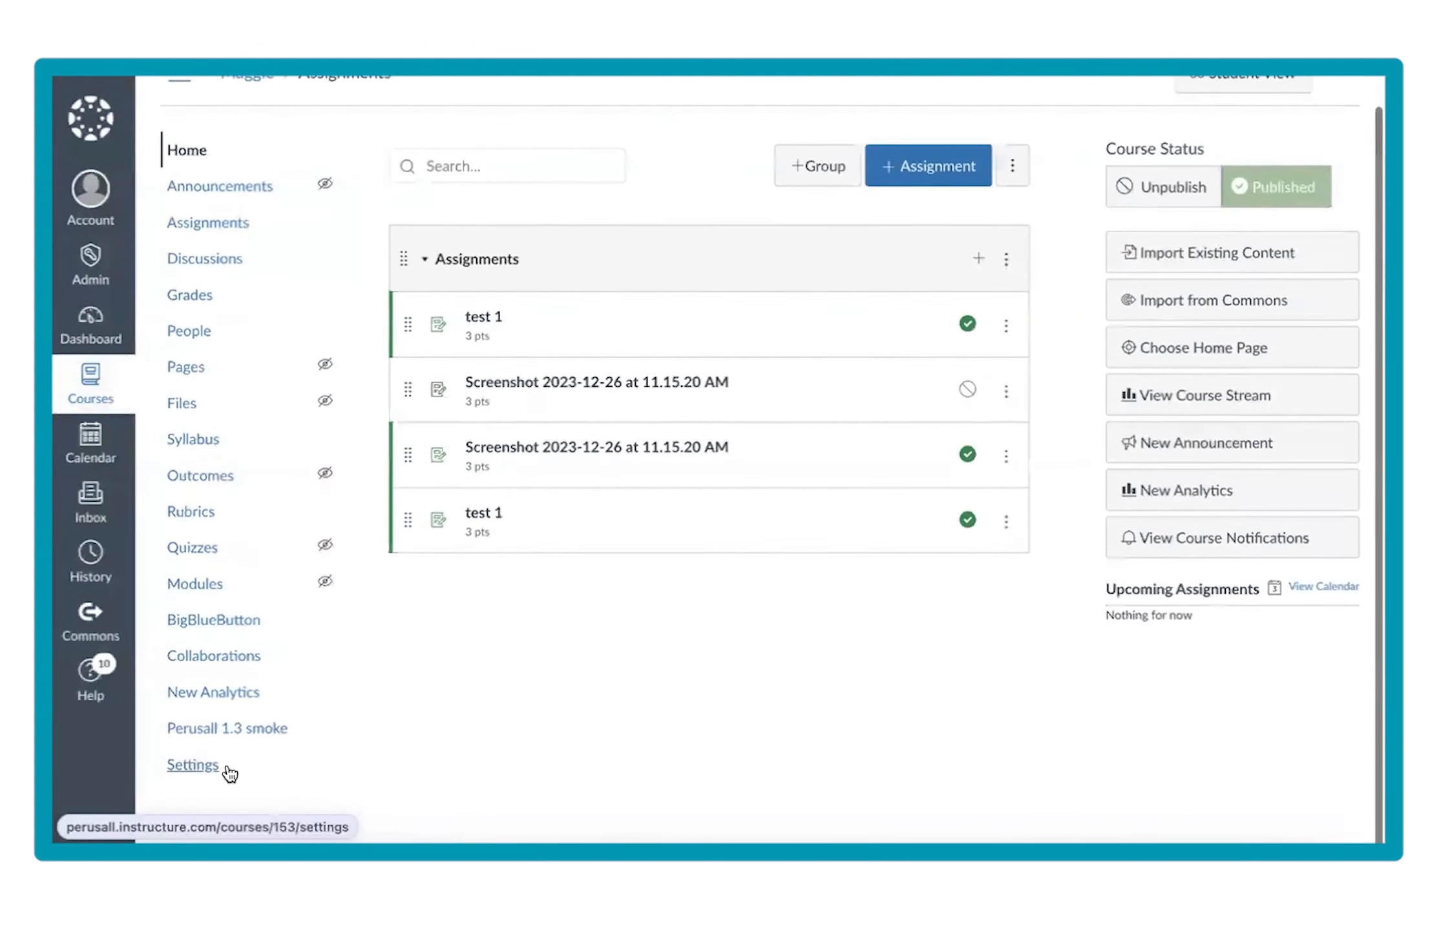
{"action": "left_click", "coordinate": [191, 769]}
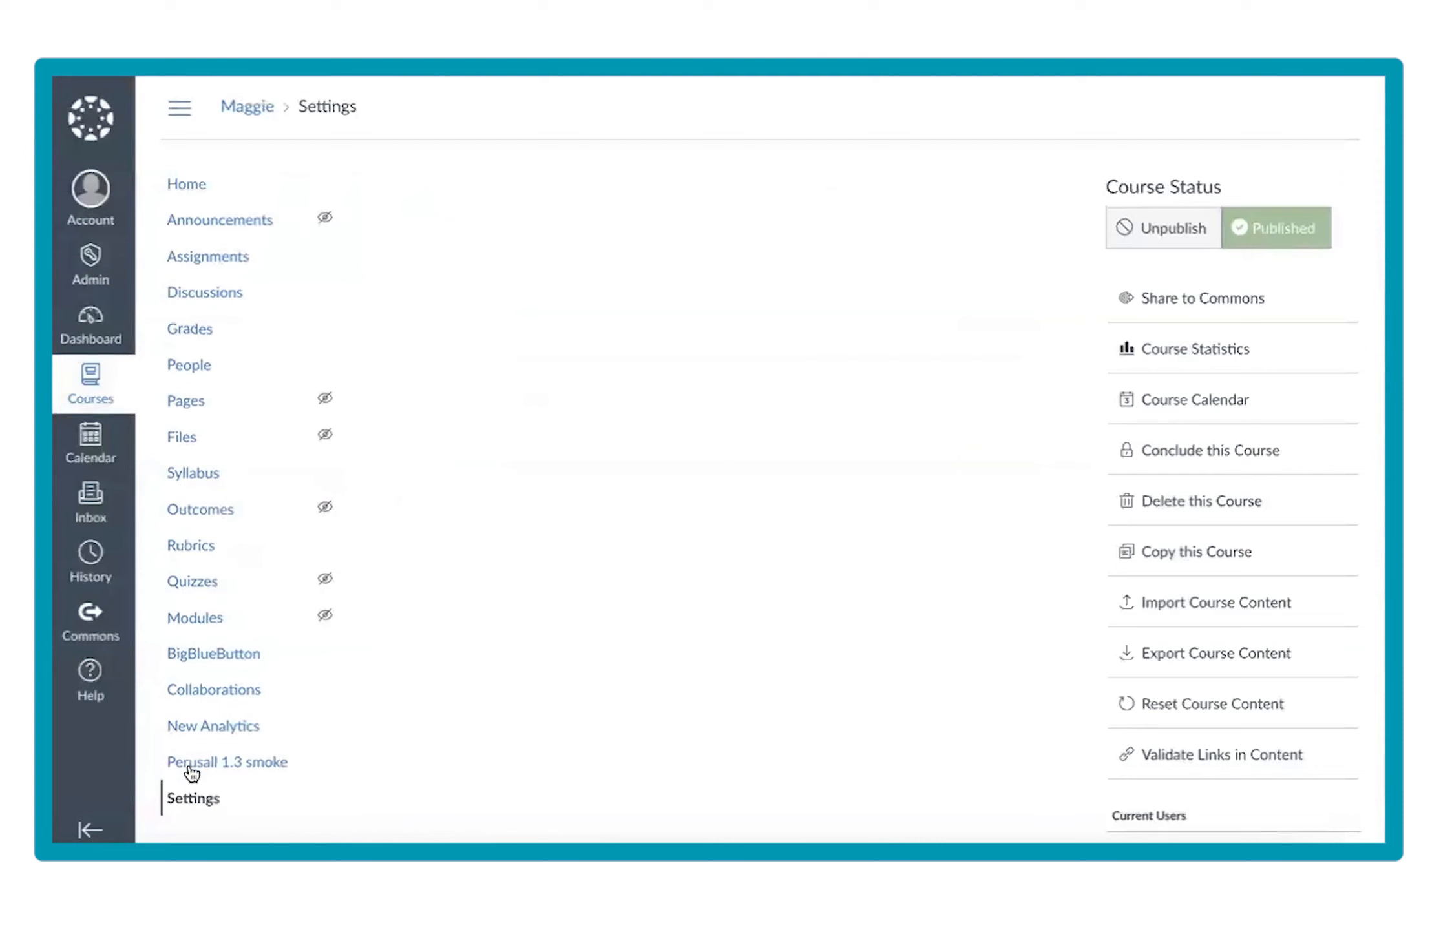
{"action": "left_click", "coordinate": [652, 199]}
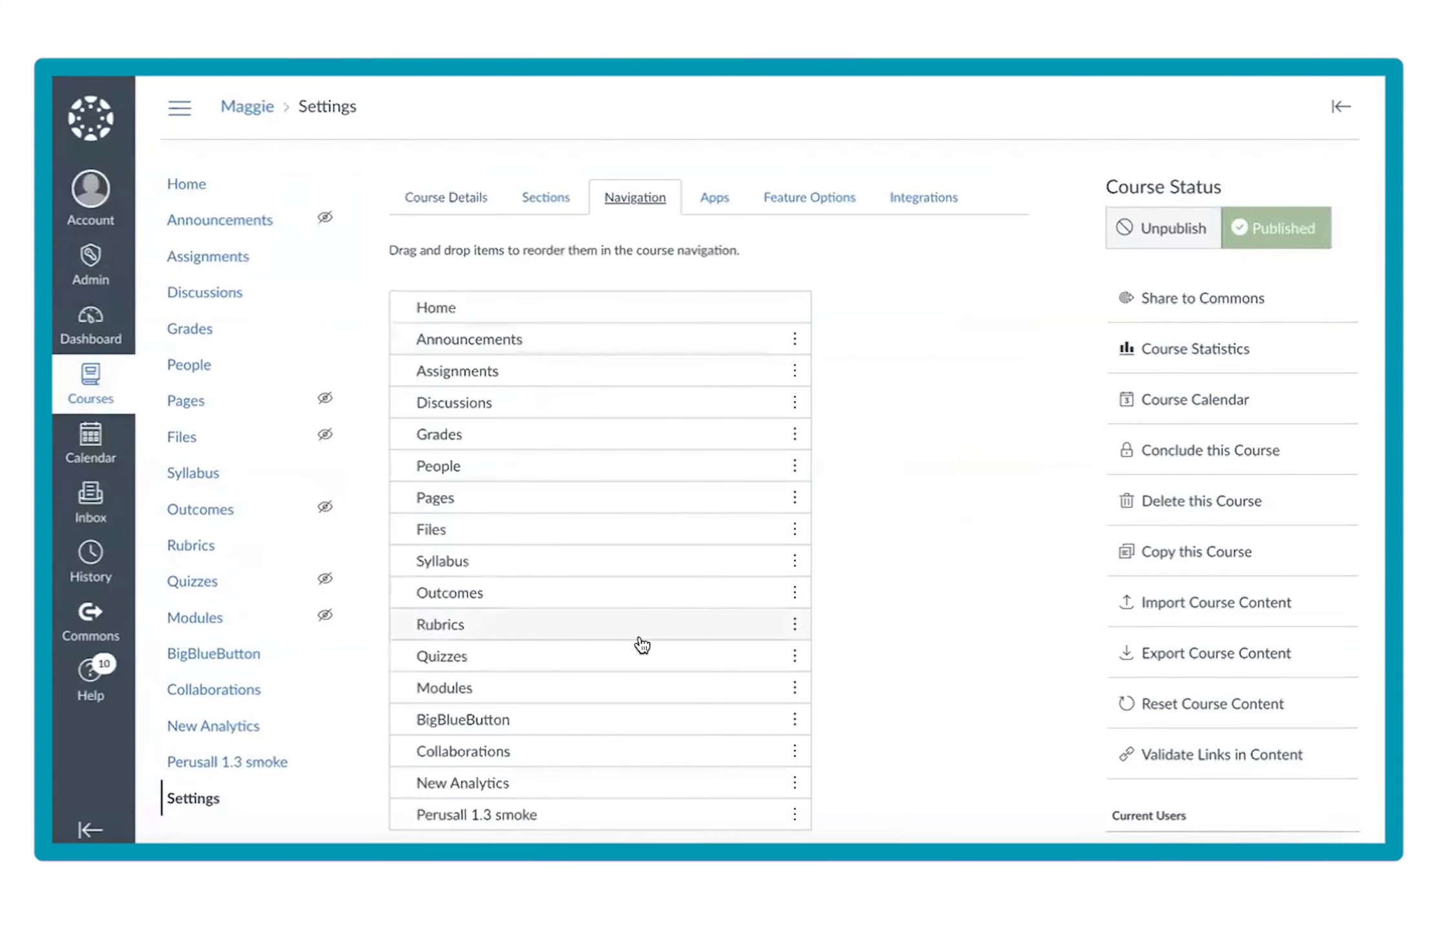
- Enable Perusall (1.3) in the course navigation by placing it between Syllabus and Outcomes, and save the navigation settings
{"action": "scroll", "coordinate": [639, 645], "scroll_direction": "down", "scroll_amount": 3}
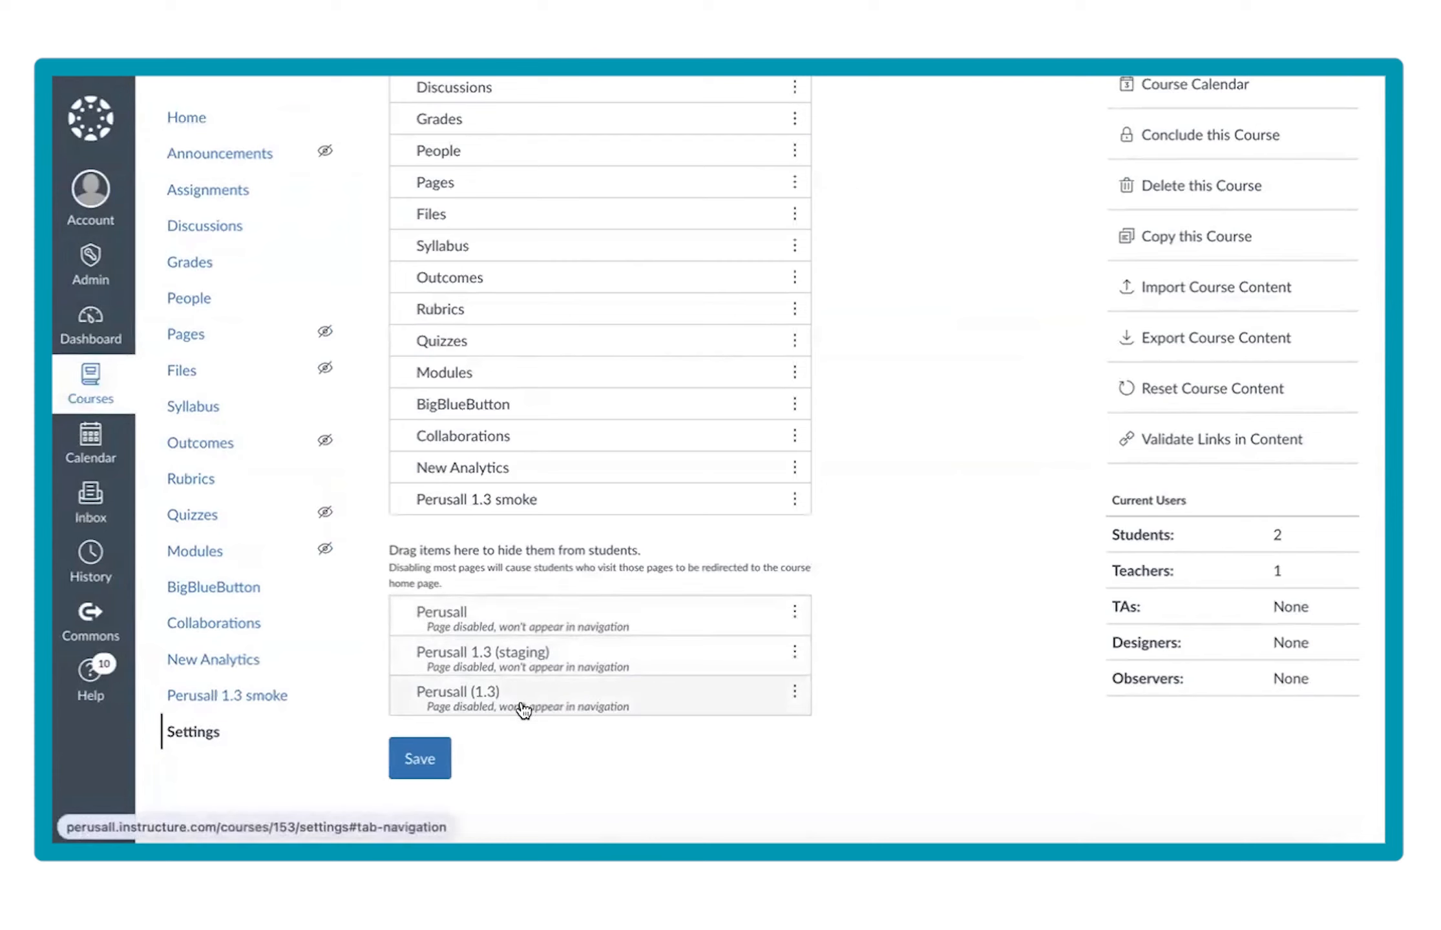
{"action": "left_click_drag", "start_coordinate": [507, 710], "coordinate": [528, 336]}
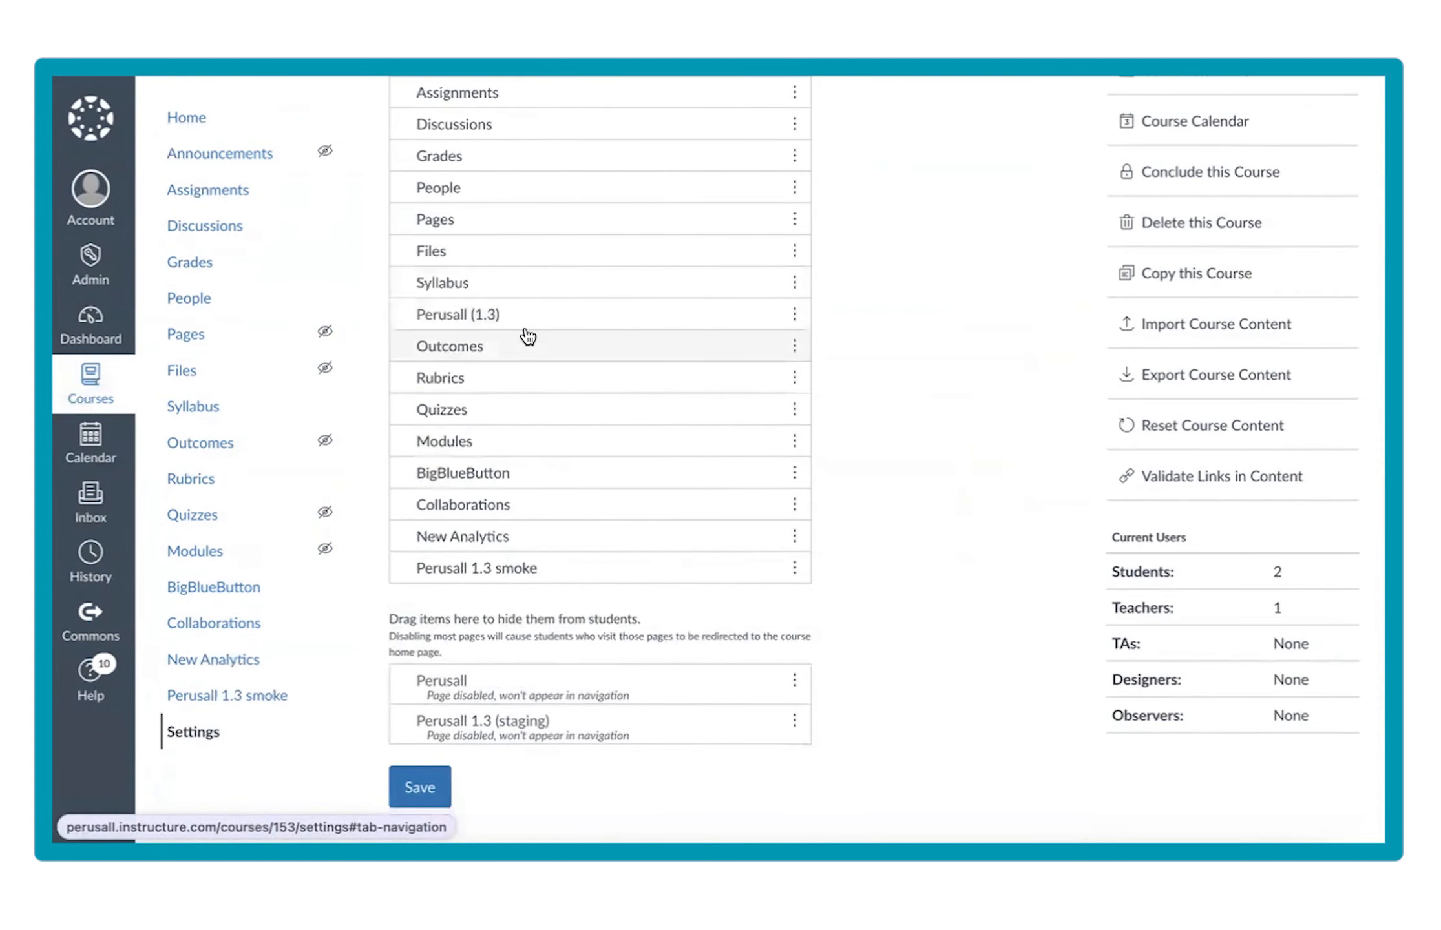
{"action": "scroll", "coordinate": [514, 466], "scroll_direction": "down", "scroll_amount": 1}
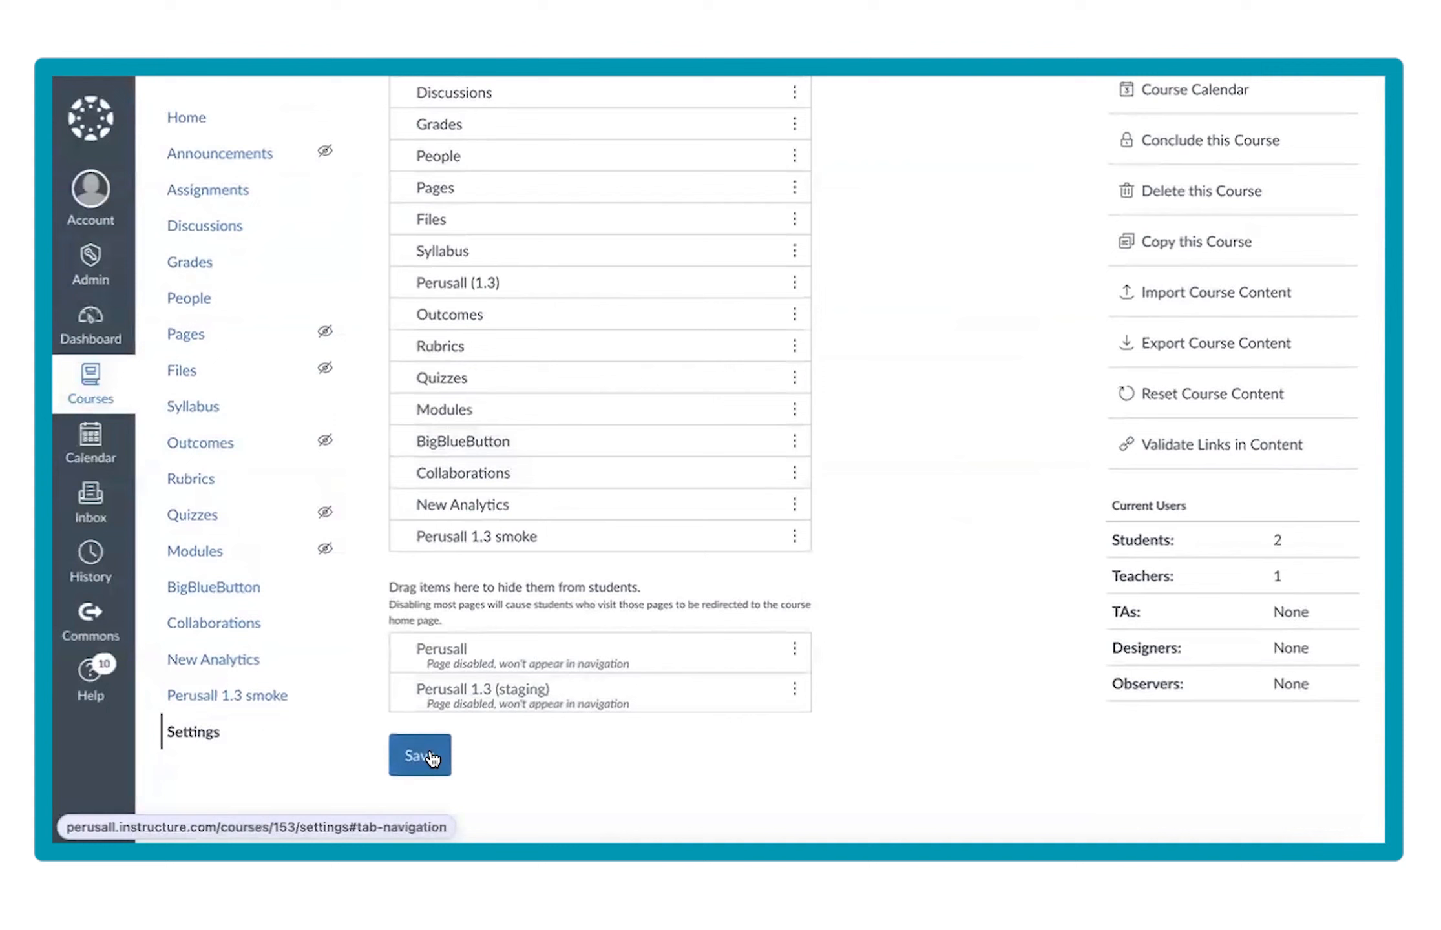
{"action": "left_click", "coordinate": [431, 758]}
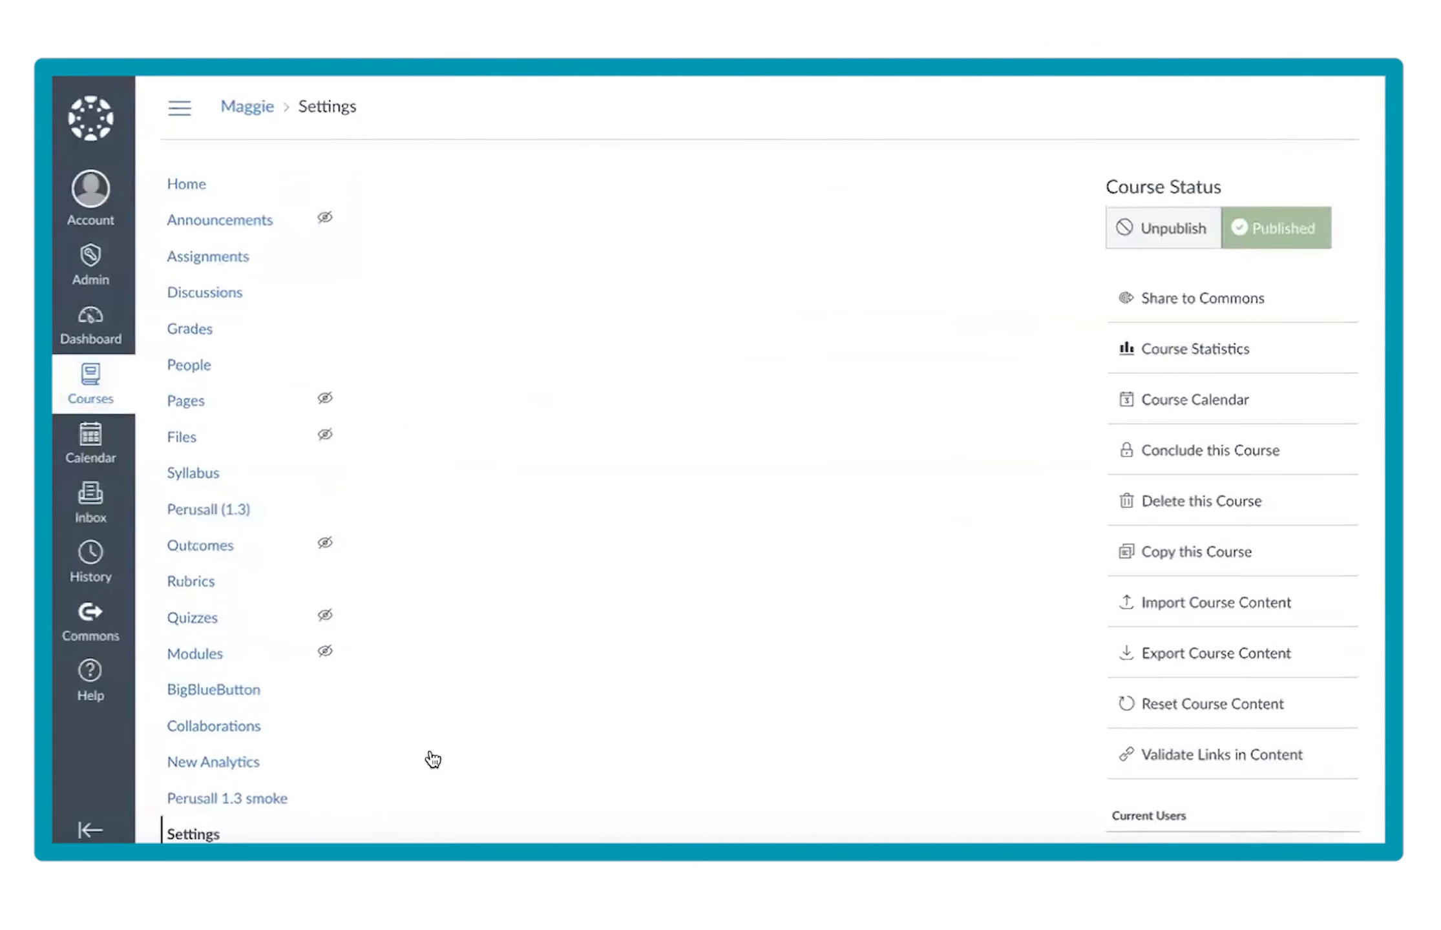